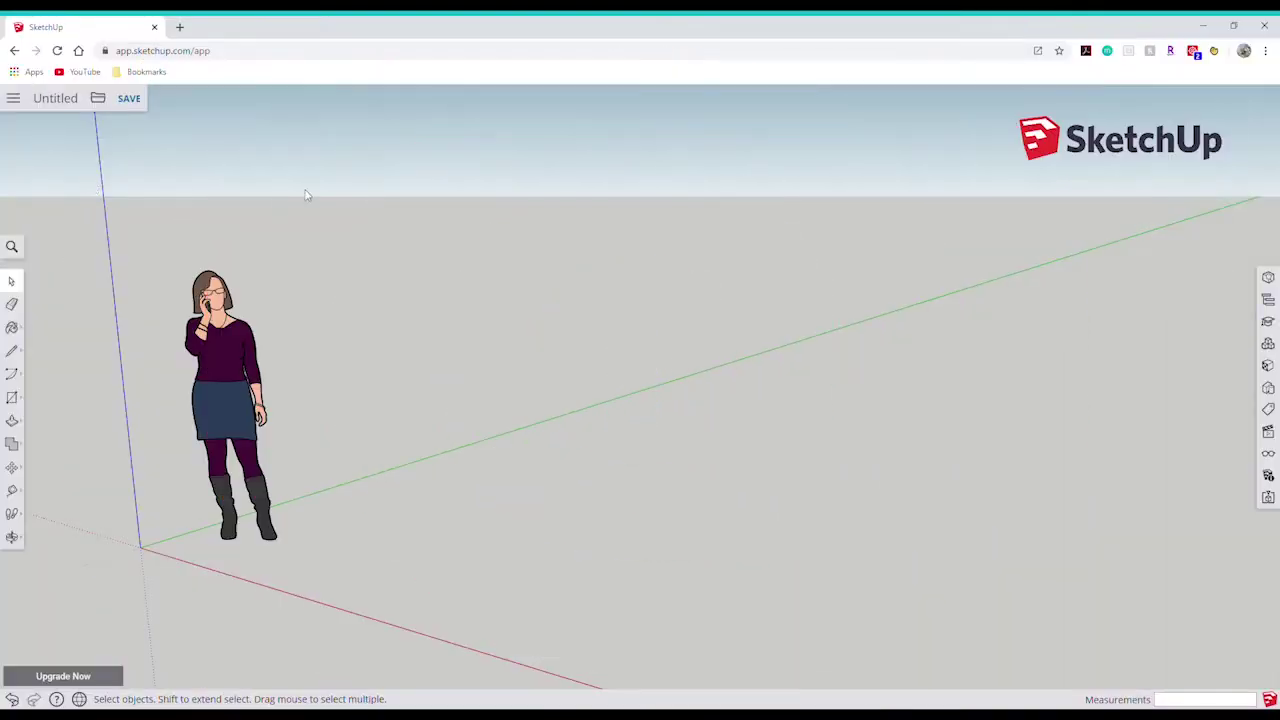
Draw a 4' by 8' rectangle flat on the ground beside the figure.
left_click(12, 398)
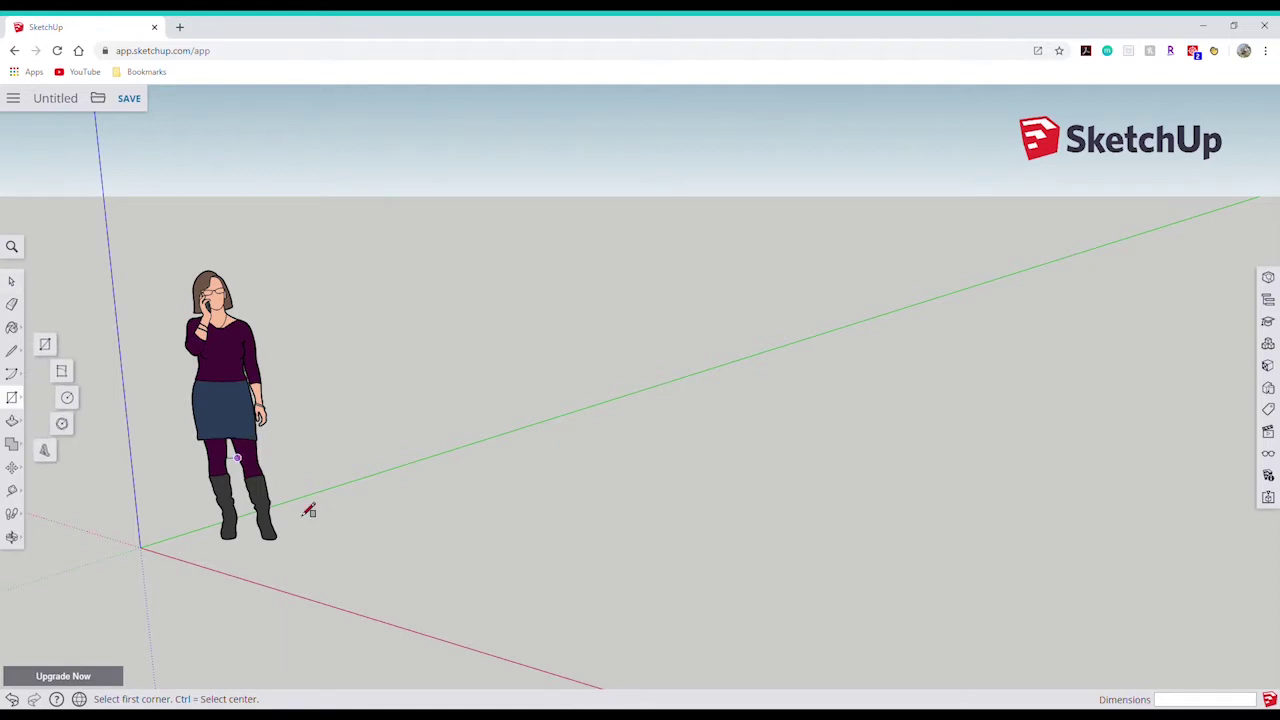
left_click(492, 579)
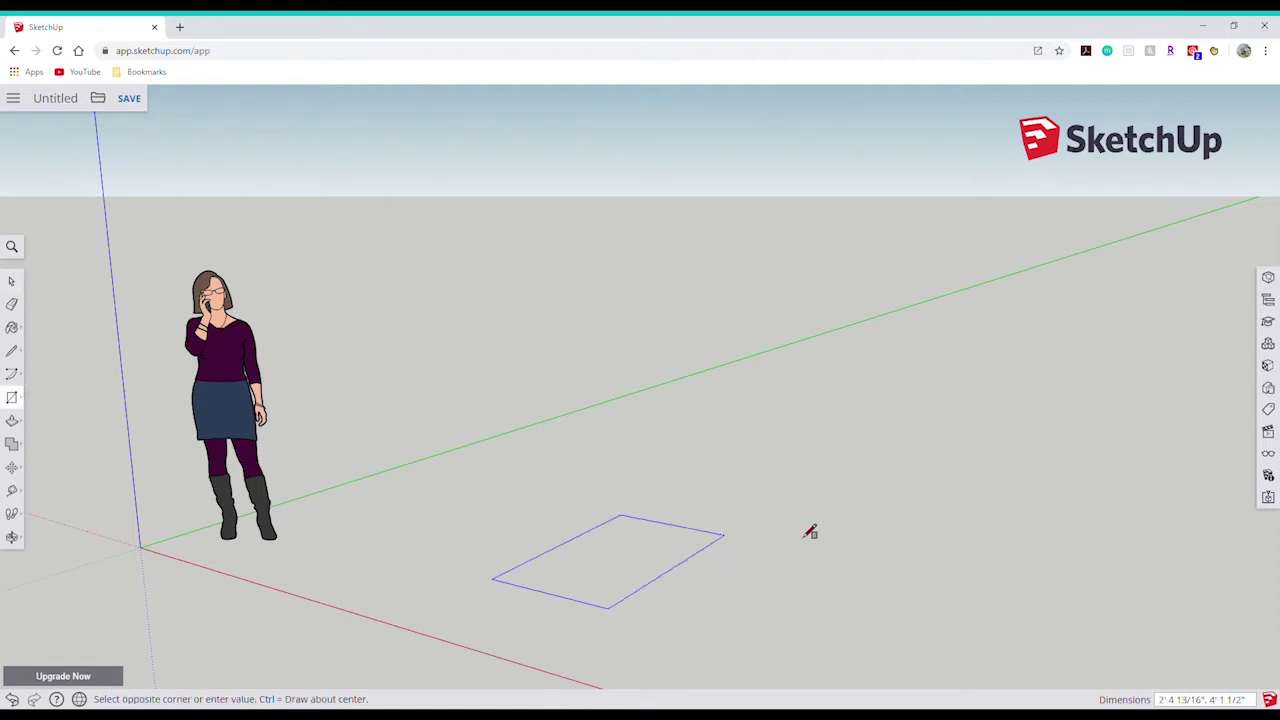
left_click(904, 491)
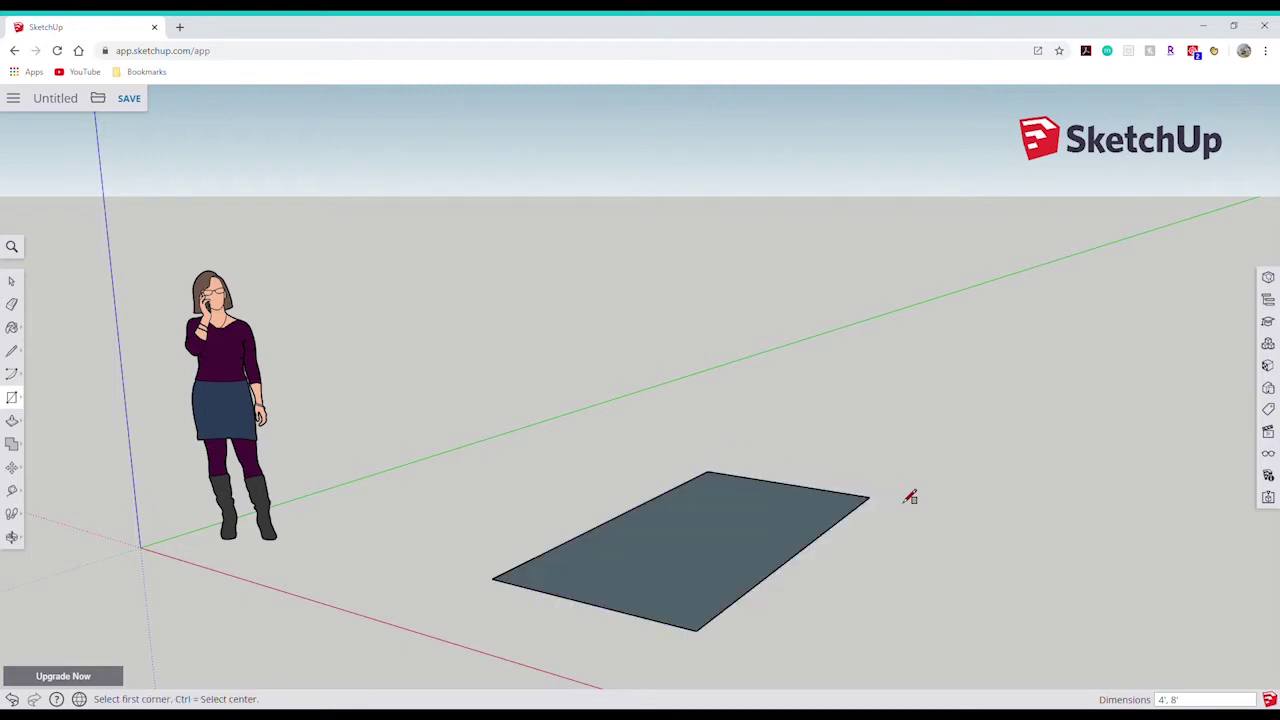
Examine the rectangle from a steeper overhead angle and closer up.
left_click(12, 537)
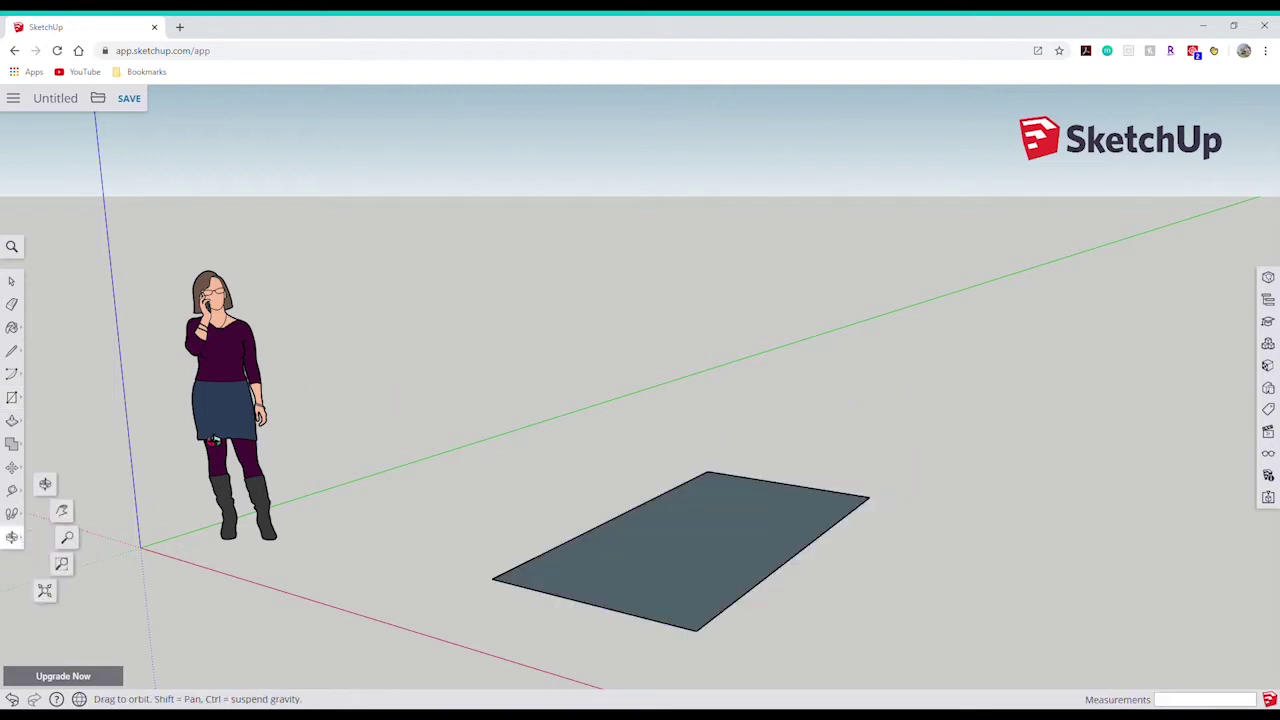
left_click(43, 486)
left_click_drag(535, 480, 711, 705)
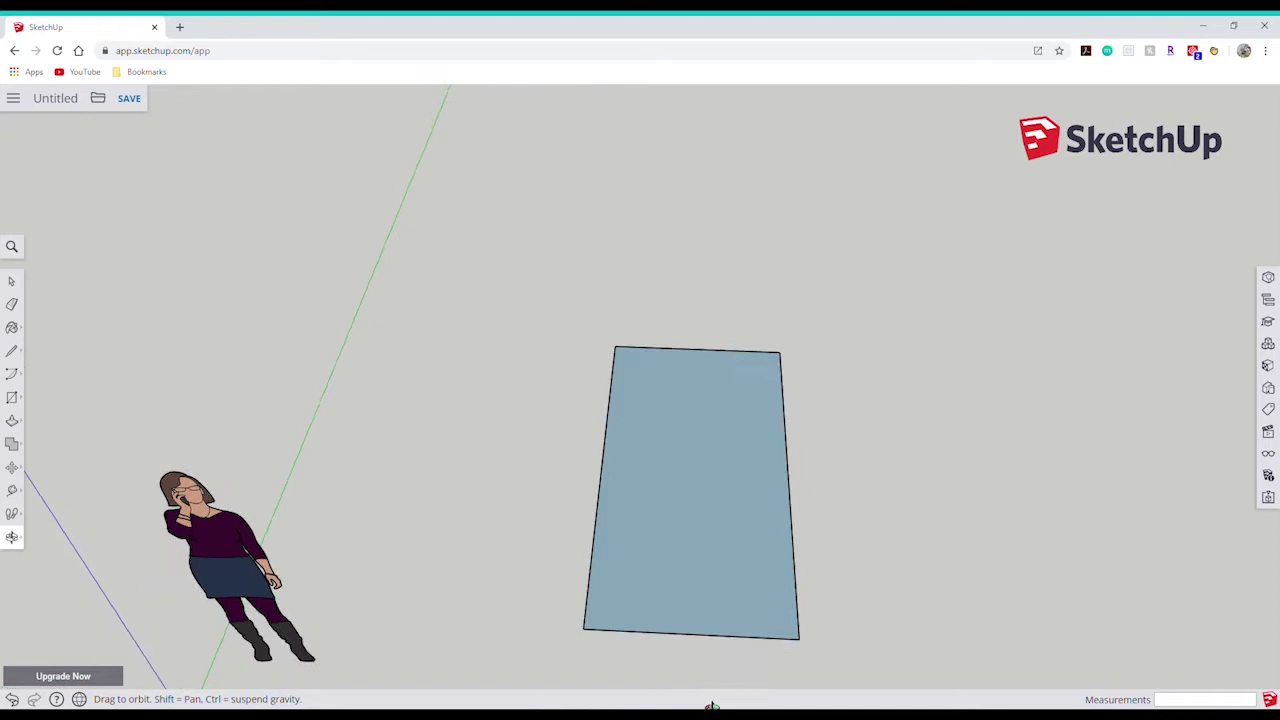
left_click(12, 537)
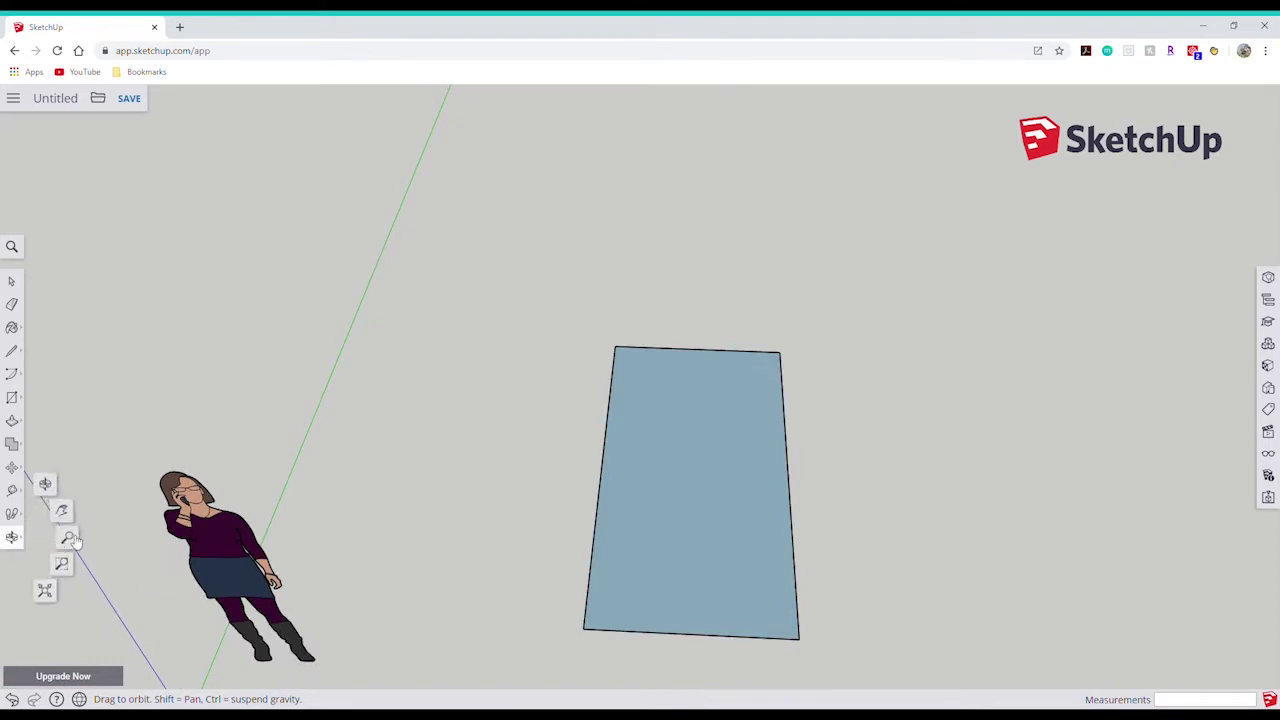
left_click(63, 538)
left_click(18, 539)
left_click(65, 538)
left_click_drag(589, 556, 782, 528)
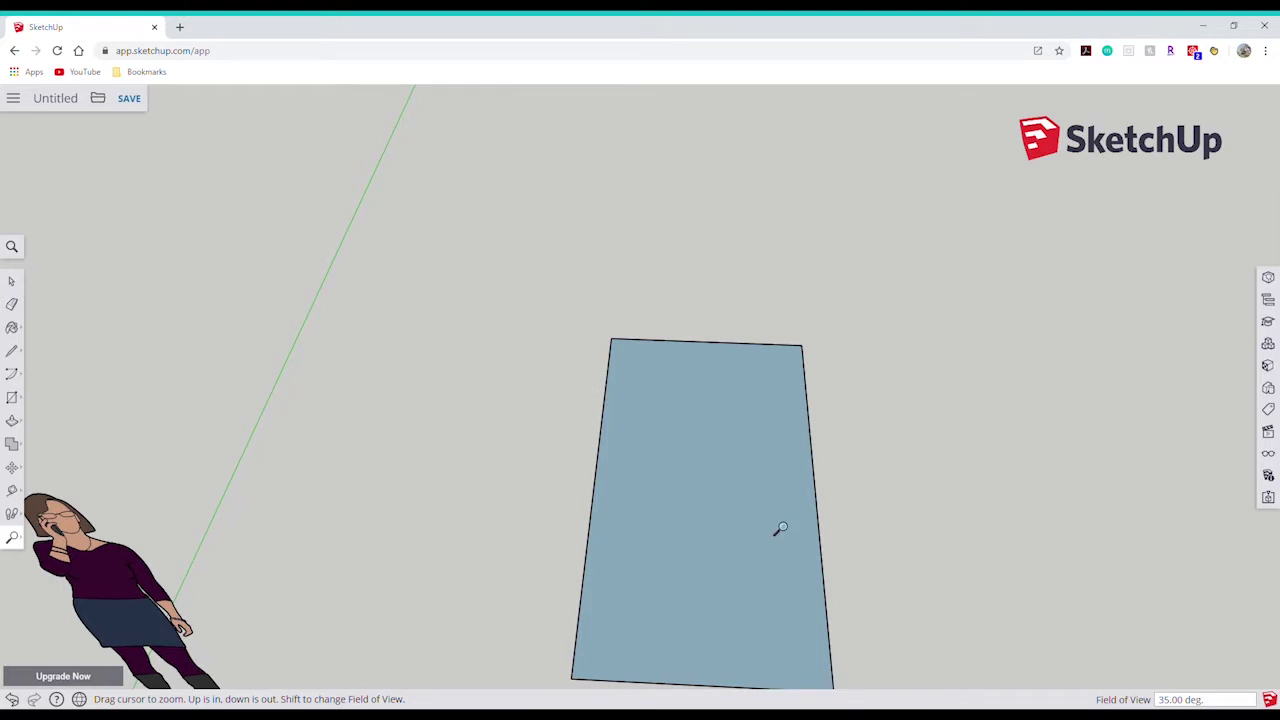
left_click(11, 539)
left_click(63, 537)
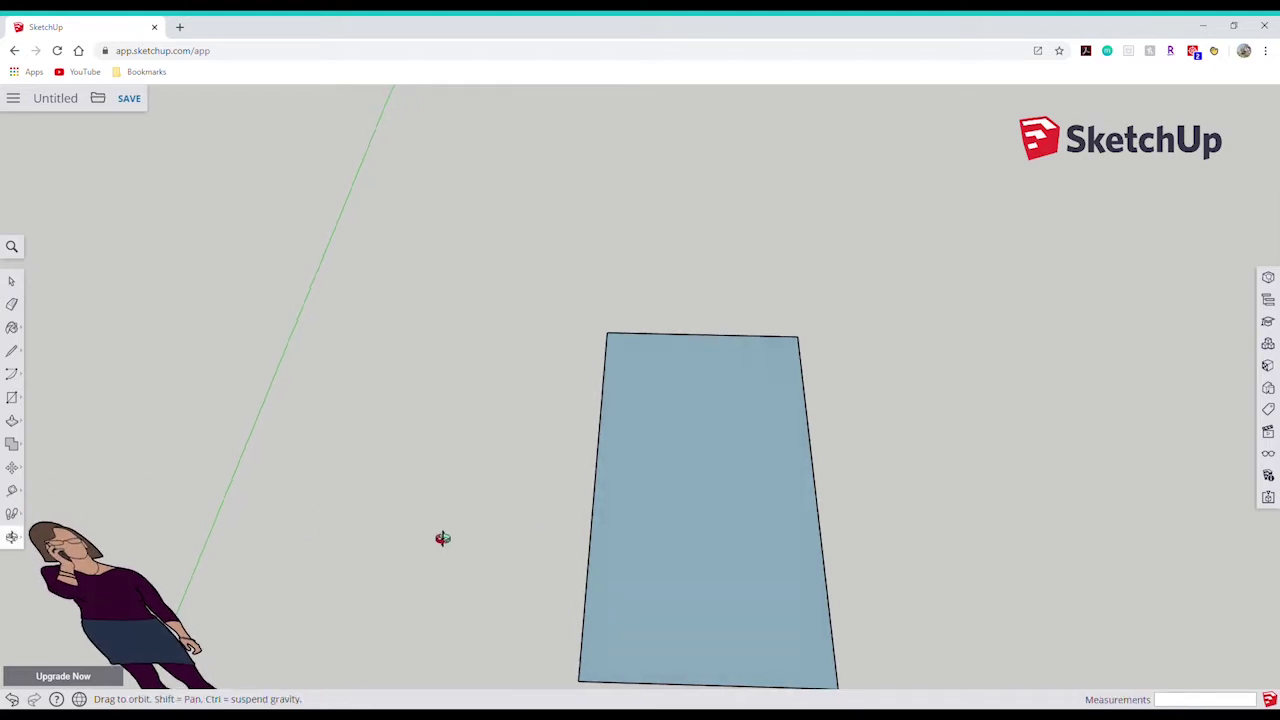
left_click_drag(443, 538, 456, 604)
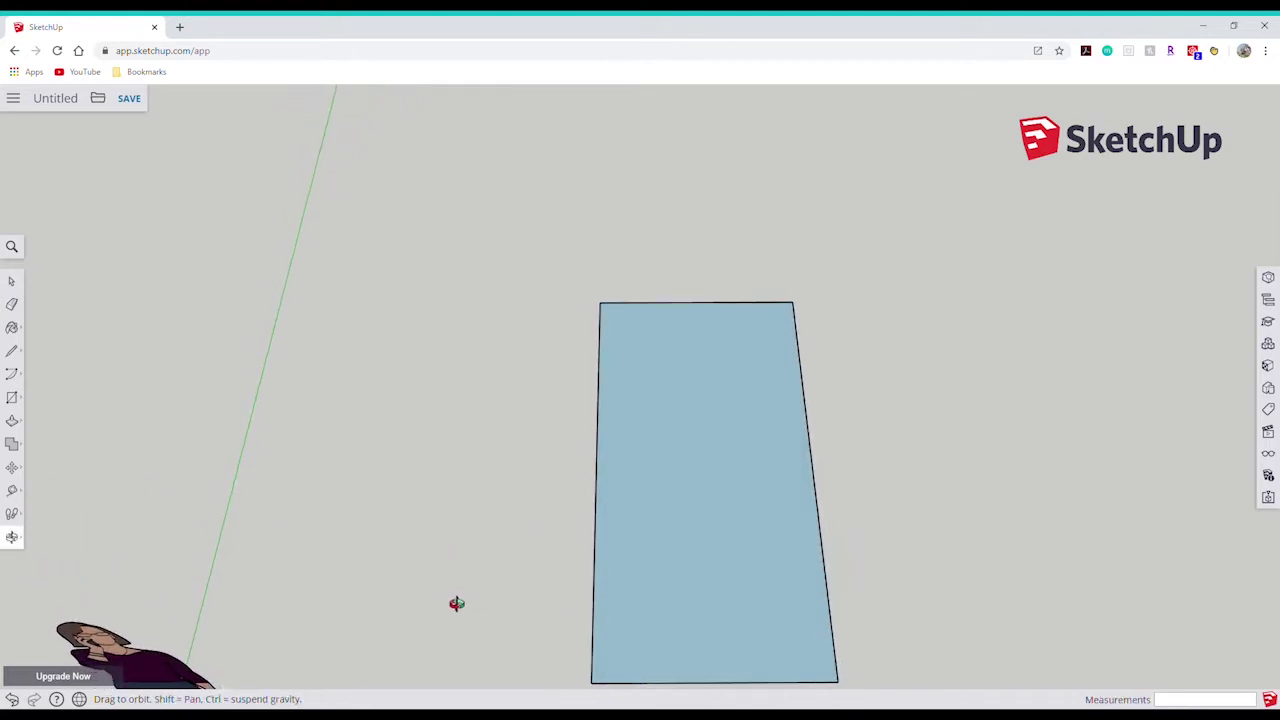
Draw a circle with a 0.5" radius on the face, in the far half of the rectangle.
left_click(12, 398)
left_click(68, 398)
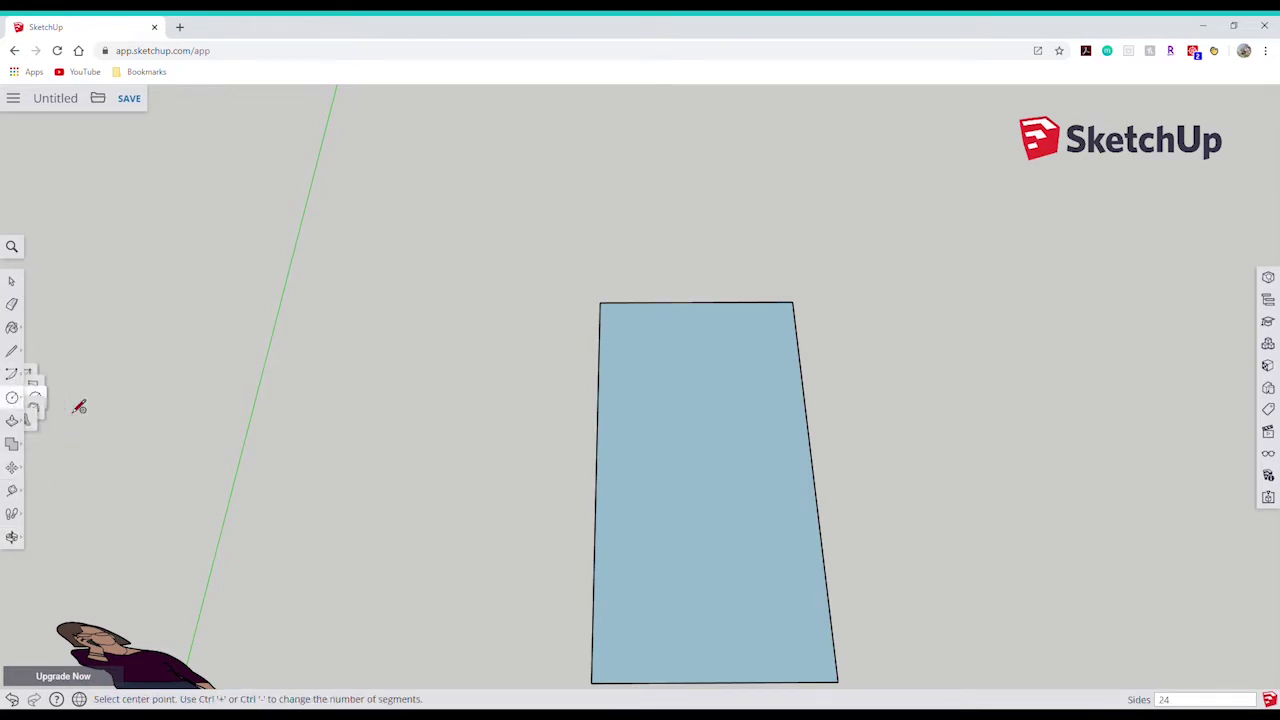
left_click(674, 407)
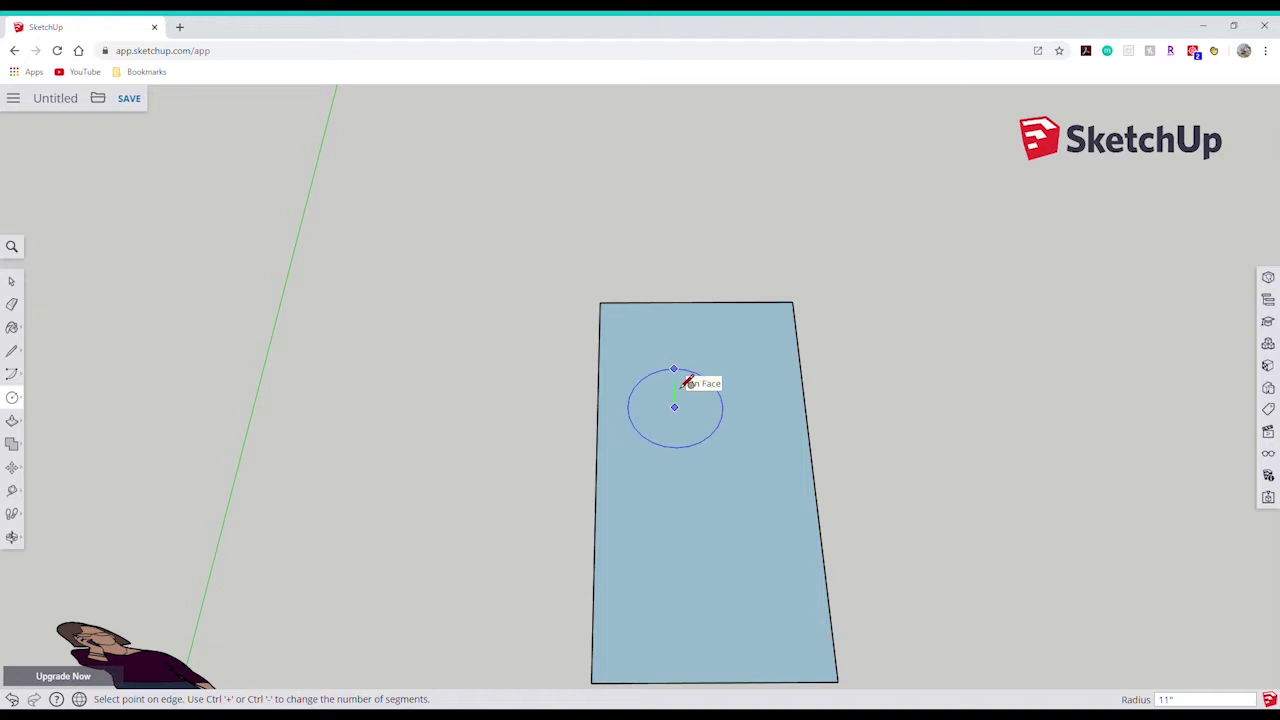
key("Escape")
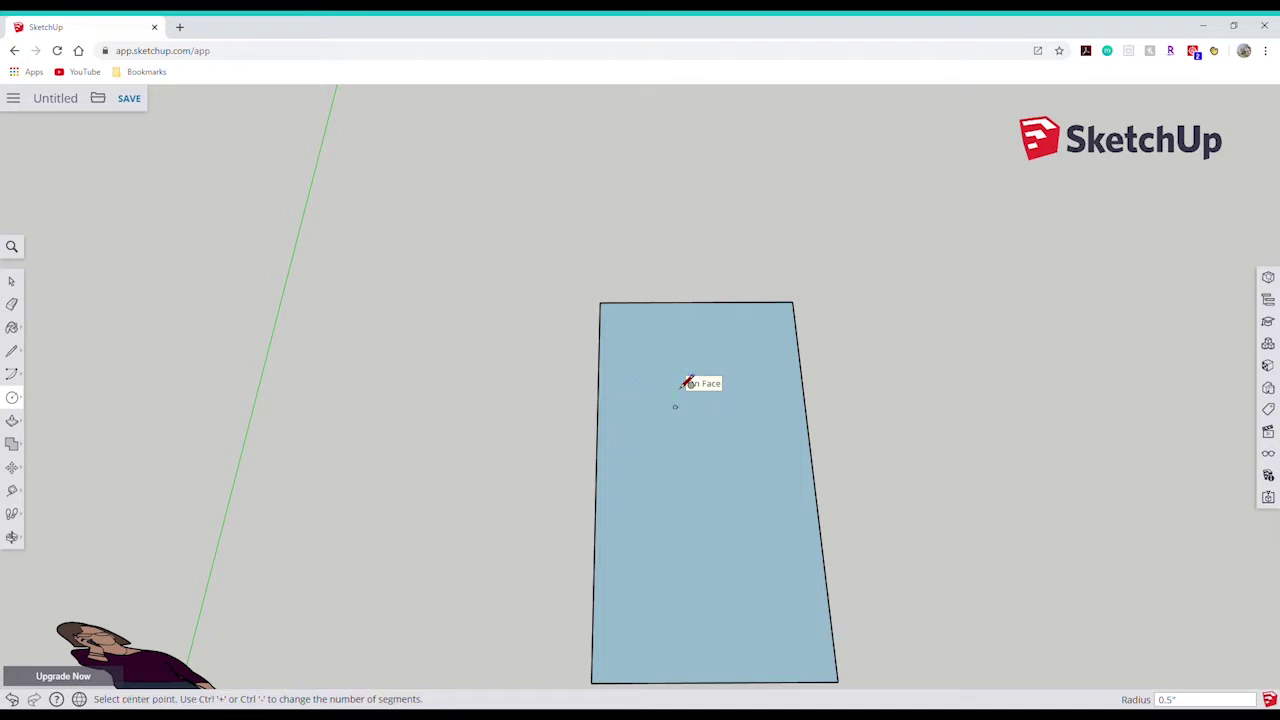
Measure the small circle from its edge with the Tape Measure.
left_click(12, 537)
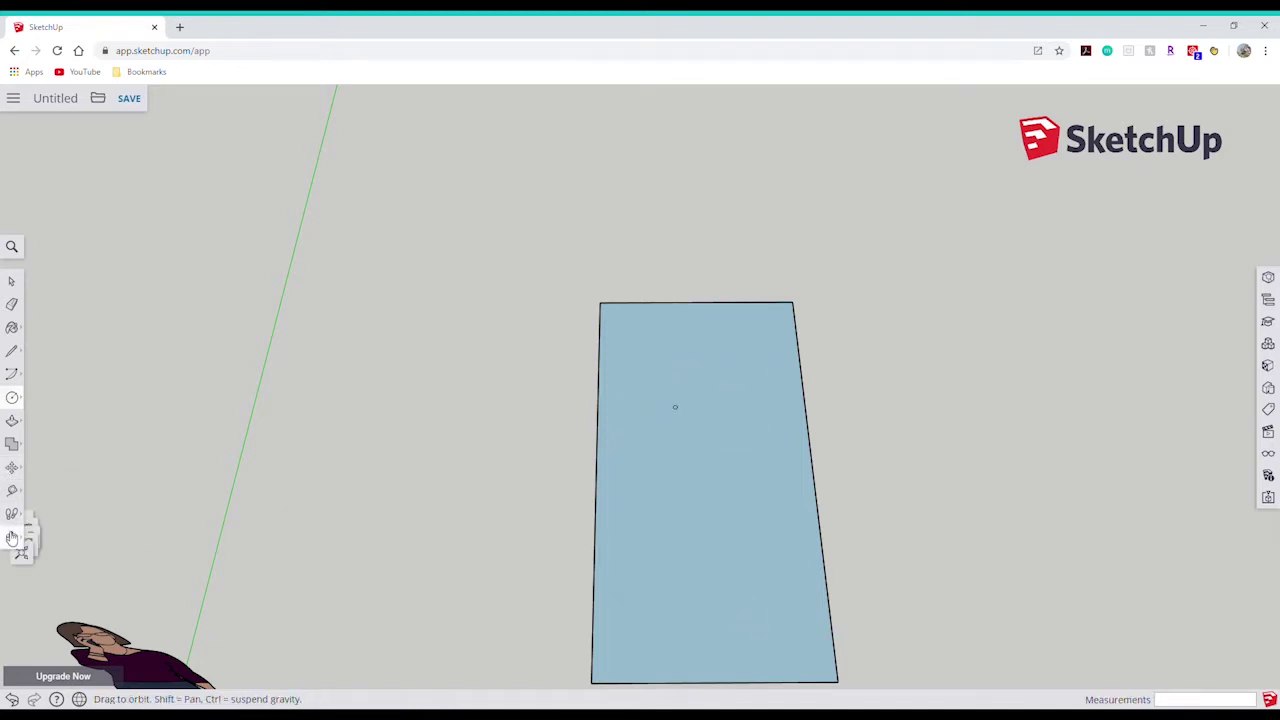
left_click(68, 537)
left_click_drag(700, 450, 1171, 342)
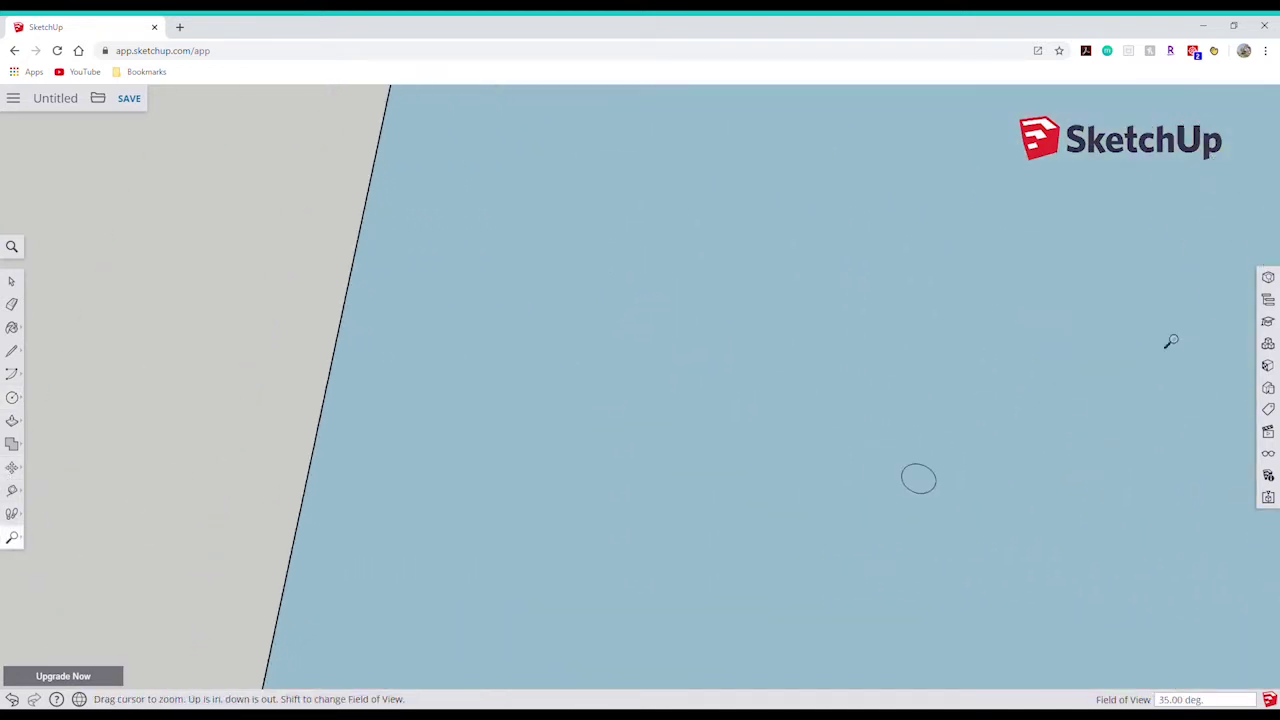
left_click(14, 538)
left_click(65, 512)
left_click_drag(981, 532, 729, 525)
left_click(12, 490)
left_click(662, 456)
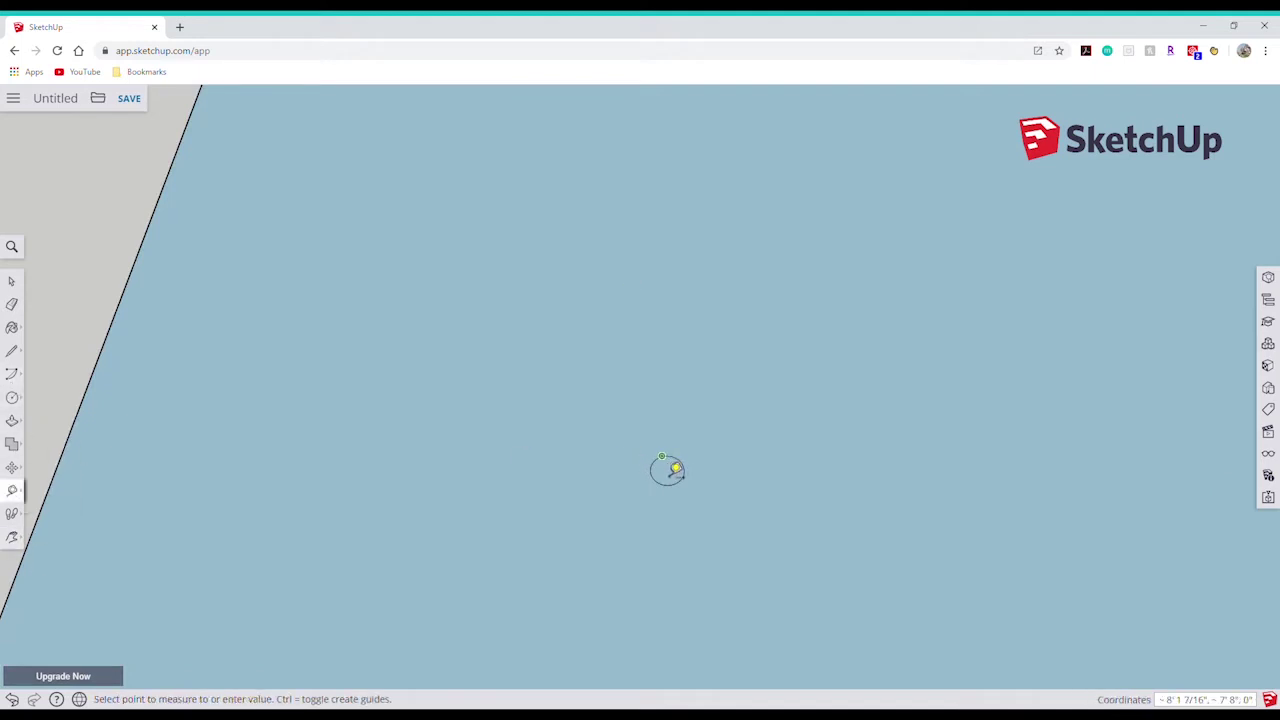
left_click(672, 469)
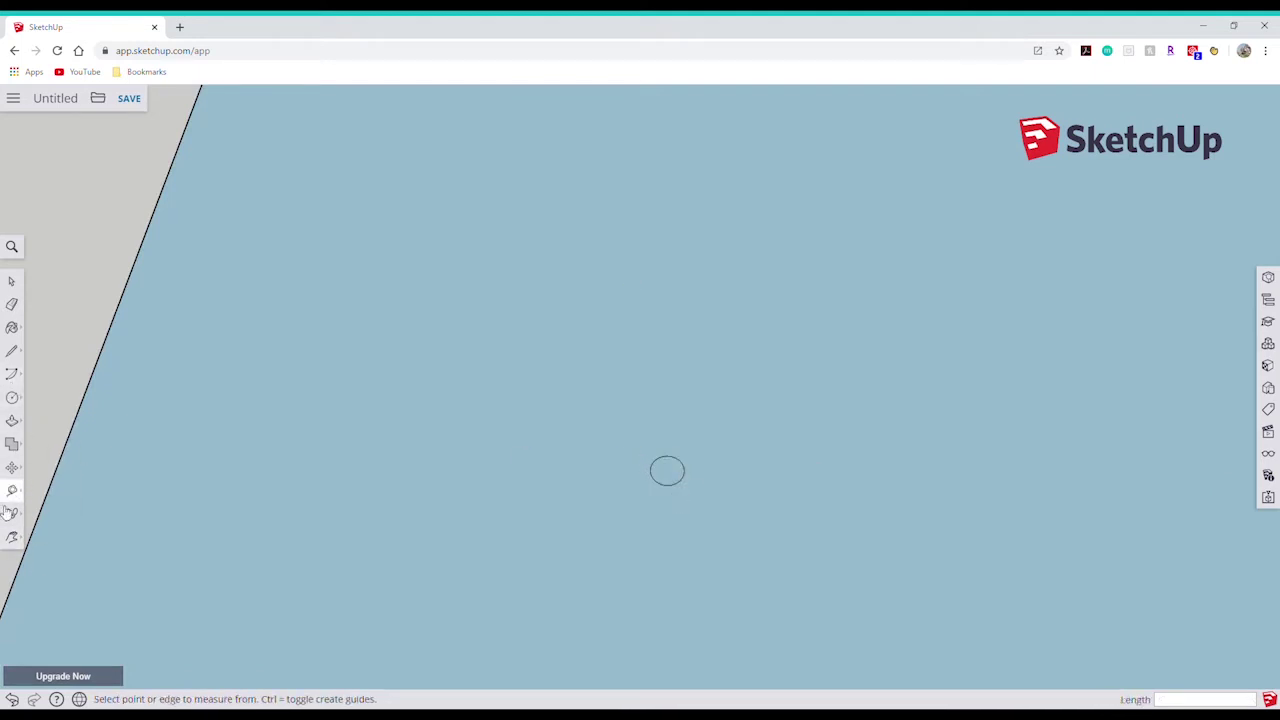
Measure the rectangle's short and long edges with the Tape Measure, starting from its far-left corner.
left_click(12, 537)
left_click(64, 537)
scroll(497, 372, "down", 6)
left_click(12, 490)
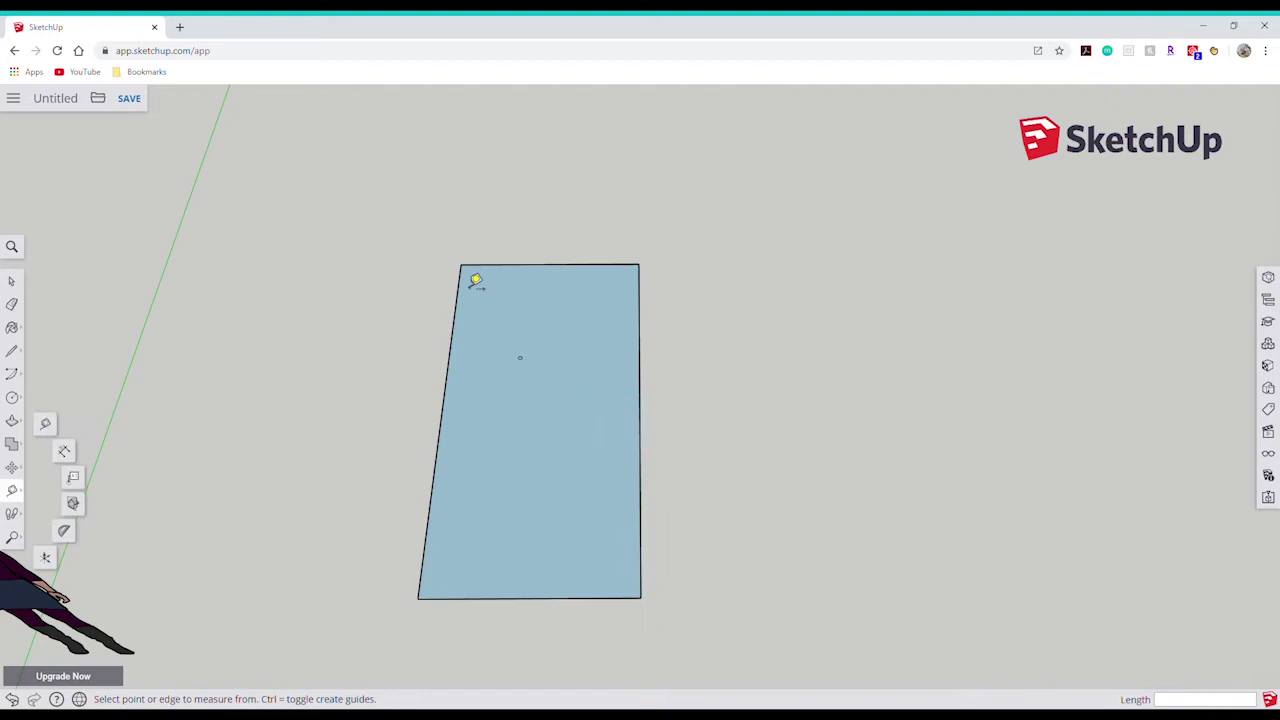
left_click(460, 265)
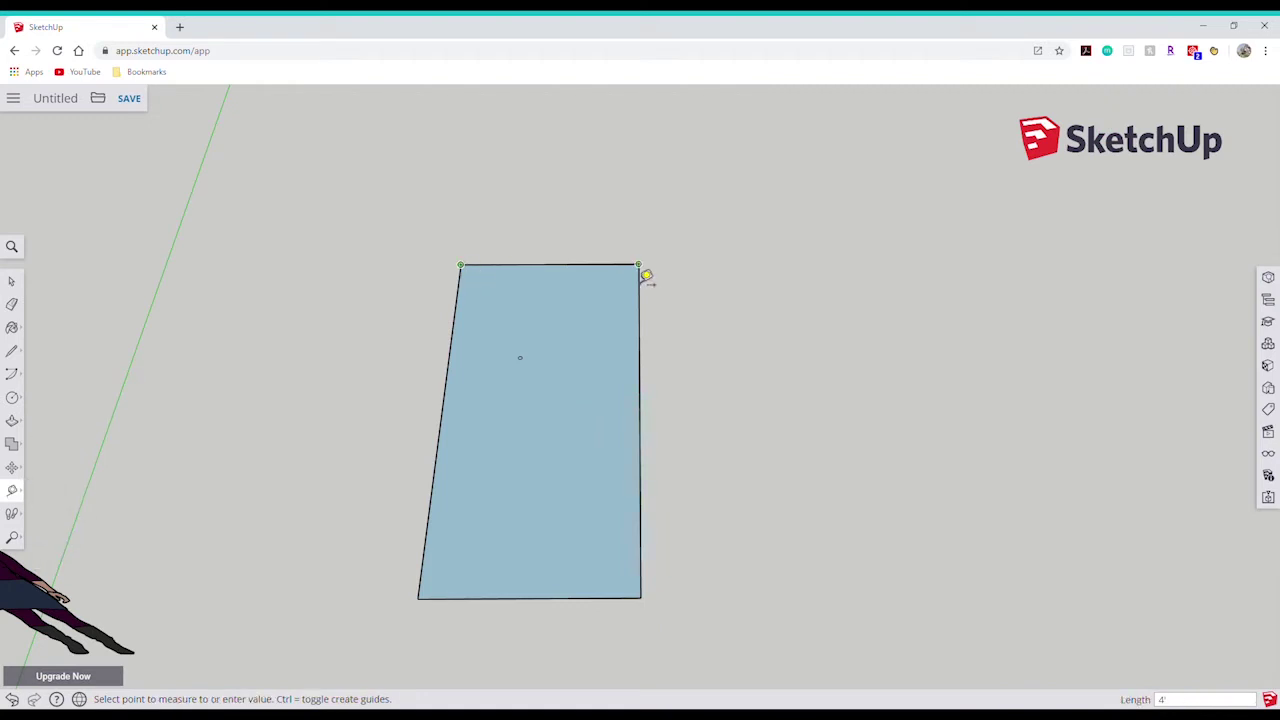
left_click(418, 598)
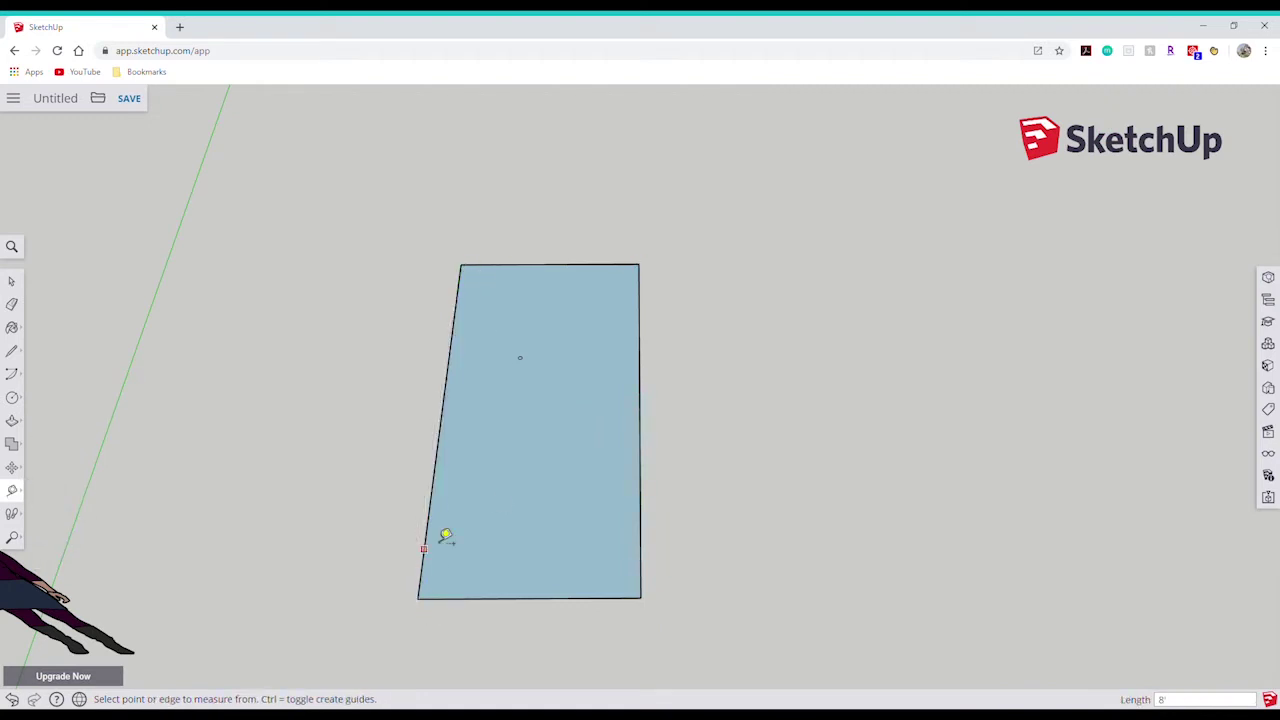
Delete the face inside the small circle to open a hole, and copy the circle's outline.
left_click(20, 284)
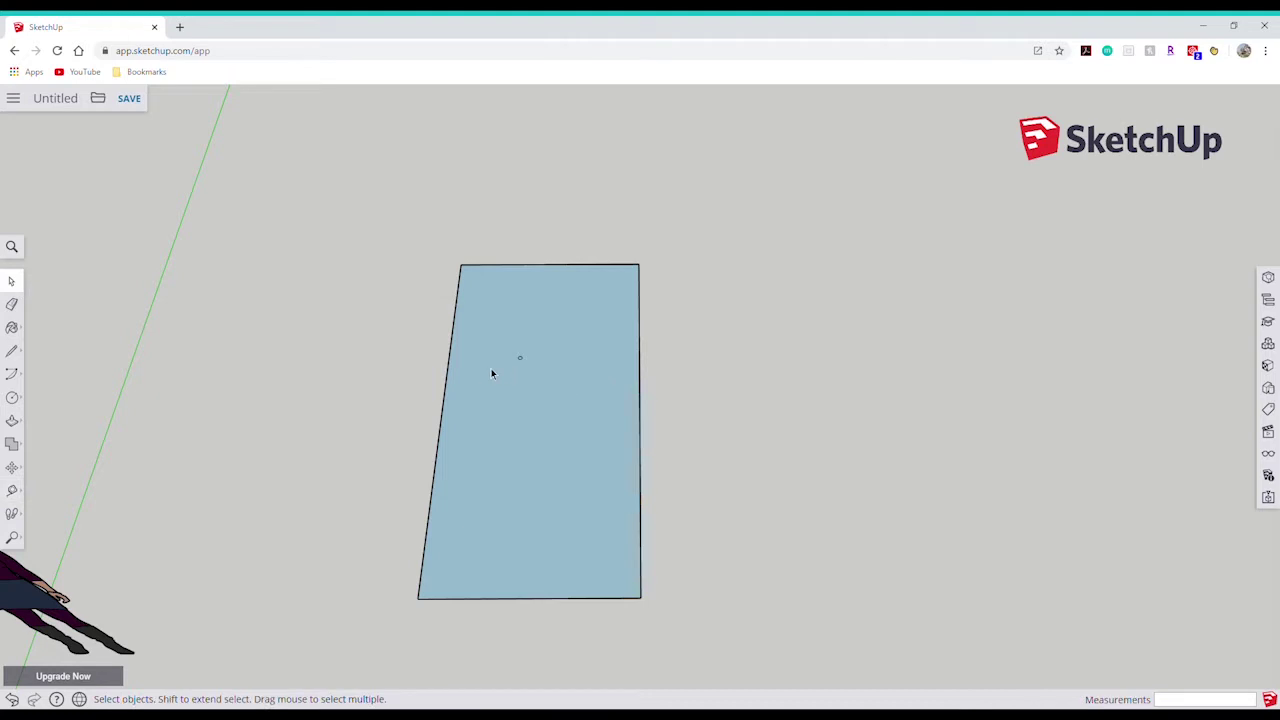
scroll(500, 360, "up", 10)
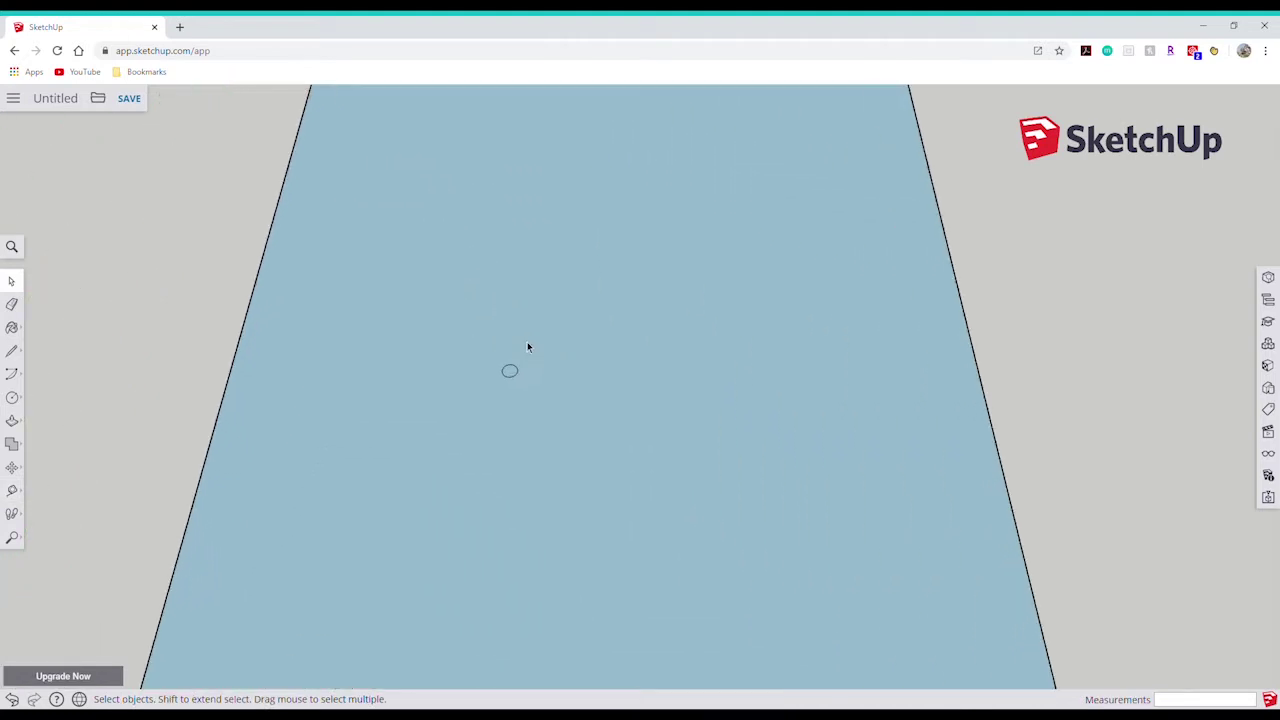
scroll(539, 329, "up", 2)
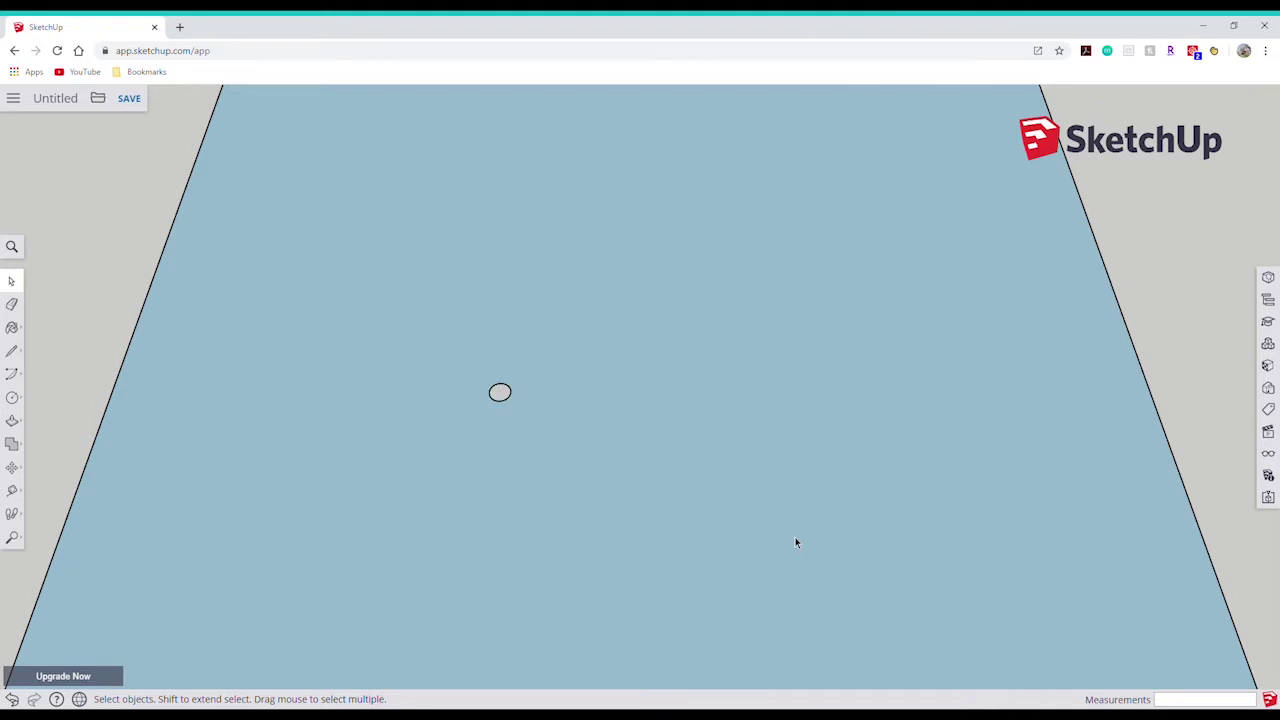
left_click(505, 393)
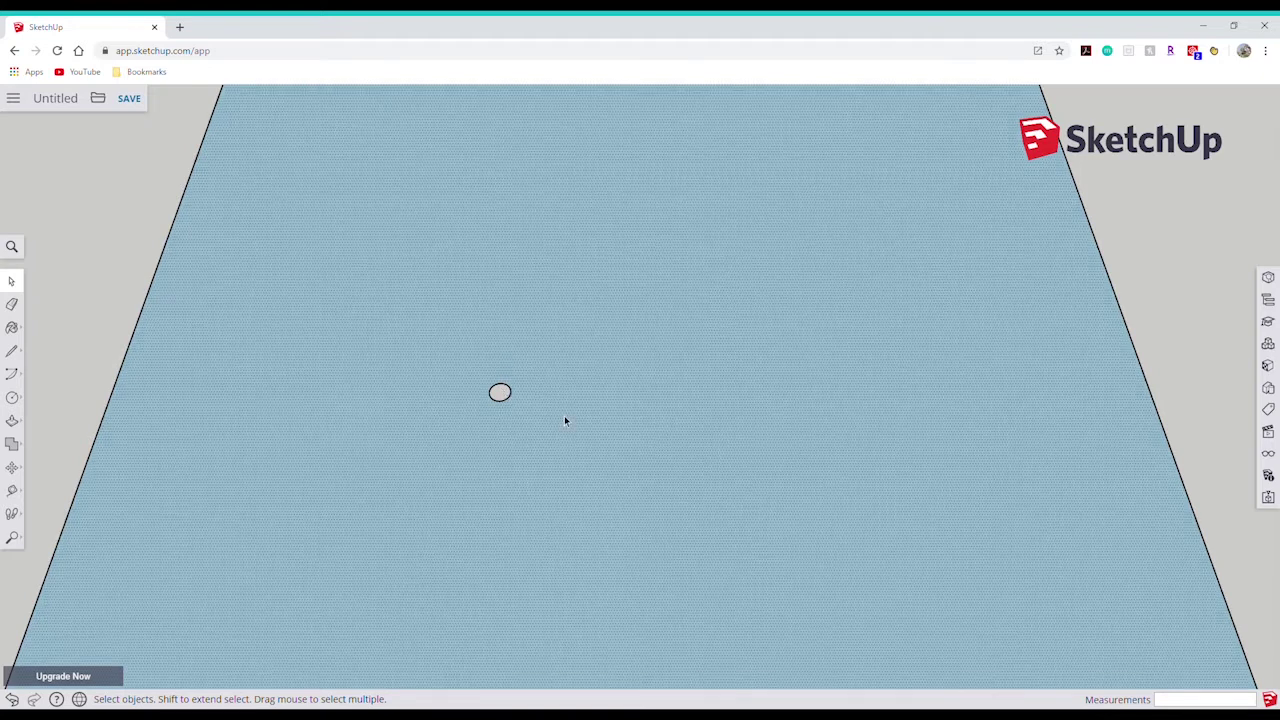
left_click(82, 360)
right_click(507, 393)
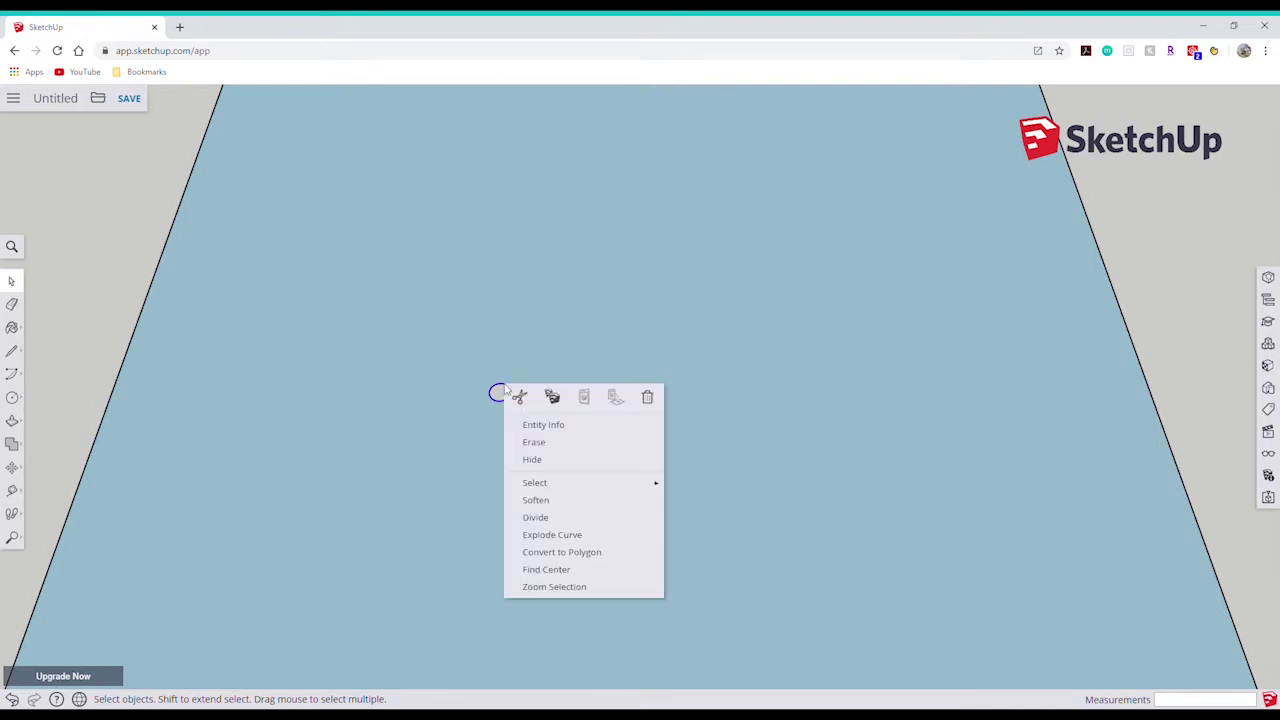
left_click(548, 352)
Paste three copies of the circle on the face in a loose cluster beside and behind the first hole.
right_click(549, 345)
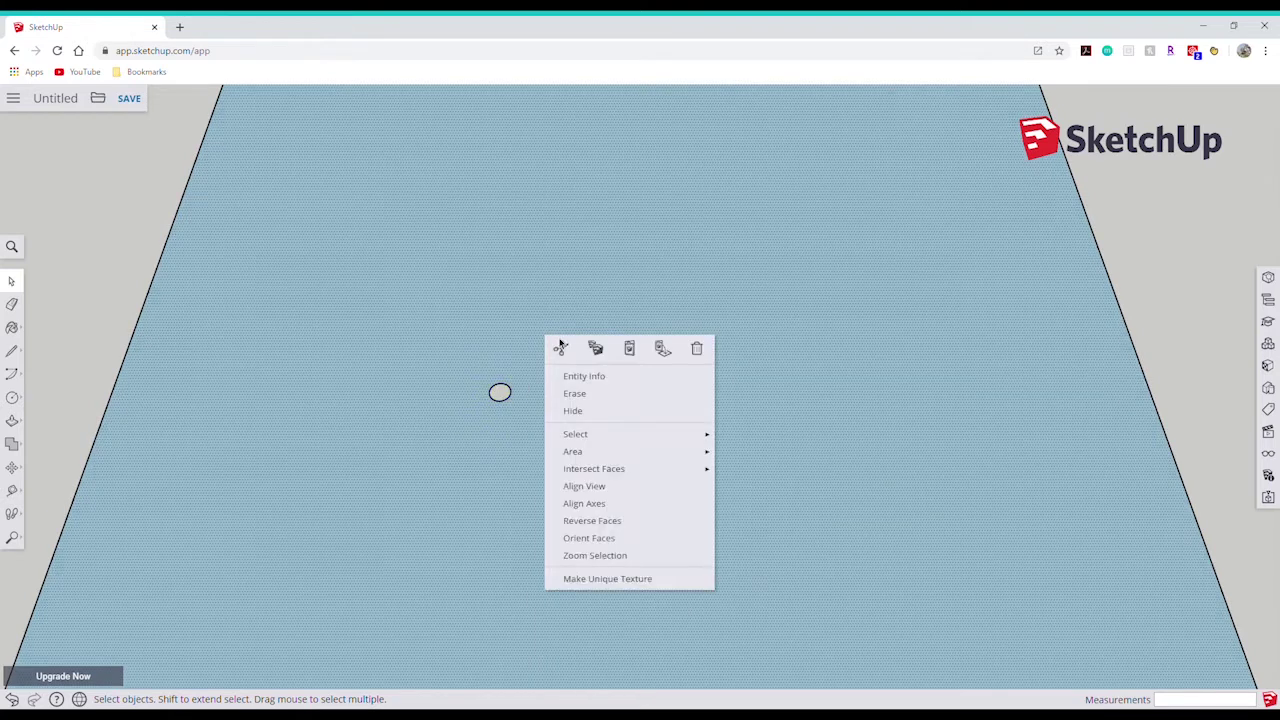
left_click(630, 348)
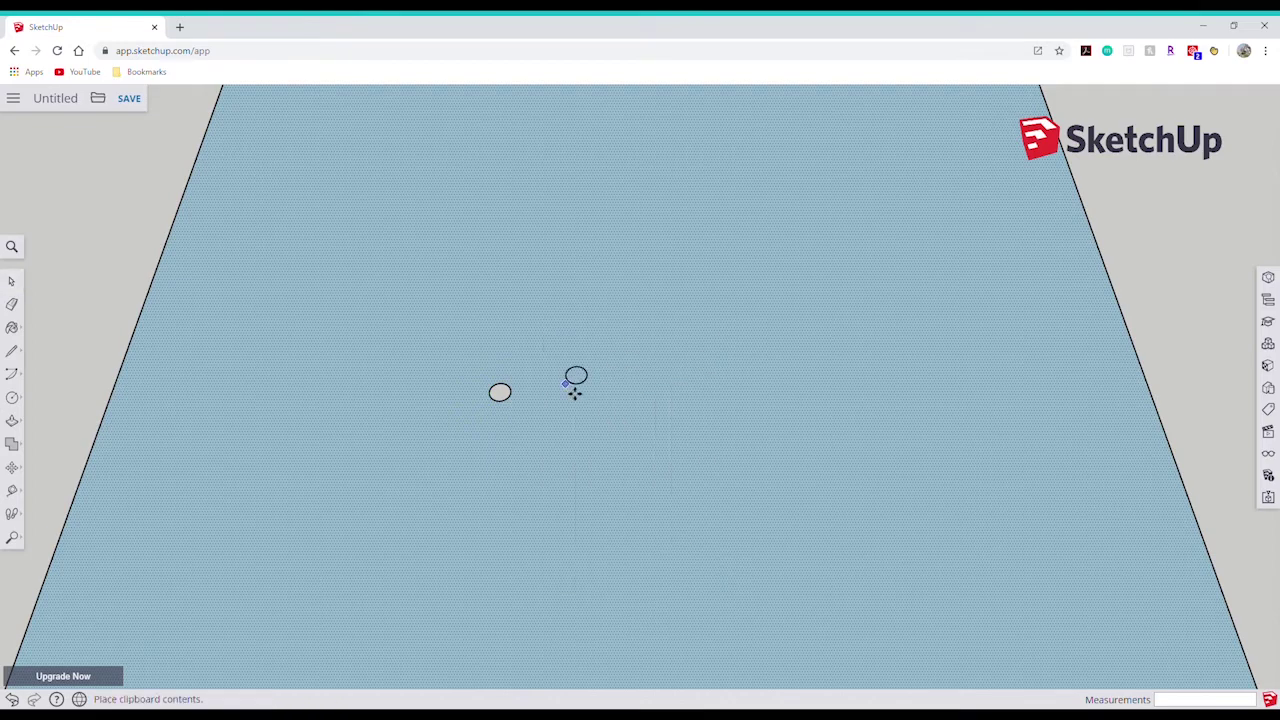
right_click(485, 295)
left_click(531, 331)
left_click(516, 331)
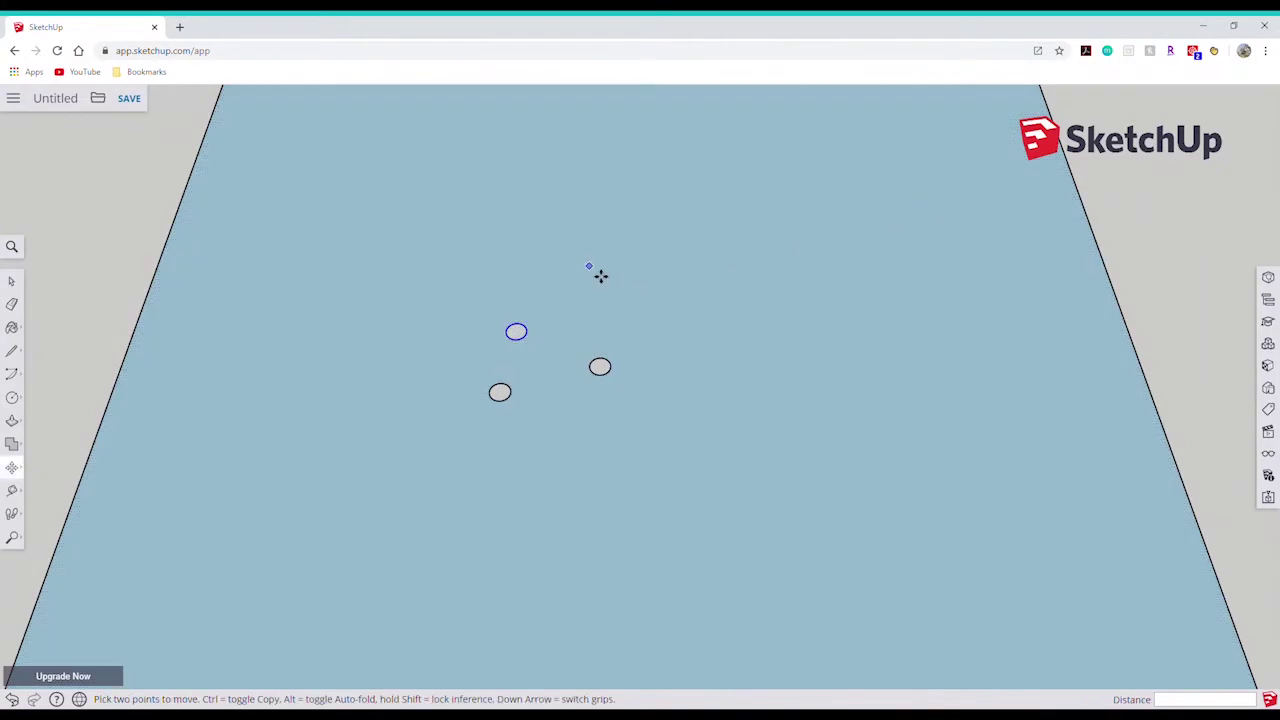
right_click(617, 249)
left_click(703, 264)
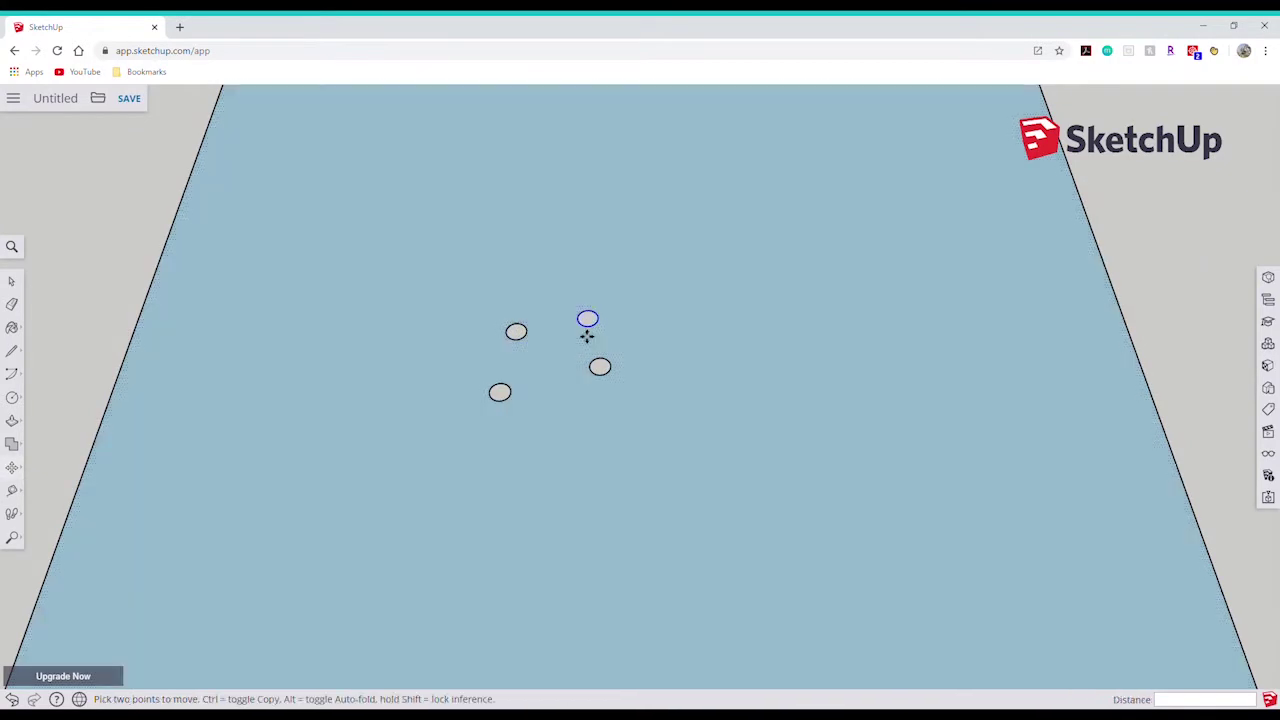
left_click(587, 322)
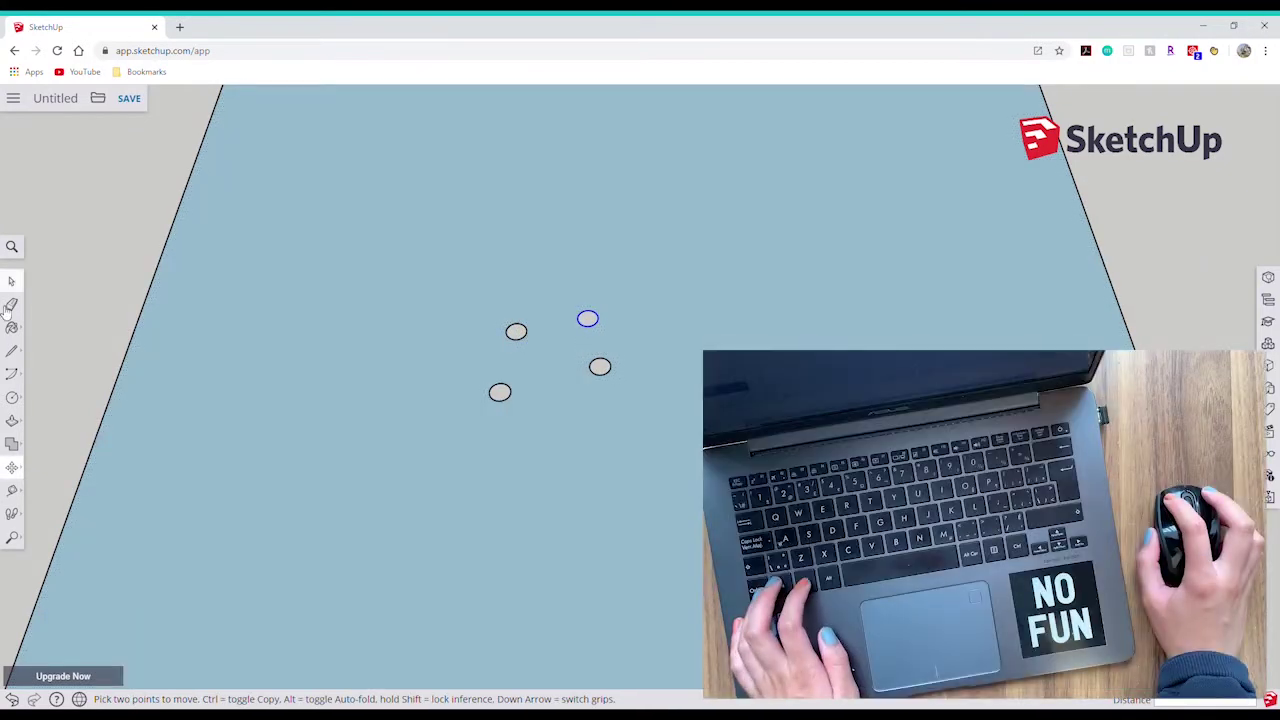
Search the commands for "paste" to look up its shortcut.
left_click(12, 246)
type("paste")
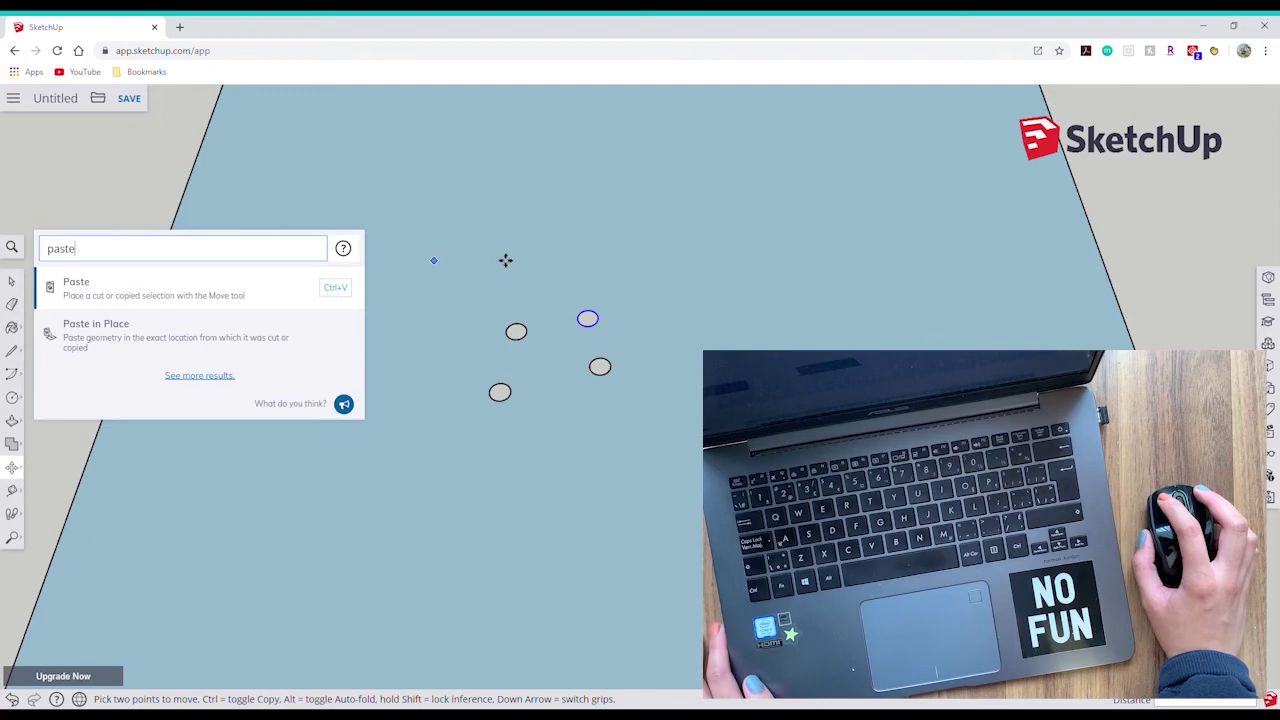
key("space")
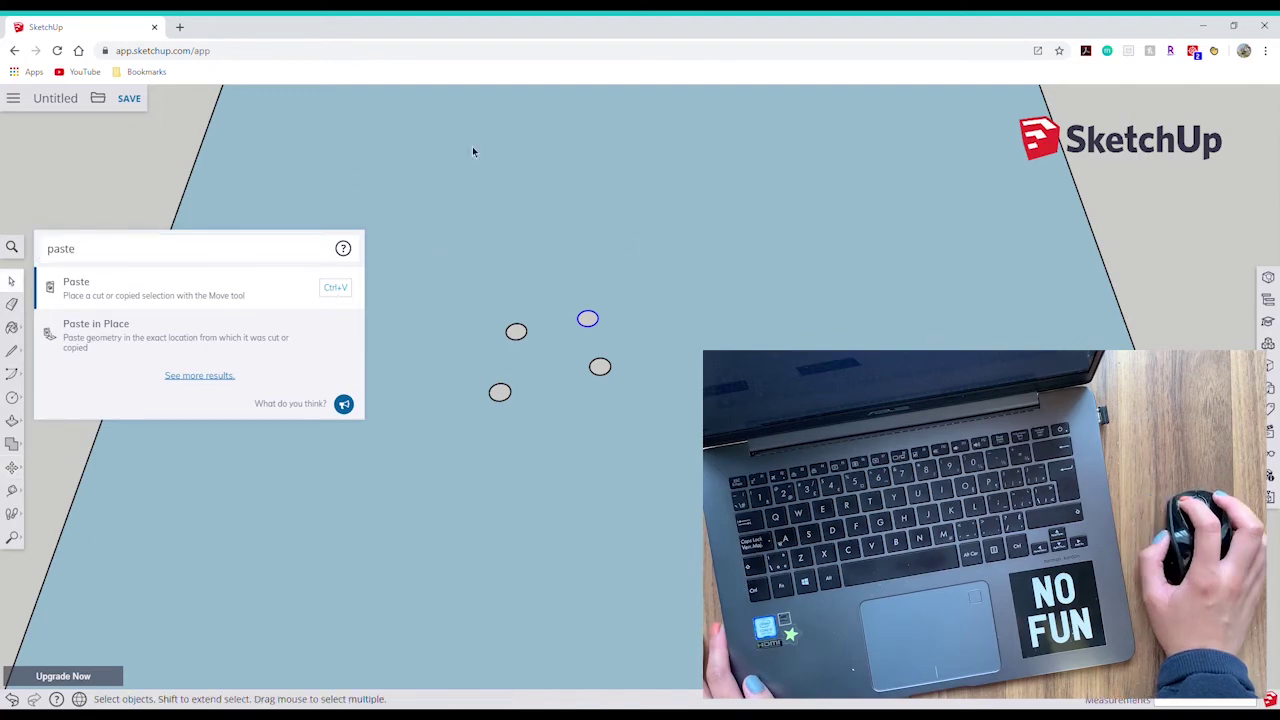
Paste three more circles around the cluster: two on its left side and one in front.
left_click(460, 237)
key("ctrl+v")
left_click(429, 305)
key("ctrl+v")
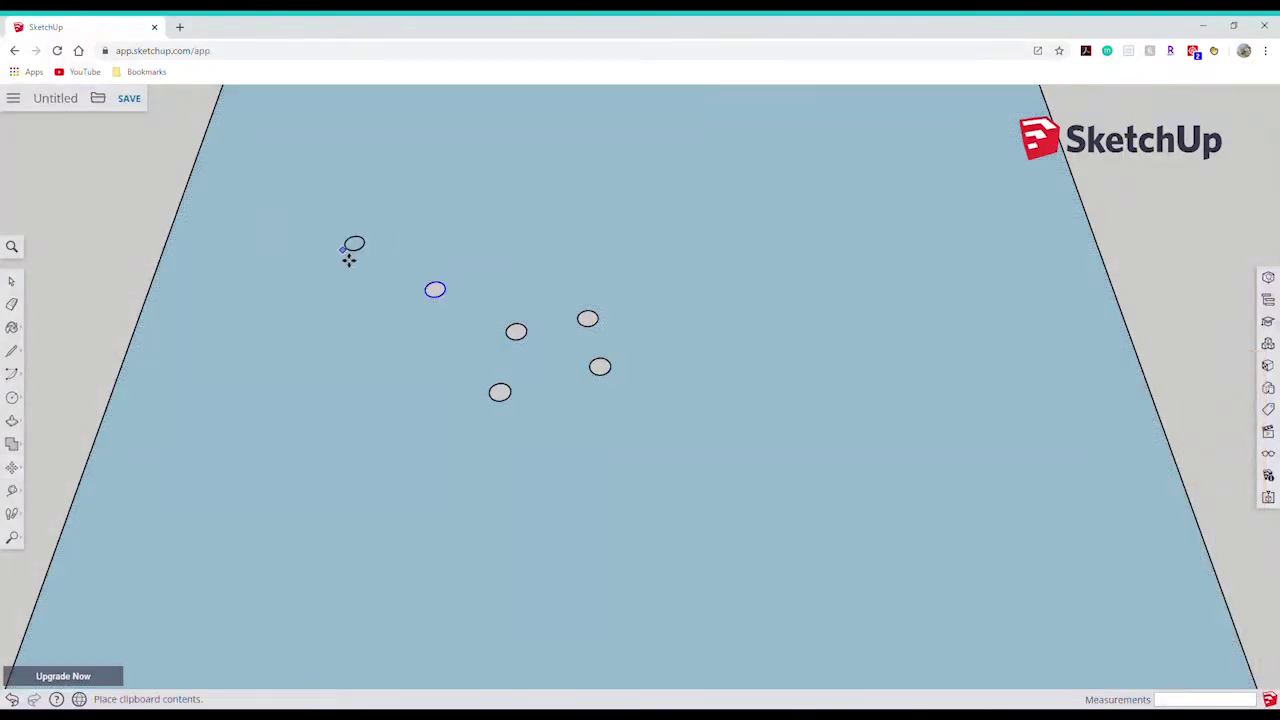
left_click(398, 372)
key("ctrl+v")
left_click(586, 452)
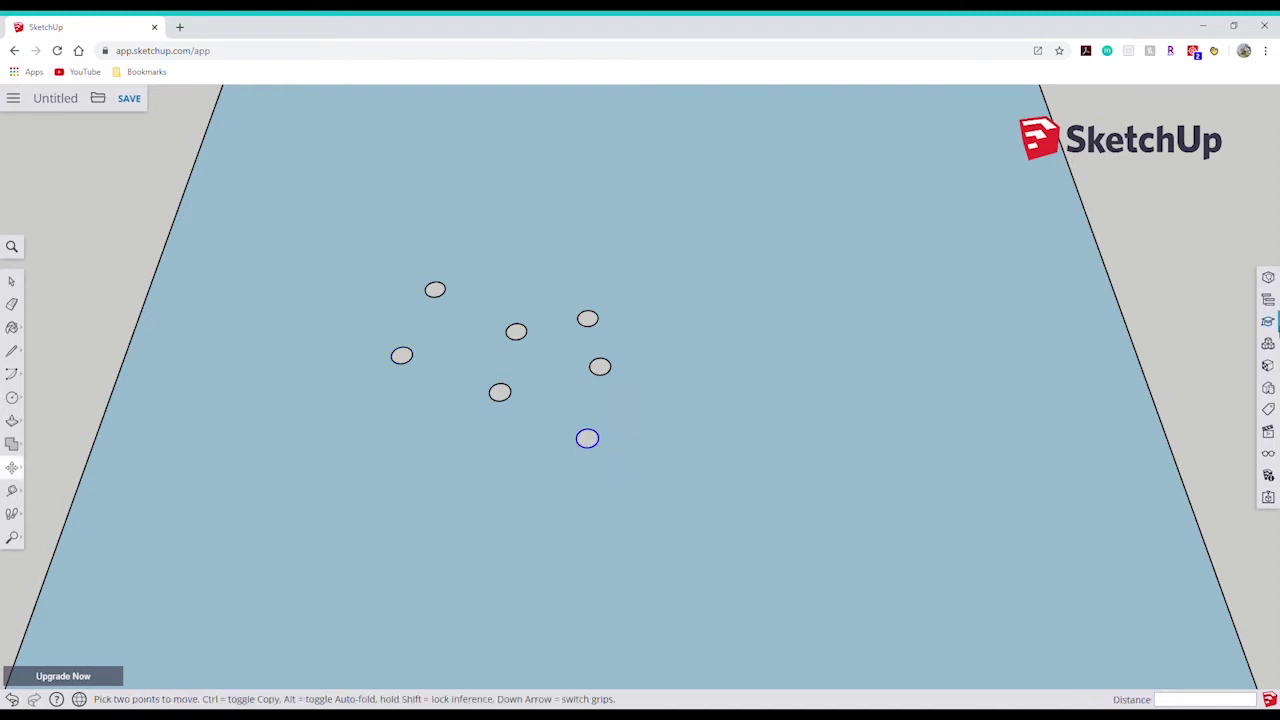
Paste scattered copies of the circle over the sheet's far left corner, down towards the first cluster.
left_click(18, 283)
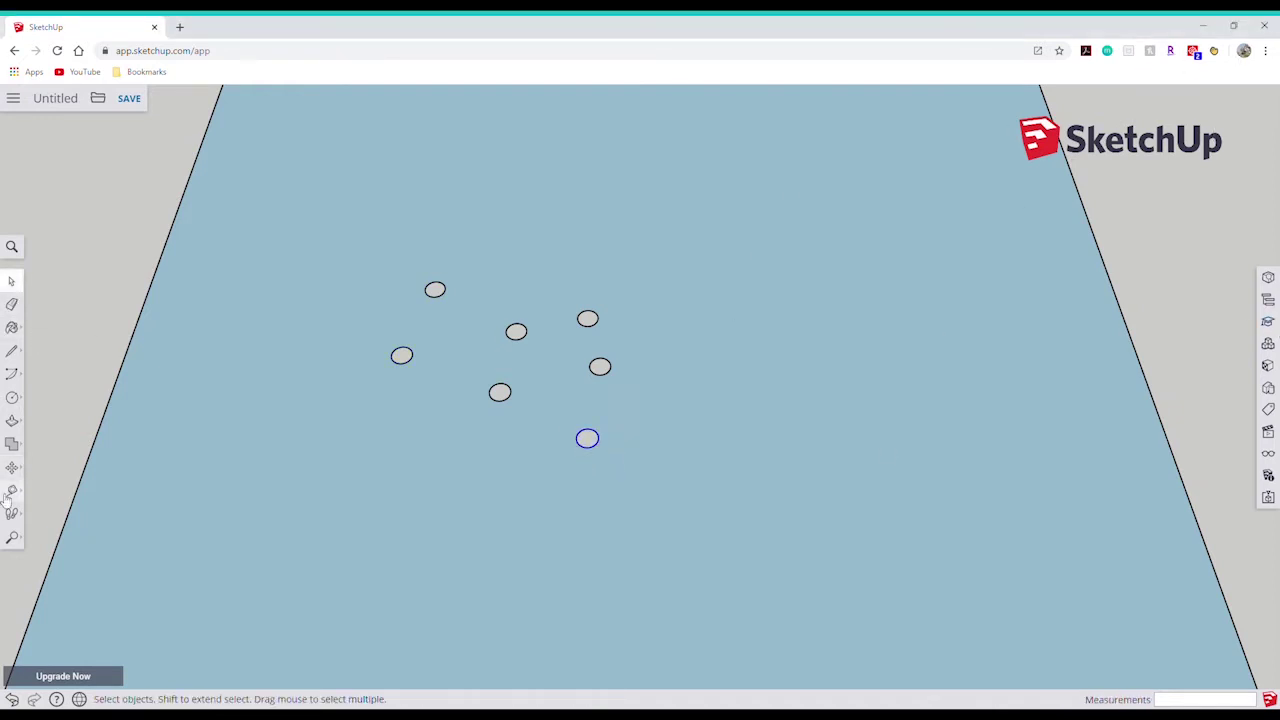
scroll(640, 396, "down", 5)
key("ctrl+v")
left_click(532, 285)
key("ctrl+v")
left_click(565, 292)
key("ctrl+v")
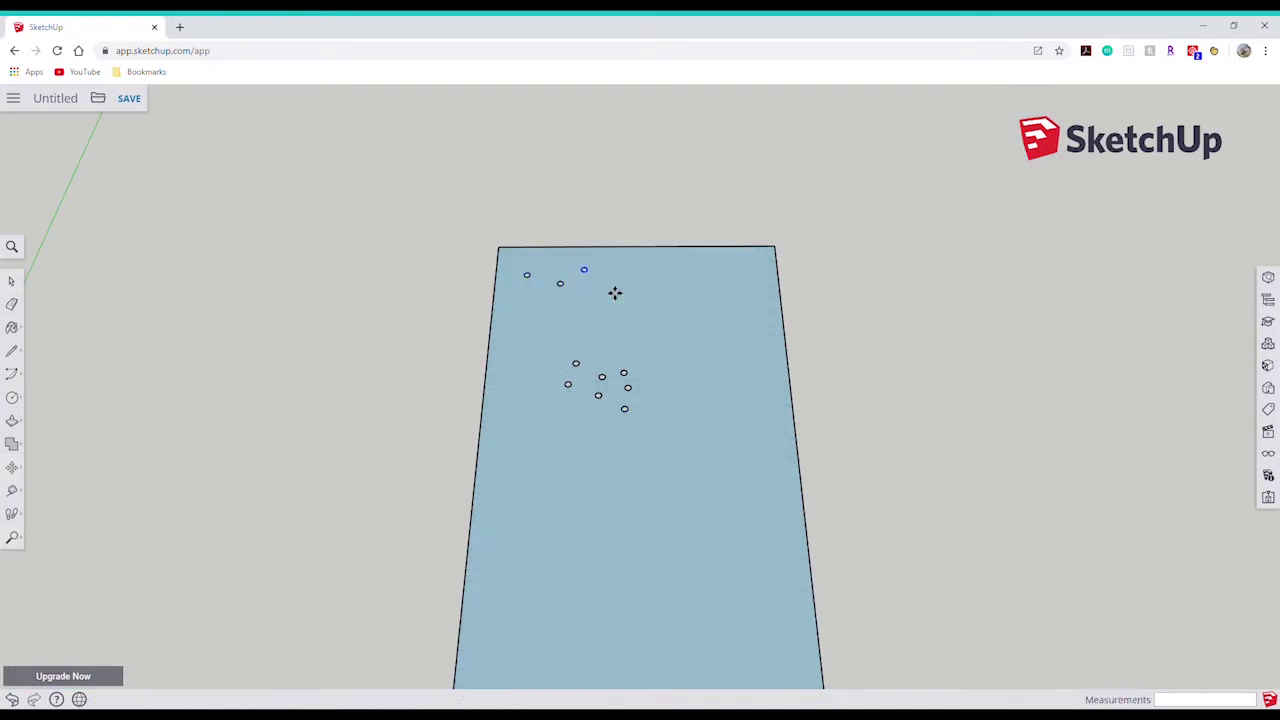
left_click(614, 292)
key("ctrl+v")
left_click(617, 324)
key("ctrl+v")
left_click(593, 307)
key("ctrl+v")
left_click(569, 315)
key("ctrl+v")
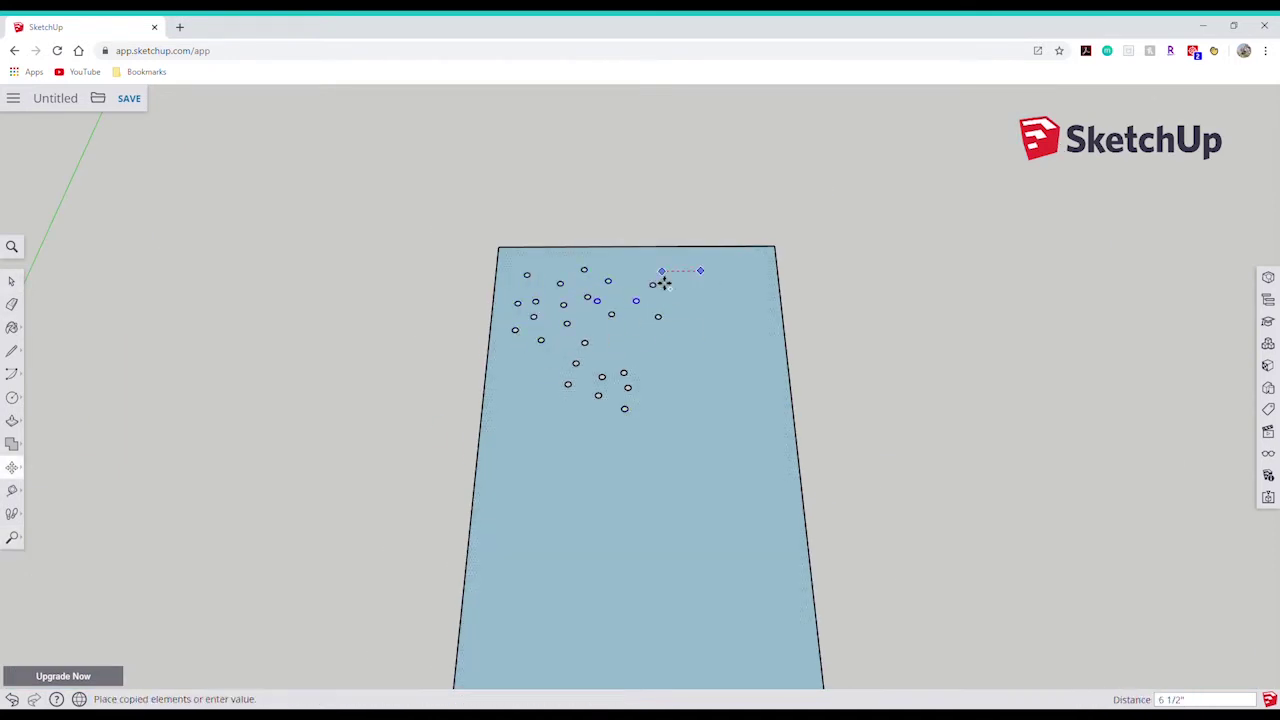
Continue pasting circles across the middle and right of the sheet's far end.
left_click(638, 311)
key("ctrl+v")
left_click(636, 278)
key("ctrl+v")
left_click(686, 280)
key("ctrl+v")
left_click(704, 298)
key("ctrl+v")
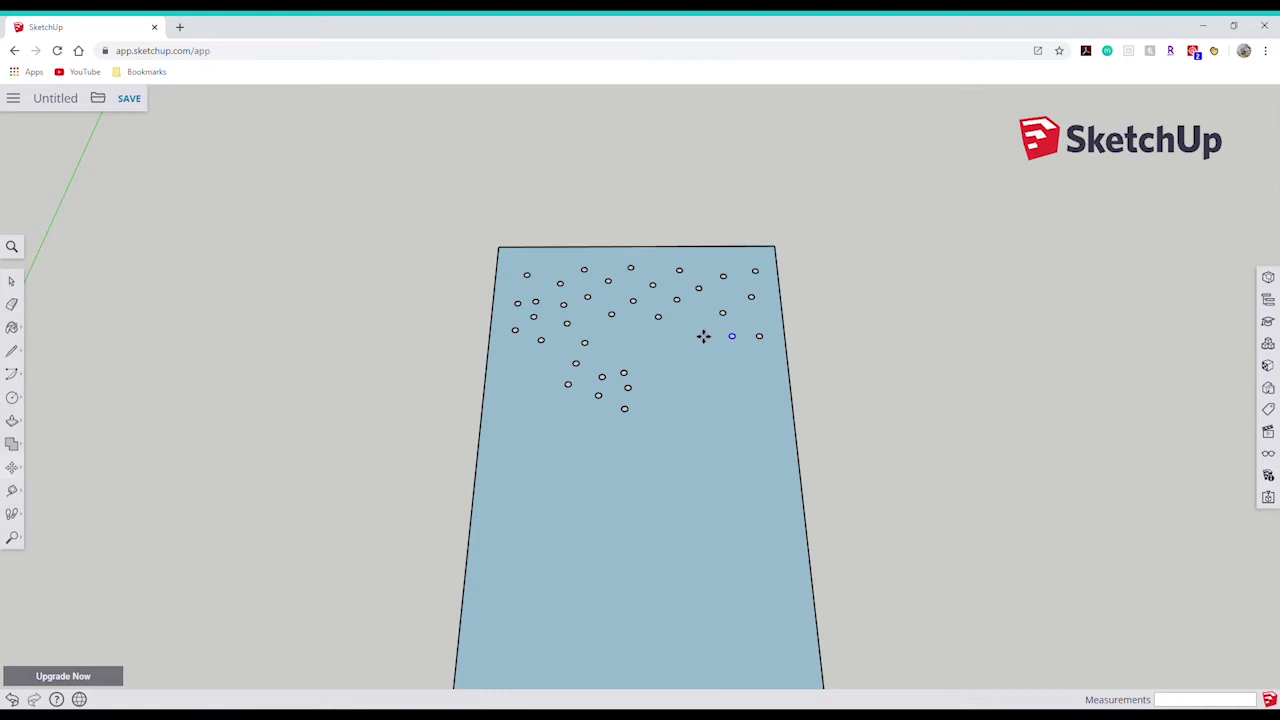
Paste more circles between the first cluster and the sheet's right edge.
key("ctrl+v")
left_click(676, 385)
key("ctrl+v")
left_click(708, 384)
key("ctrl+v")
left_click(721, 356)
key("ctrl+v")
left_click(731, 386)
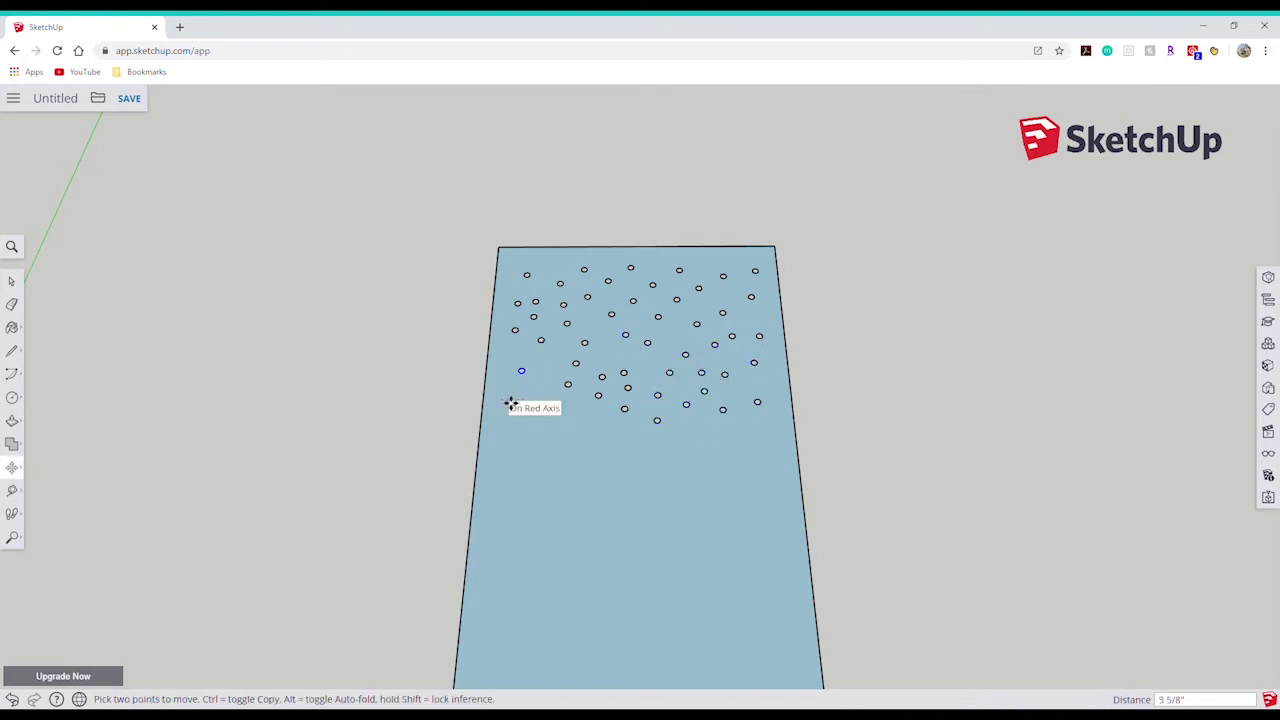
Paste circles along the sheet's left edge and scatter more over its middle, working towards the near end.
left_click(512, 388)
key("ctrl+v")
left_click(586, 423)
key("ctrl+v")
left_click(588, 497)
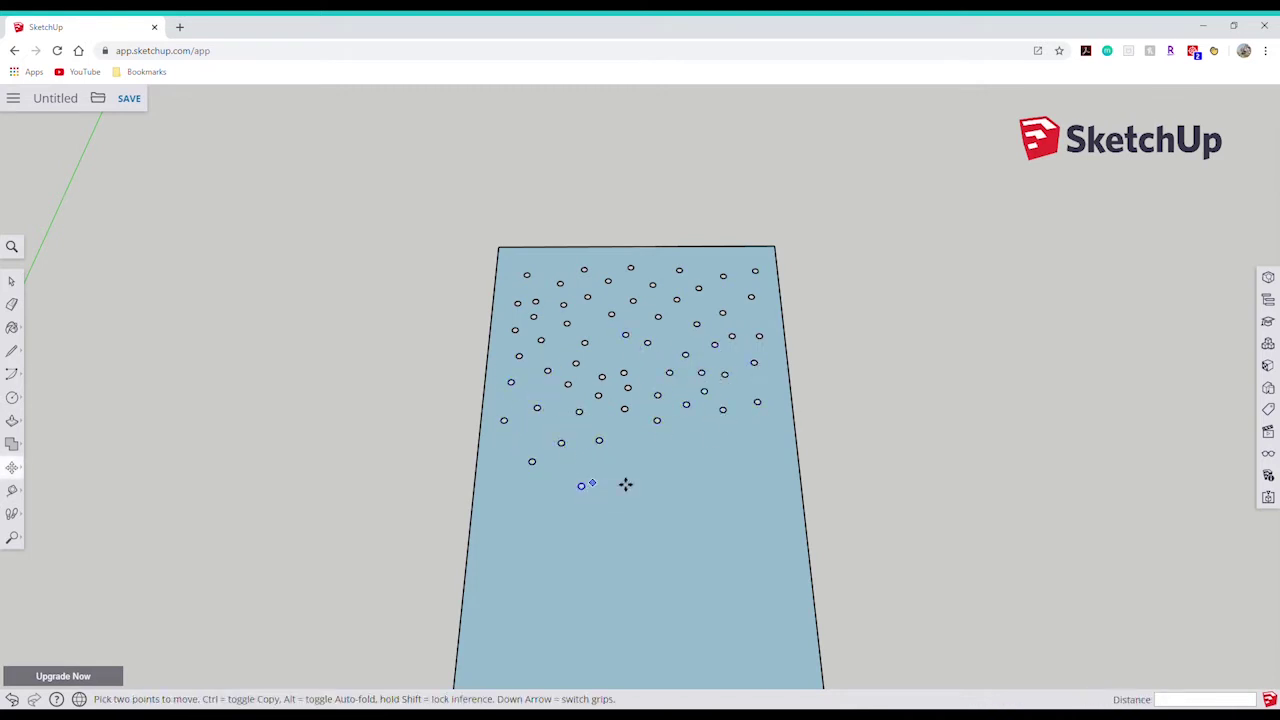
key("ctrl+v")
left_click(650, 478)
key("ctrl+v")
left_click(558, 479)
left_click(529, 545)
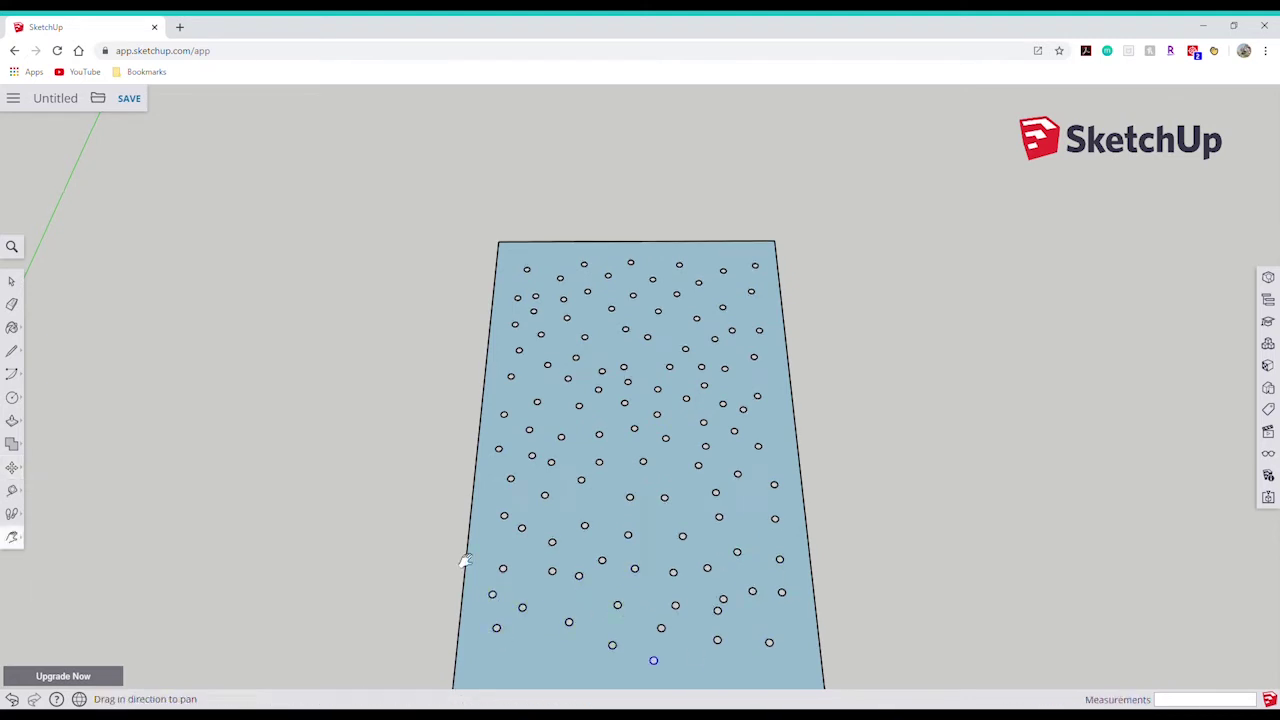
Delete one of the two crowded circles on the right side of the sheet.
middle_click_drag(465, 561, 506, 327, "shift")
left_click(762, 371)
key("Delete")
Fill the remaining blank area at the sheet's near end with scattered pasted circles.
key("ctrl+v")
left_click(795, 440)
key("ctrl+v")
left_click(845, 432)
left_click(731, 407)
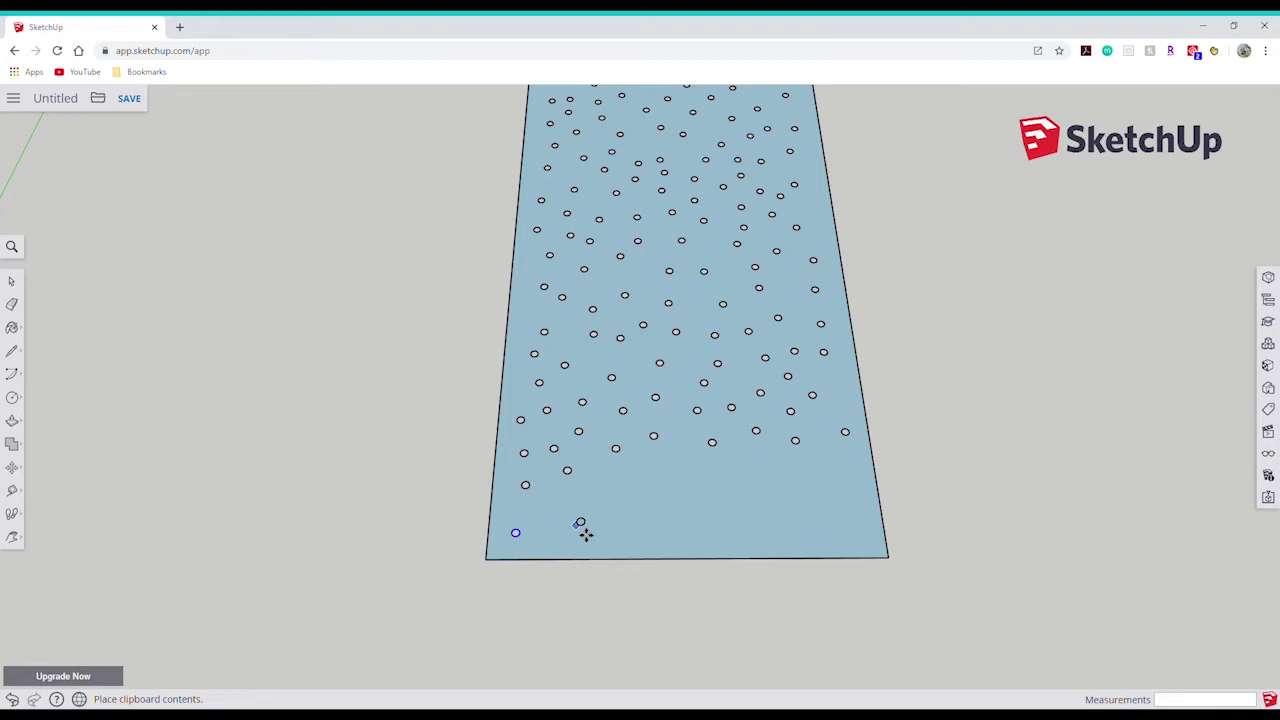
left_click(586, 534)
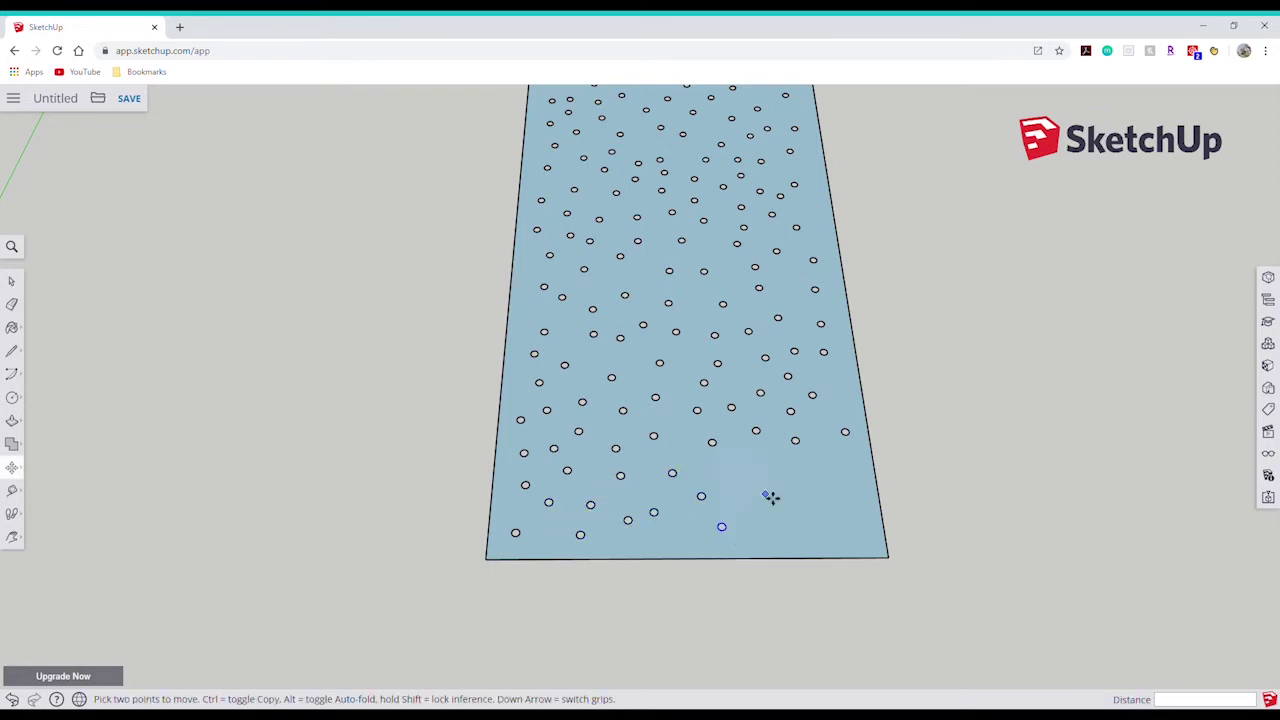
left_click(11, 283)
Push/Pull the perforated face to a thickness of 0.5".
left_click(12, 421)
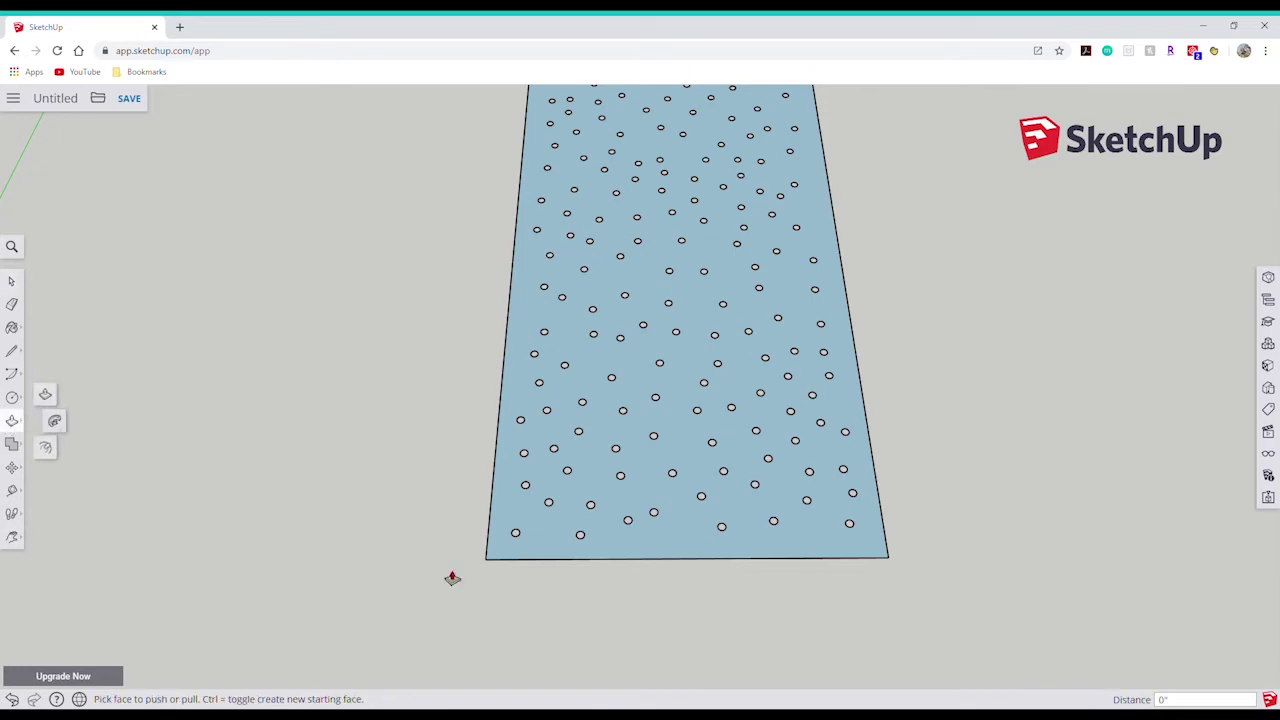
left_click(551, 500)
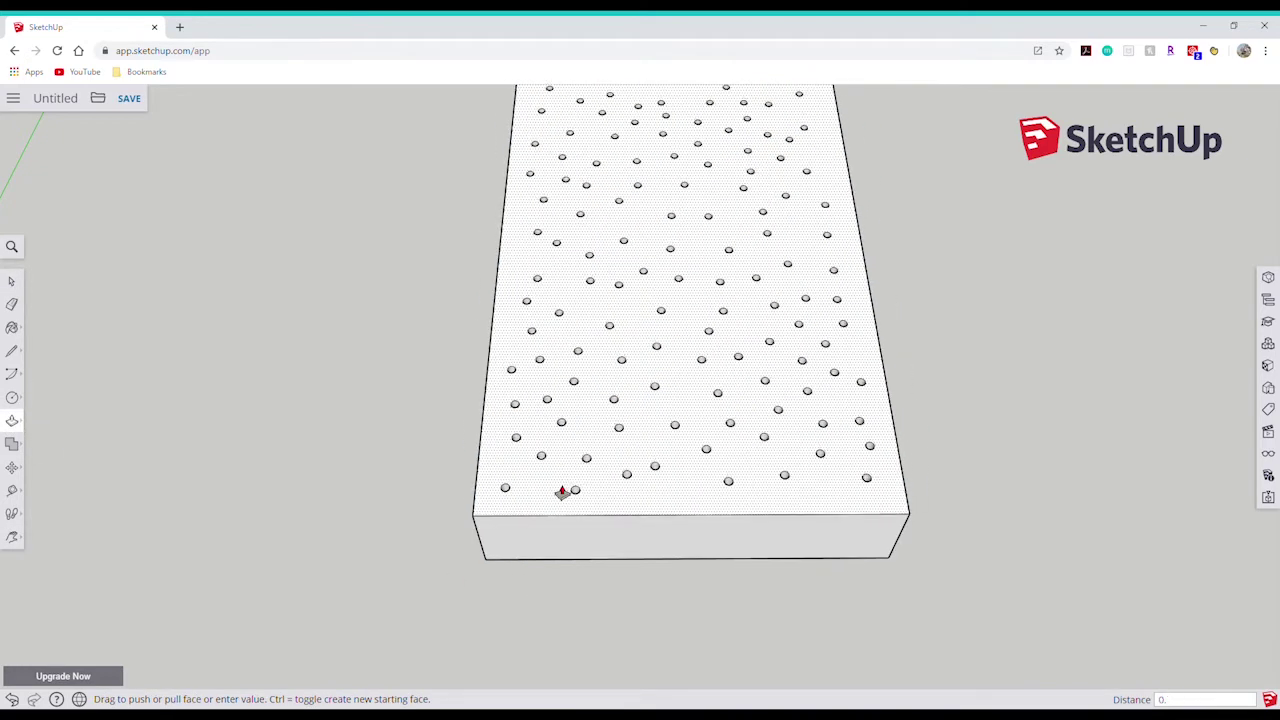
type("0.5\"")
key("Return")
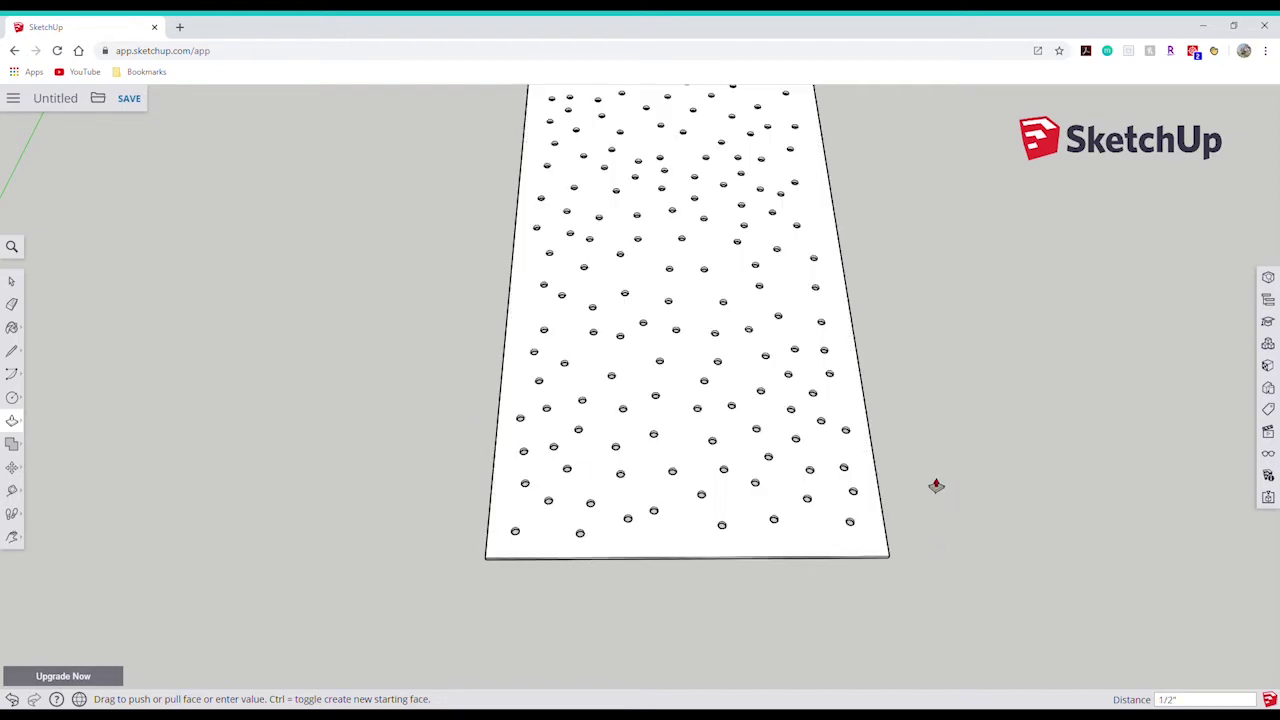
Inspect the thickened sheet from other angles and frame it so that its whole outline is in view.
left_click(12, 537)
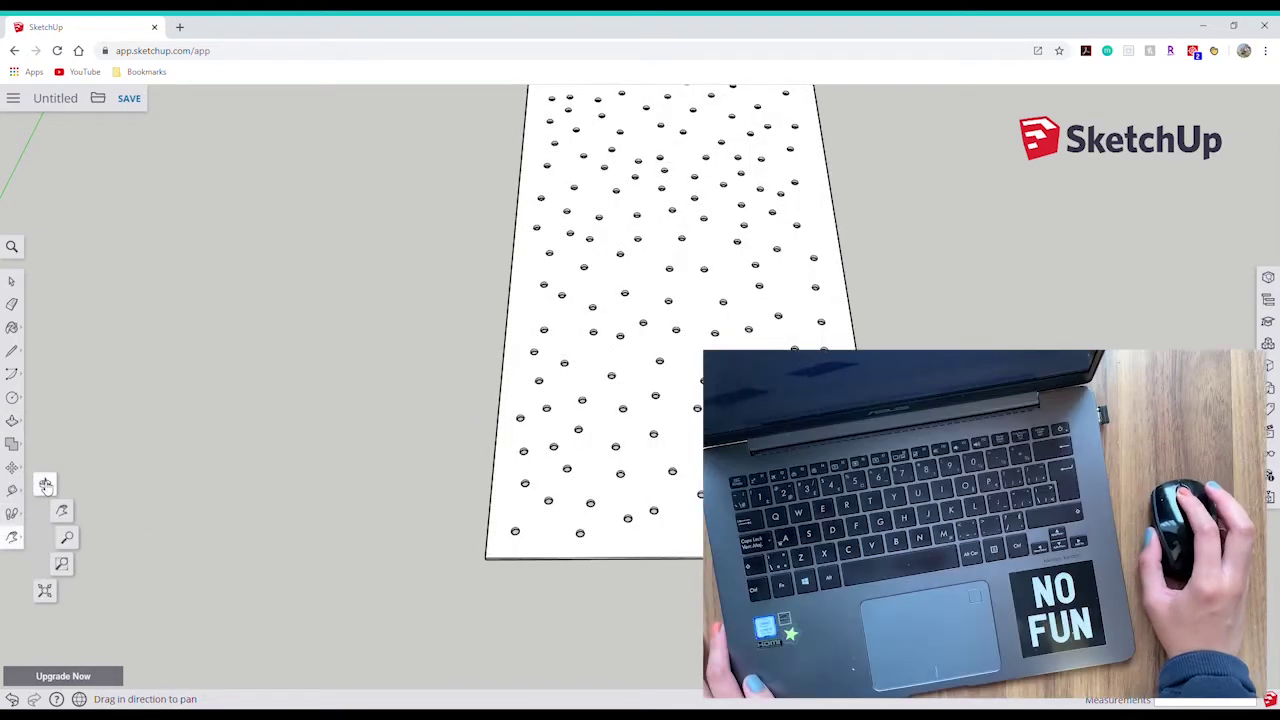
left_click_drag(334, 535, 300, 240)
middle_click_drag(1100, 355, 739, 338)
left_click_drag(736, 338, 7, 581)
left_click(12, 537)
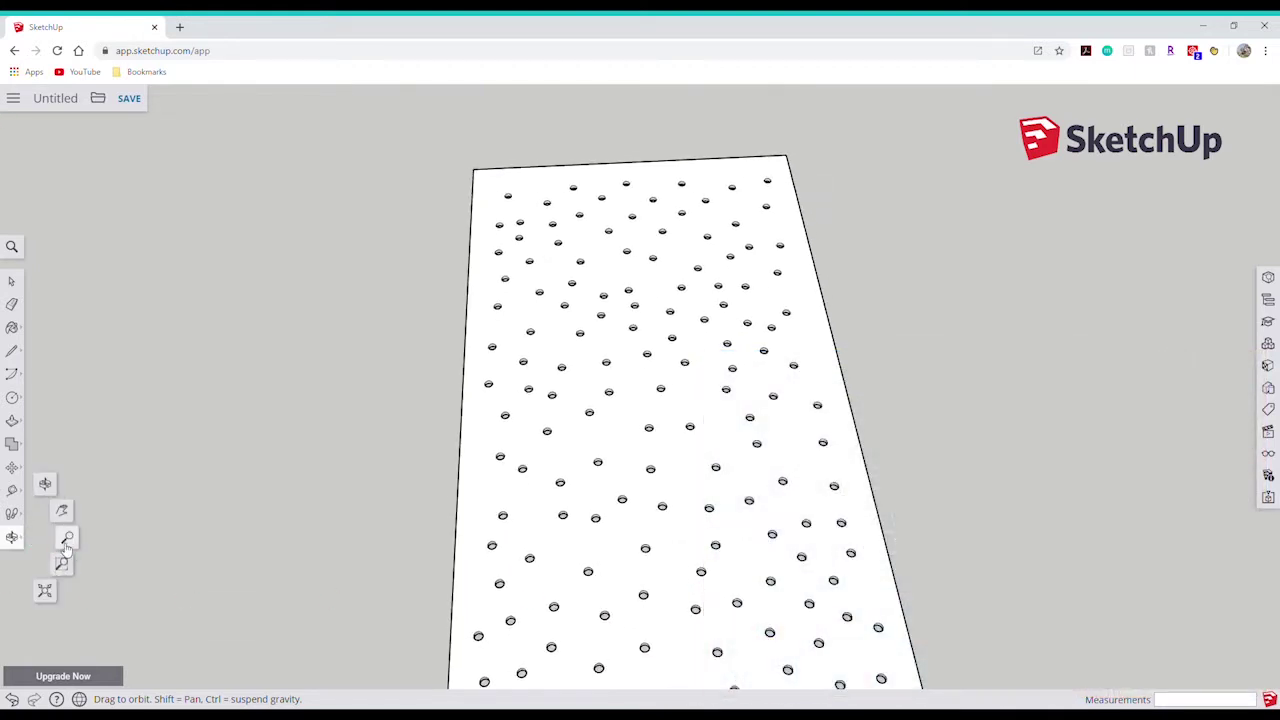
left_click(62, 540)
left_click_drag(430, 454, 500, 409)
left_click(14, 538)
left_click(57, 514)
Select the entire perforated sheet and make it a component named "Backdrop Wall".
left_click(11, 280)
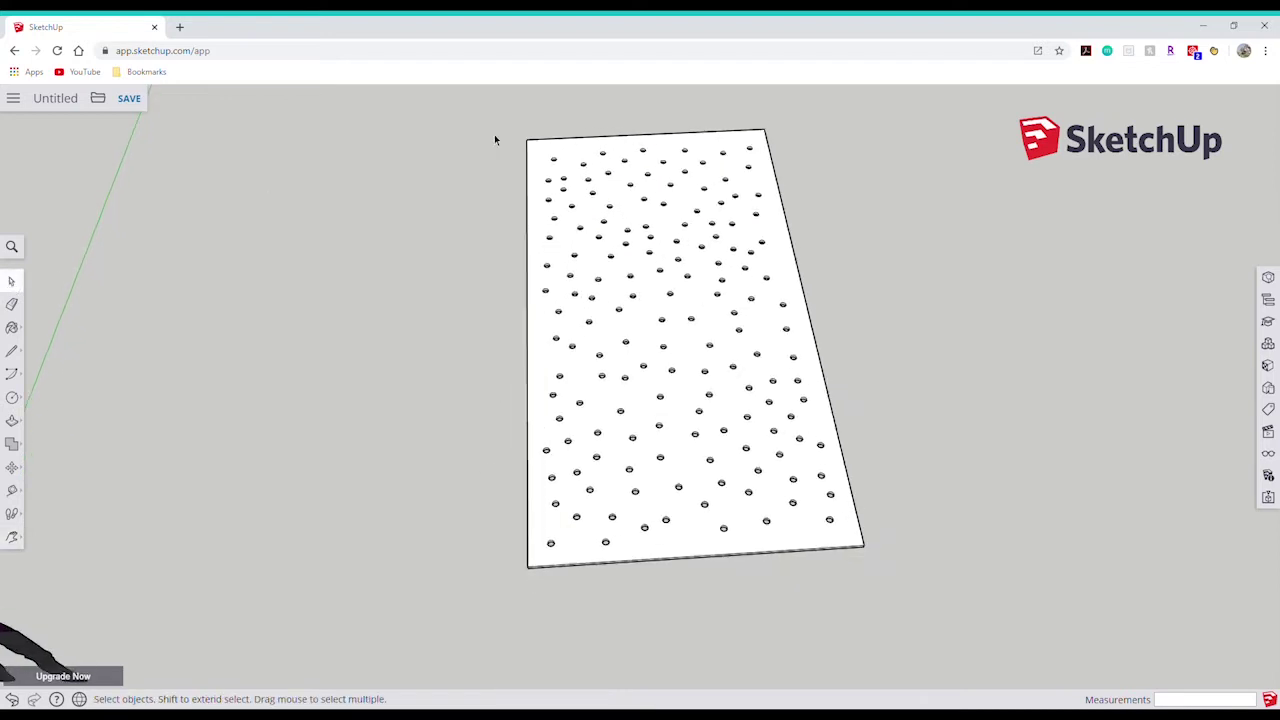
left_click_drag(476, 120, 877, 574)
right_click(721, 318)
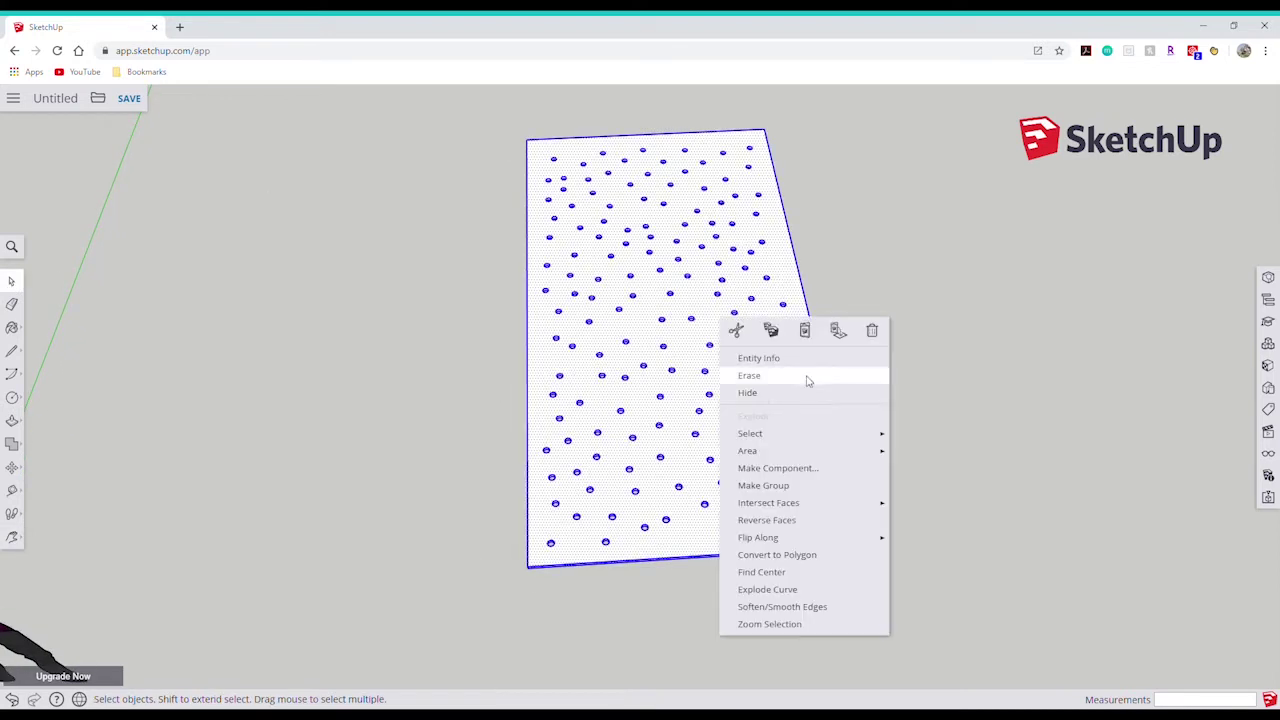
left_click(820, 465)
type("Backdrop Wall")
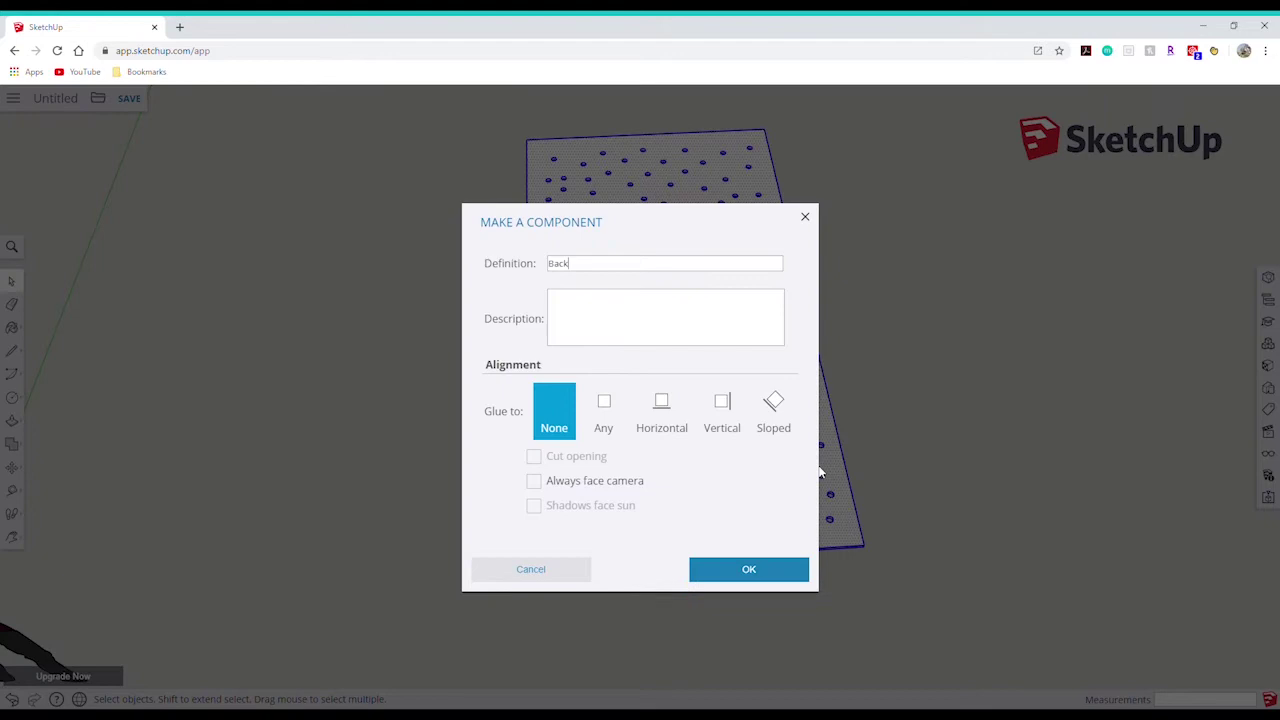
left_click(737, 569)
Rotate the Backdrop Wall component 90 degrees about its near bottom corner so it stands upright on its short edge.
left_click(12, 540)
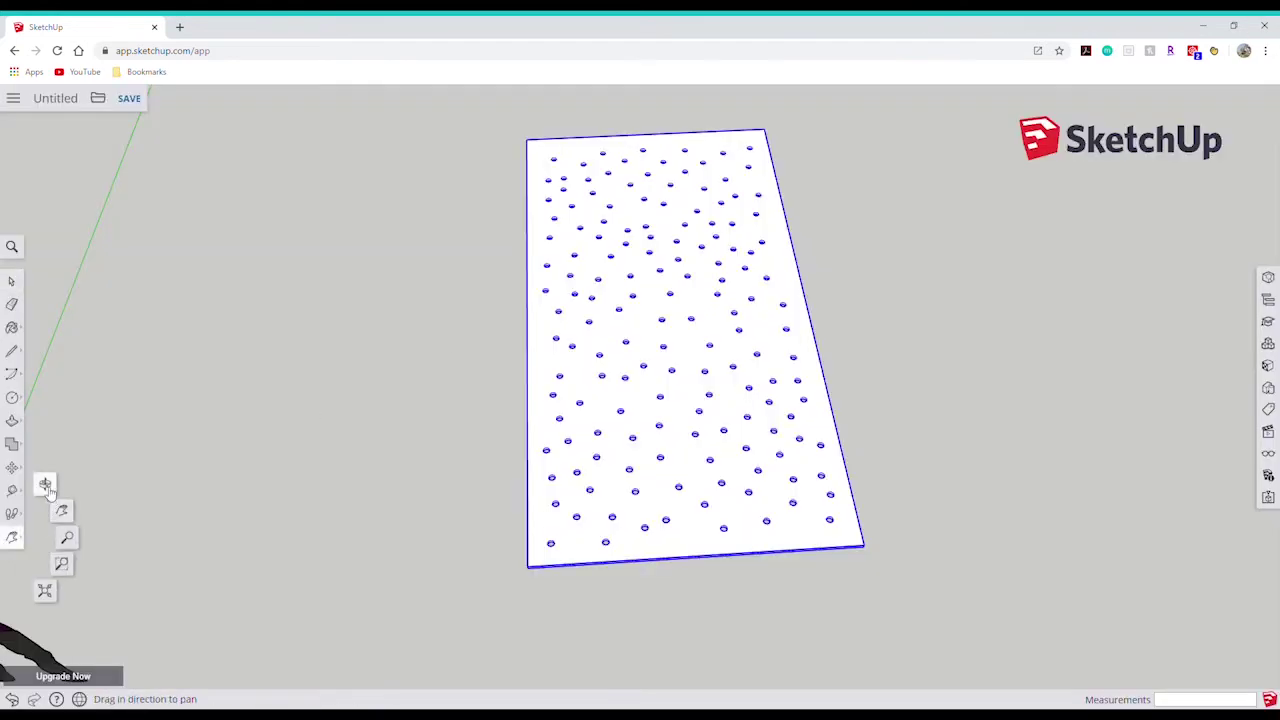
left_click(45, 482)
left_click_drag(480, 430, 587, 477)
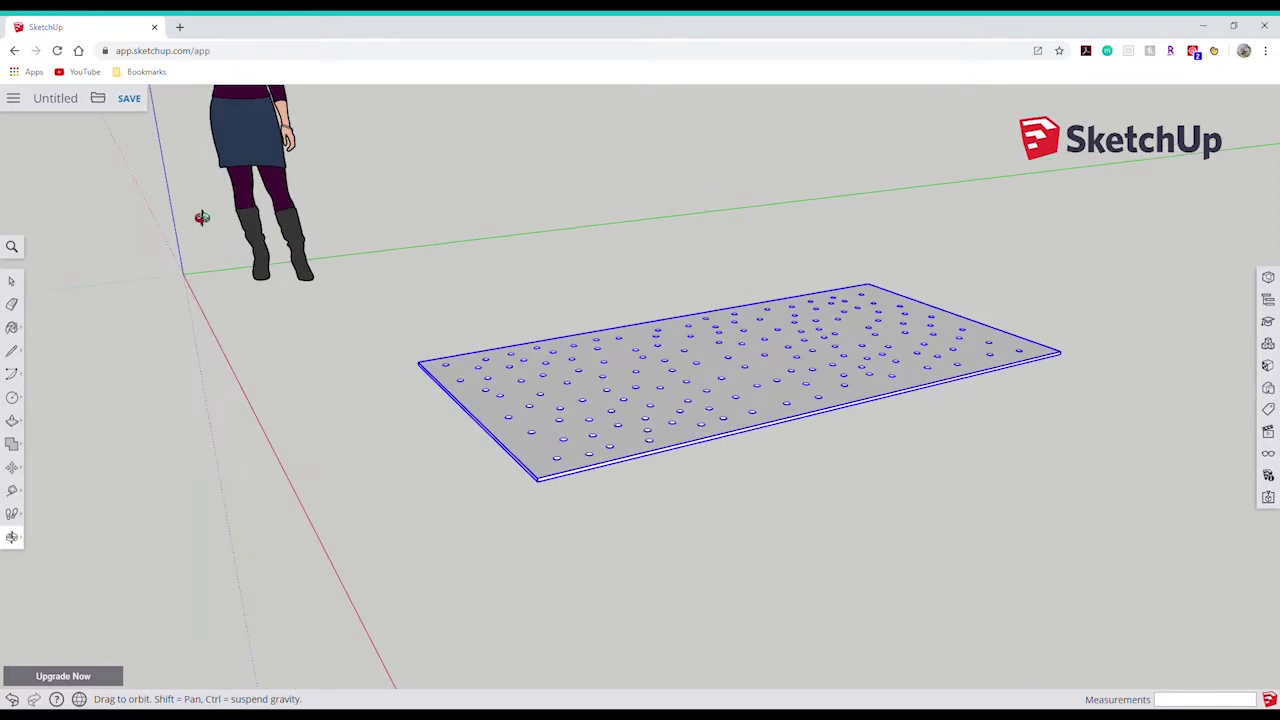
left_click_drag(524, 510, 440, 465)
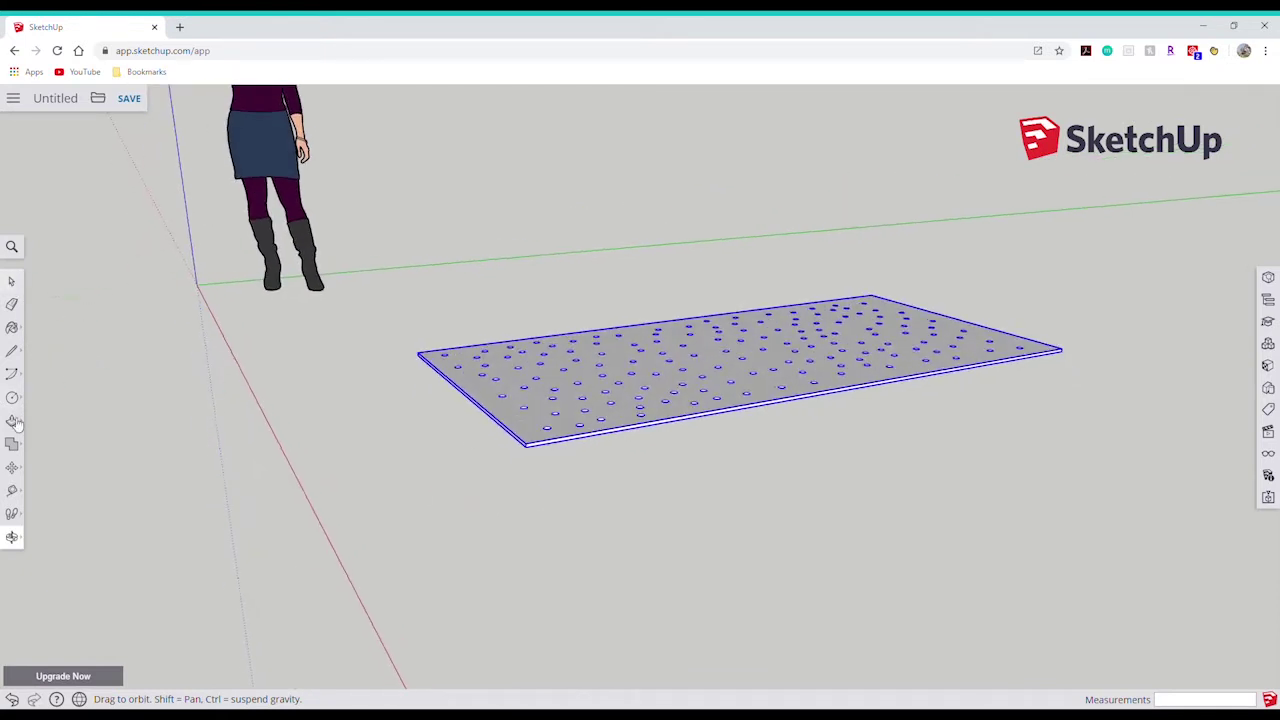
left_click(12, 467)
left_click(48, 470)
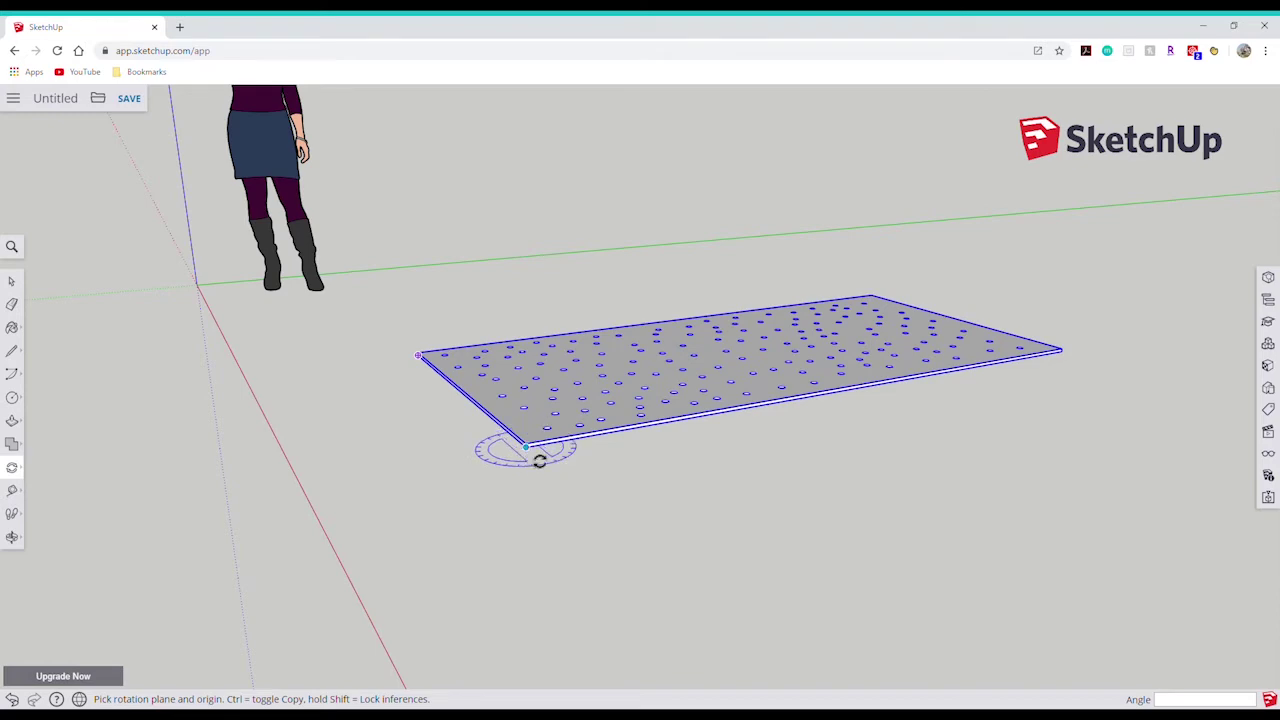
scroll(570, 452, "up", 2)
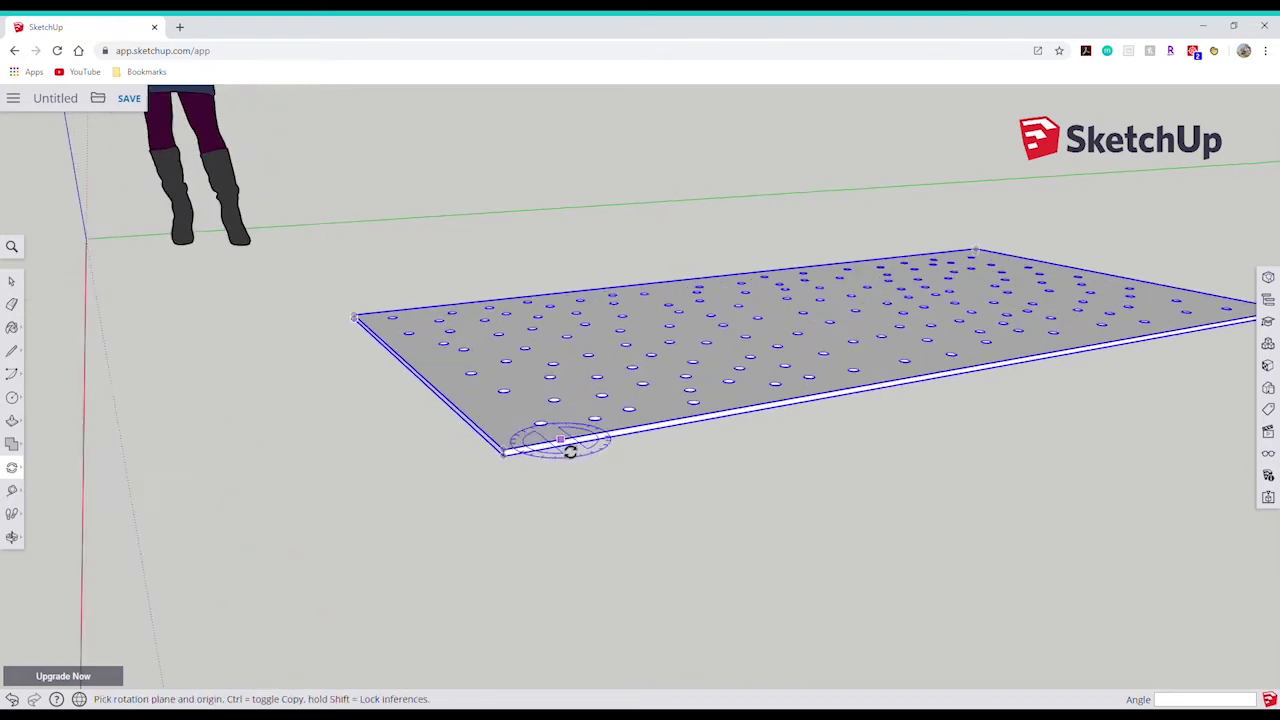
scroll(570, 452, "up", 2)
left_click(457, 449)
left_click(634, 415)
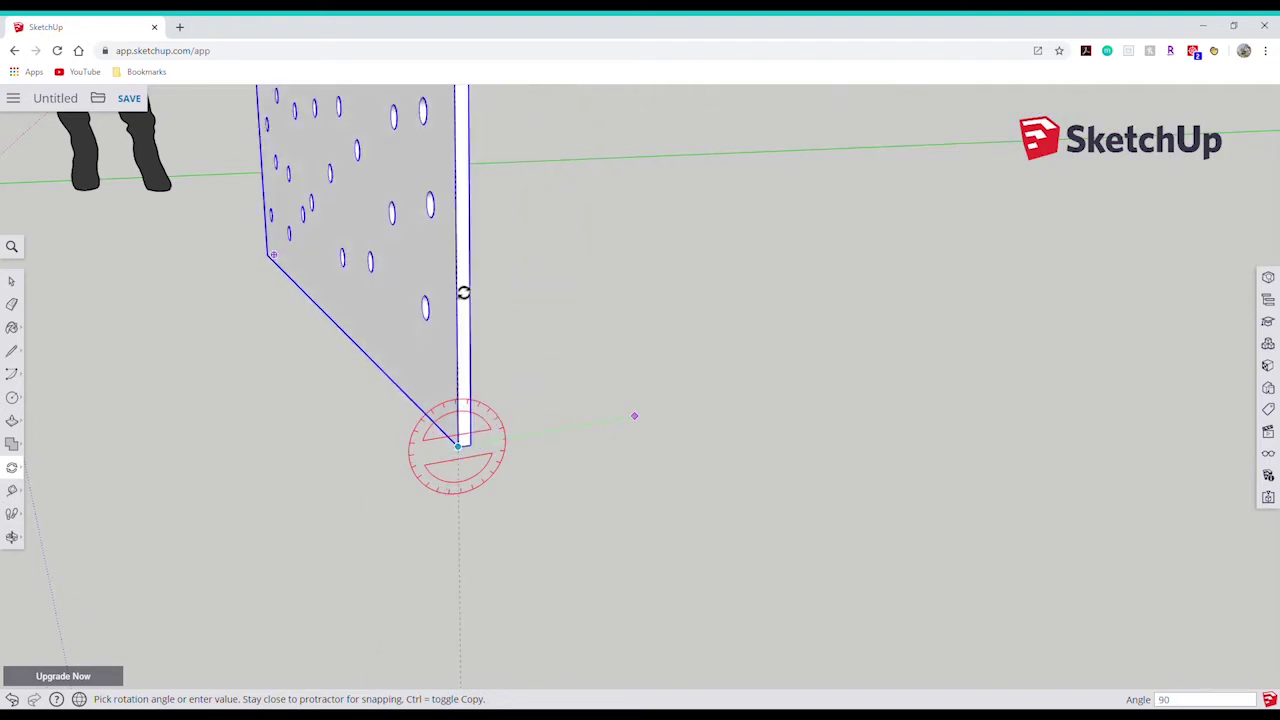
left_click(463, 292)
Examine the upright wall from both sides and move in on its base and the ground beside it.
left_click(12, 537)
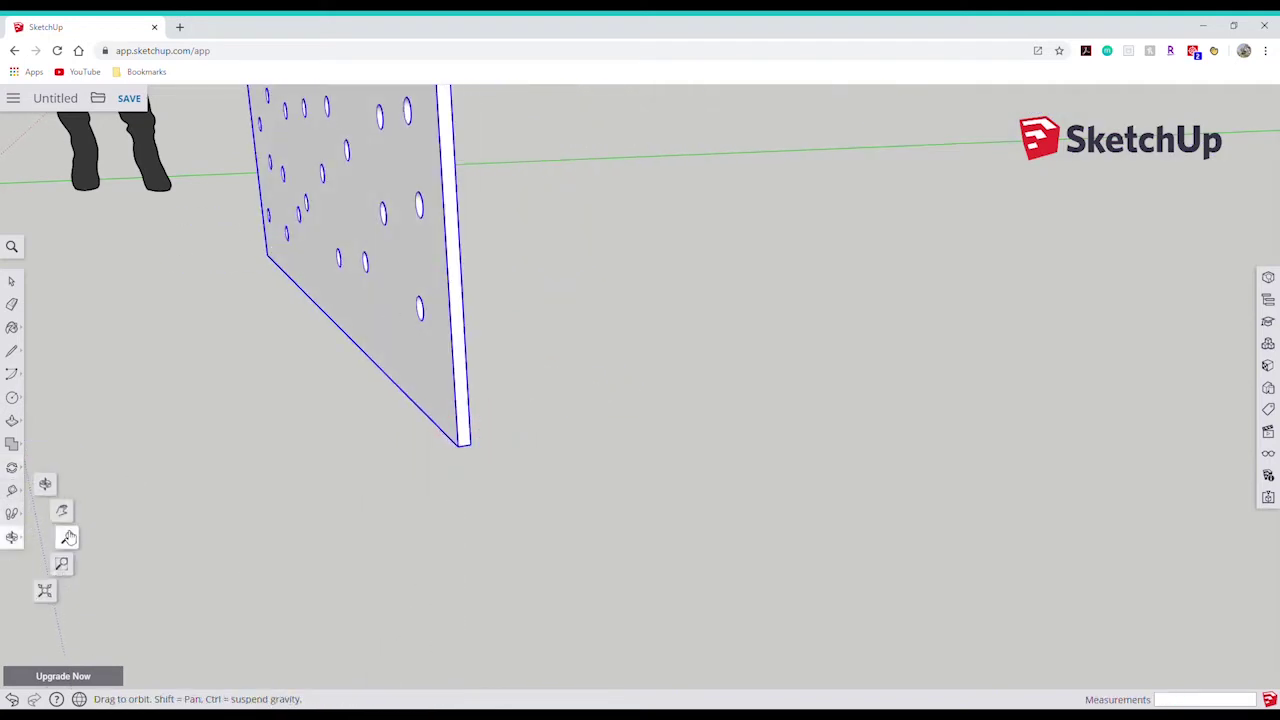
left_click(68, 537)
scroll(460, 349, "down", 10)
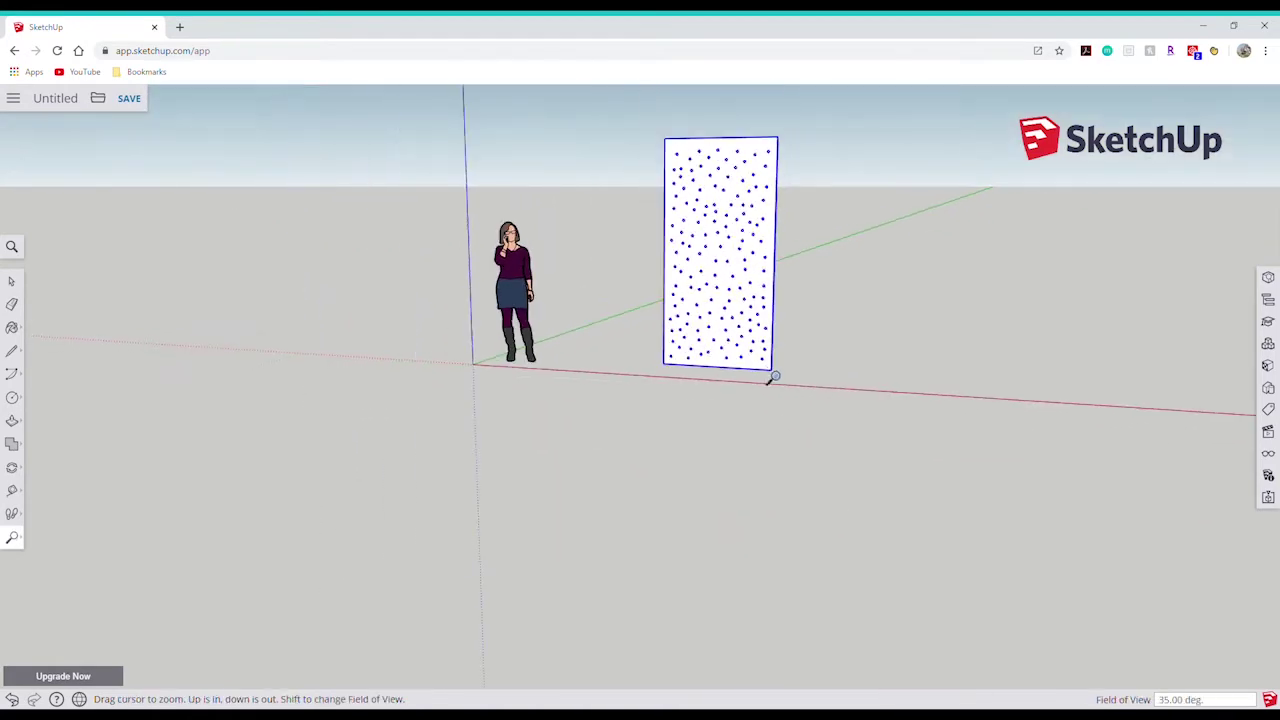
left_click(13, 540)
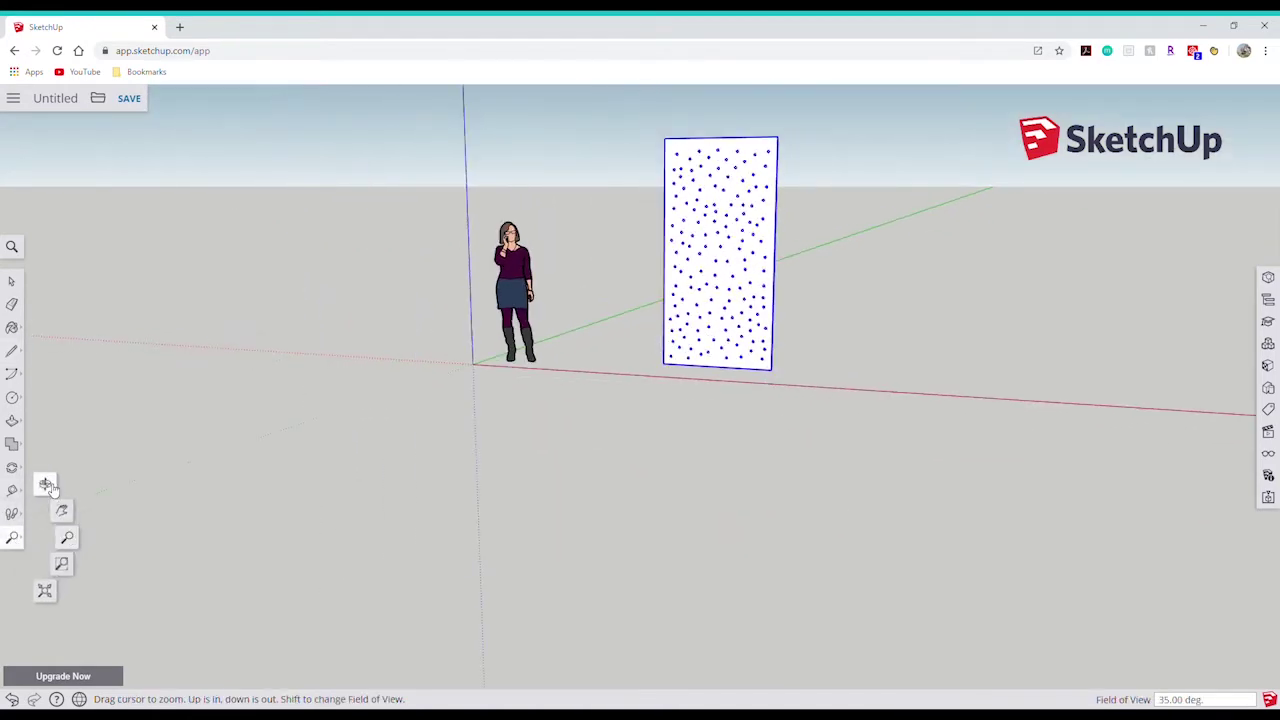
left_click(47, 484)
left_click_drag(640, 390, 736, 404)
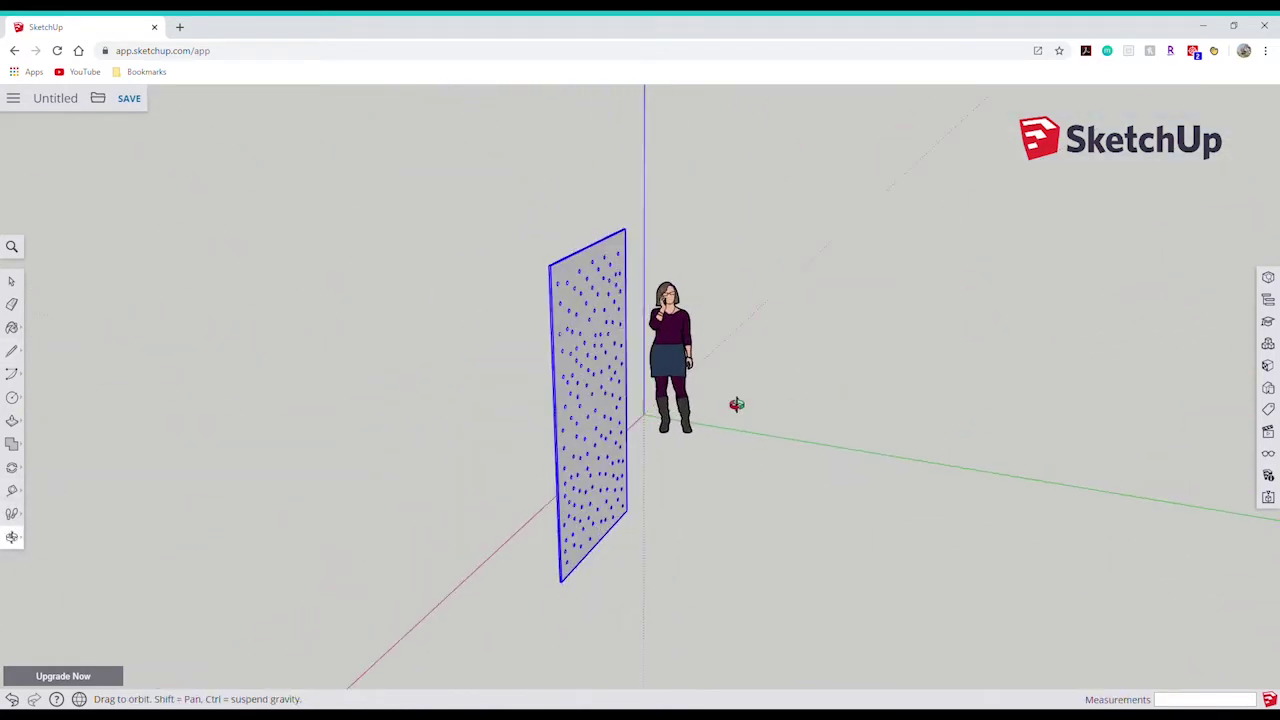
left_click(12, 282)
scroll(604, 420, "up", 3)
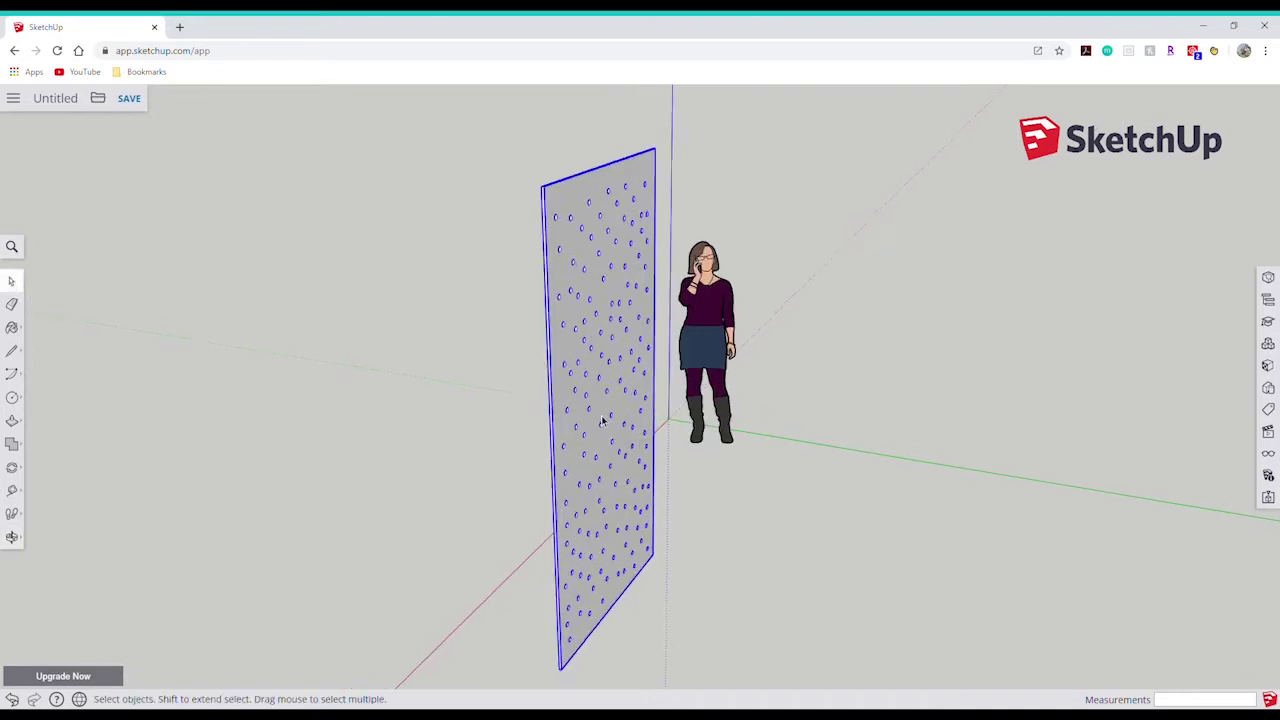
left_click(12, 540)
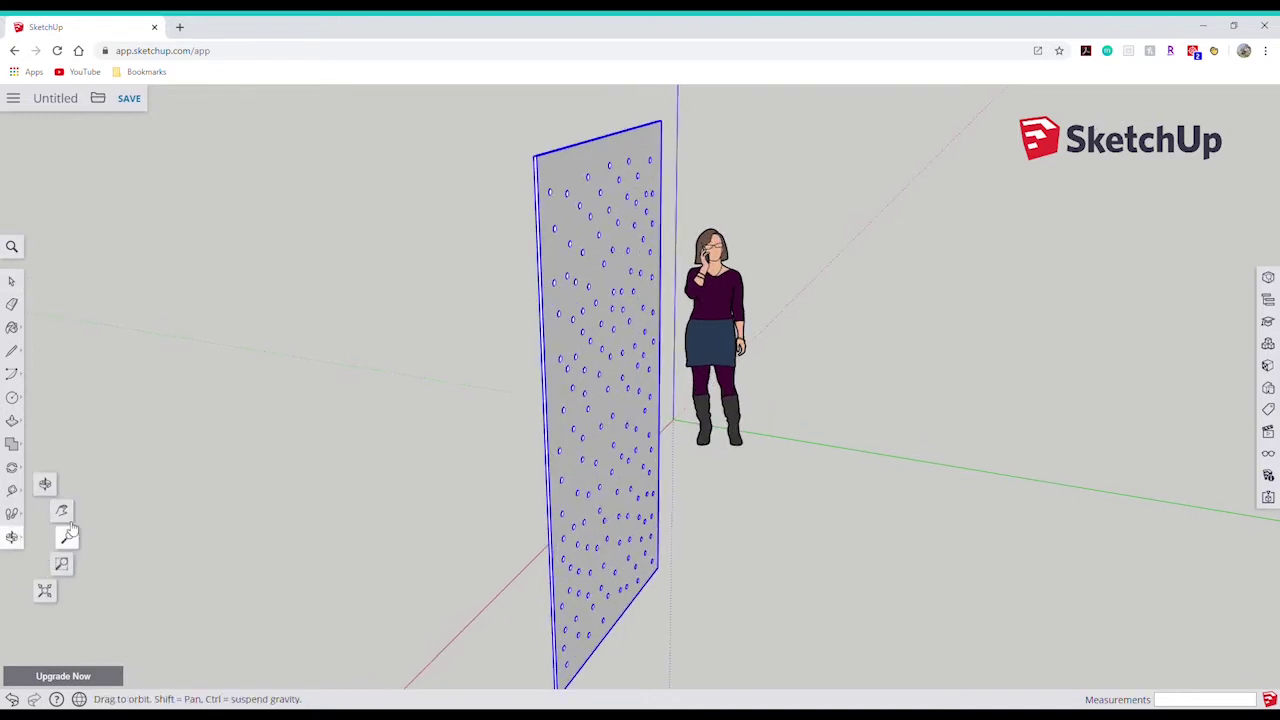
left_click(47, 512)
left_click_drag(645, 610, 506, 409)
scroll(497, 462, "up", 2)
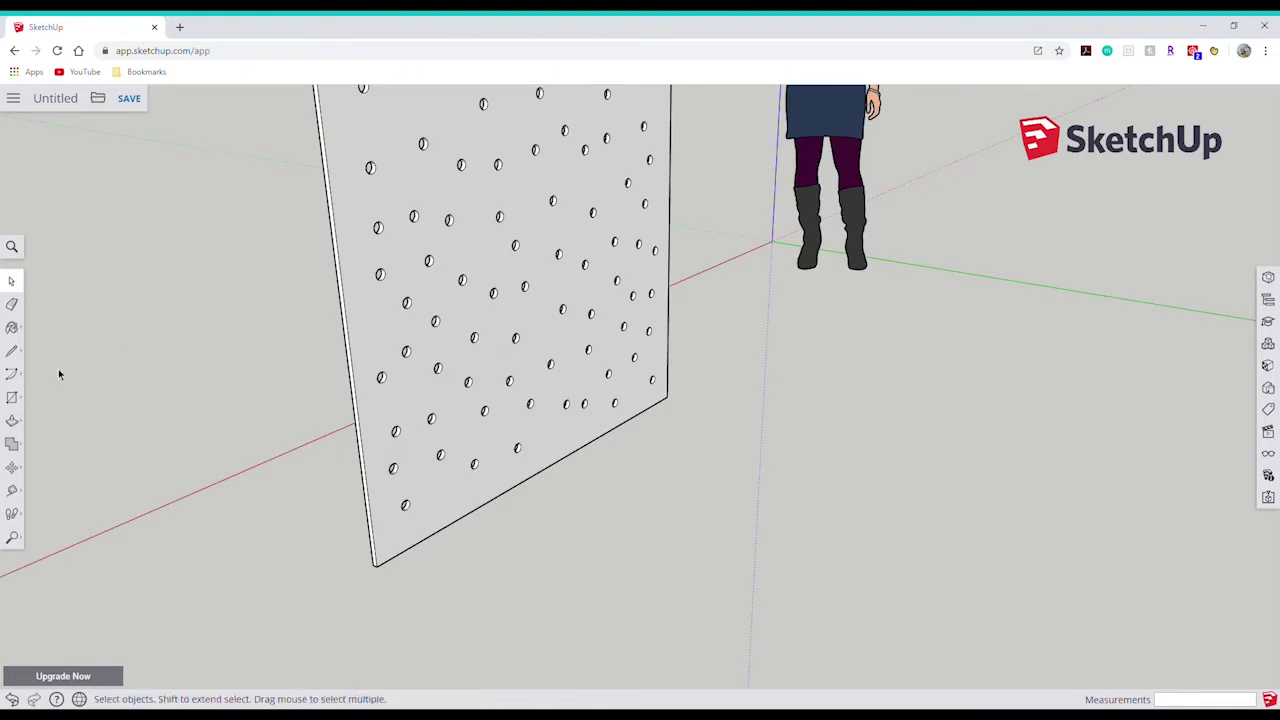
Draw a 4' by 4" rectangle on the ground alongside the base of the wall.
left_click(10, 402)
left_click(460, 590)
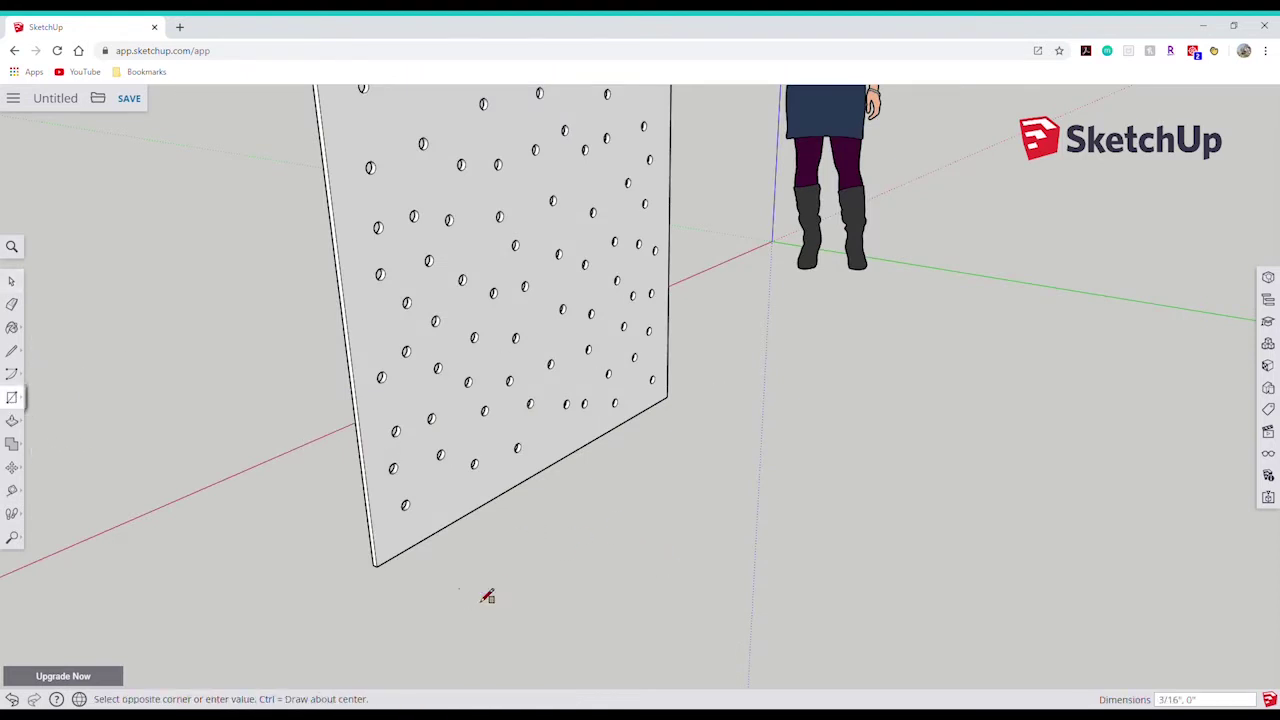
left_click(839, 455)
key("Return")
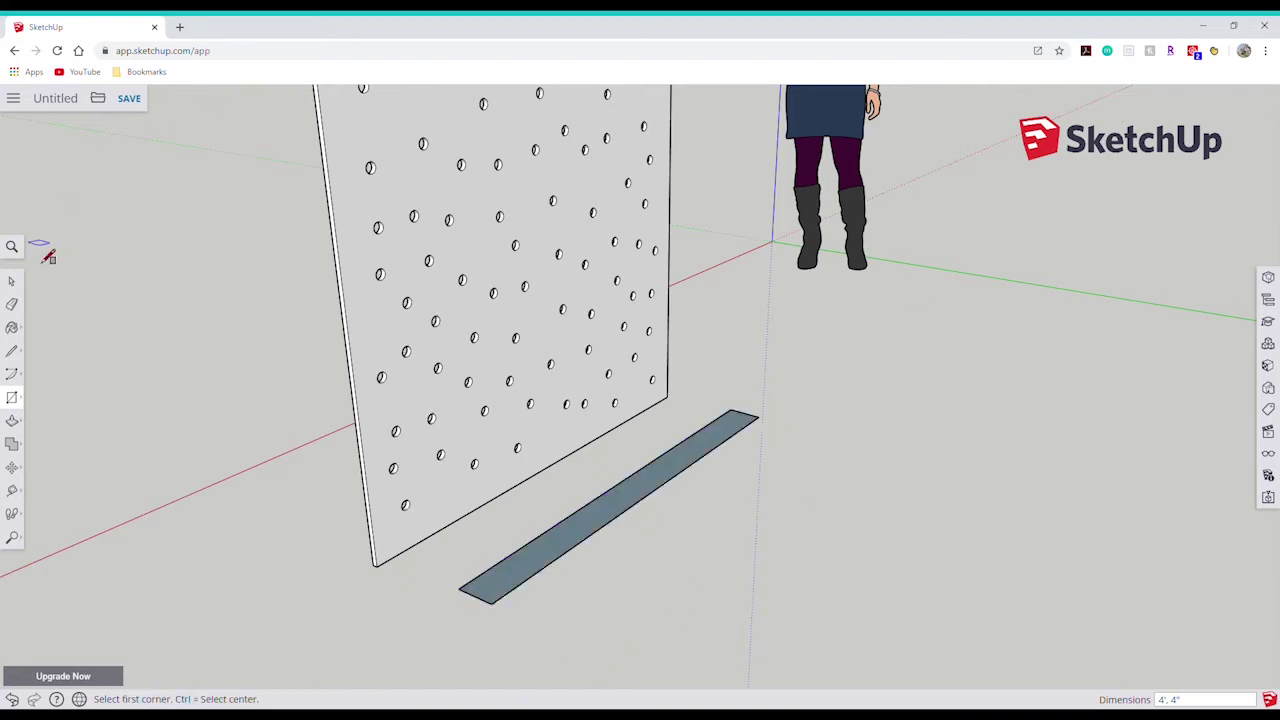
Push/Pull the narrow ground rectangle upward into a low beam.
left_click(12, 420)
left_click_drag(580, 545, 592, 506)
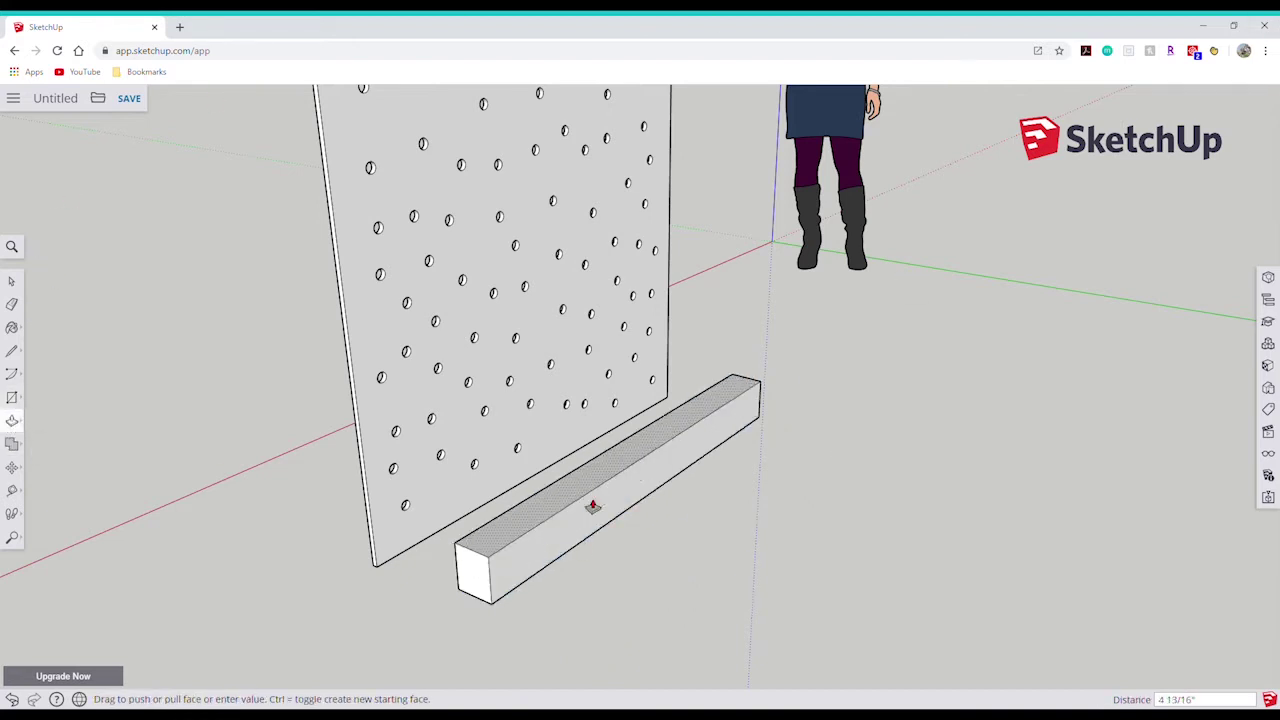
left_click(592, 510)
Make the beam lying beside the wall a component named "2 X 4 (4 Foot Length)".
left_click(12, 537)
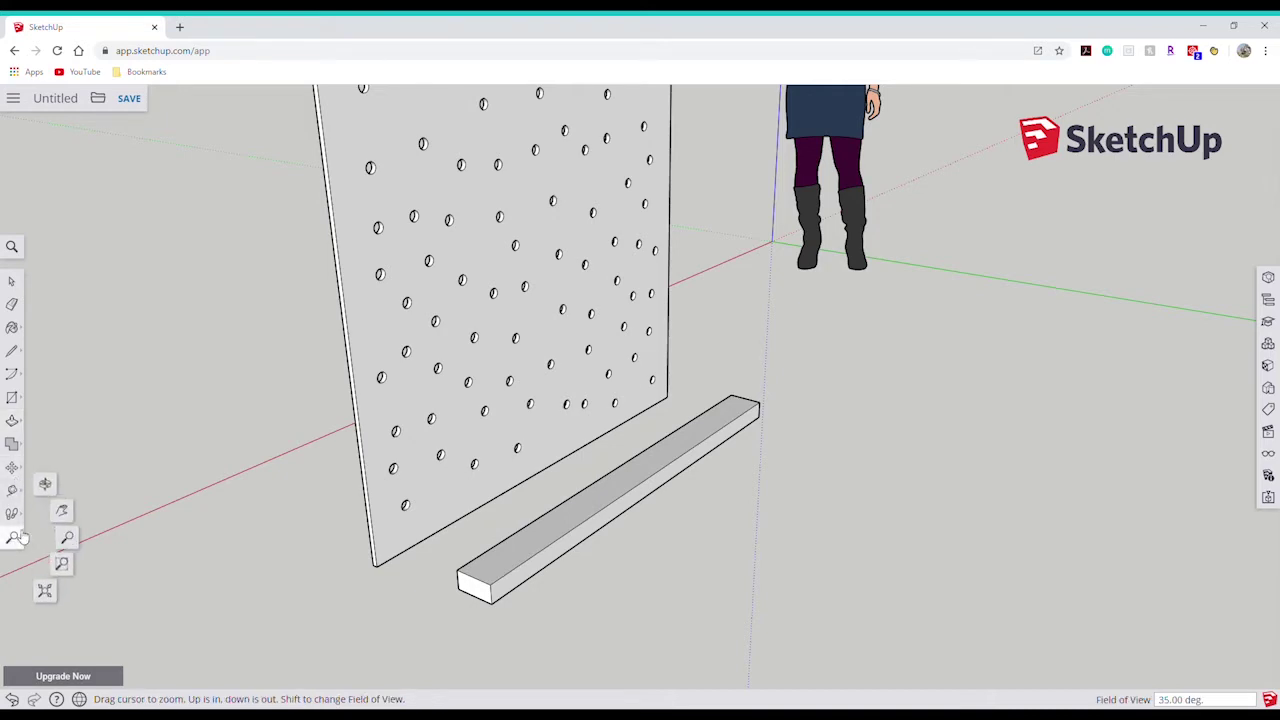
left_click(50, 508)
left_click(12, 540)
left_click(51, 494)
left_click_drag(51, 494, 294, 529)
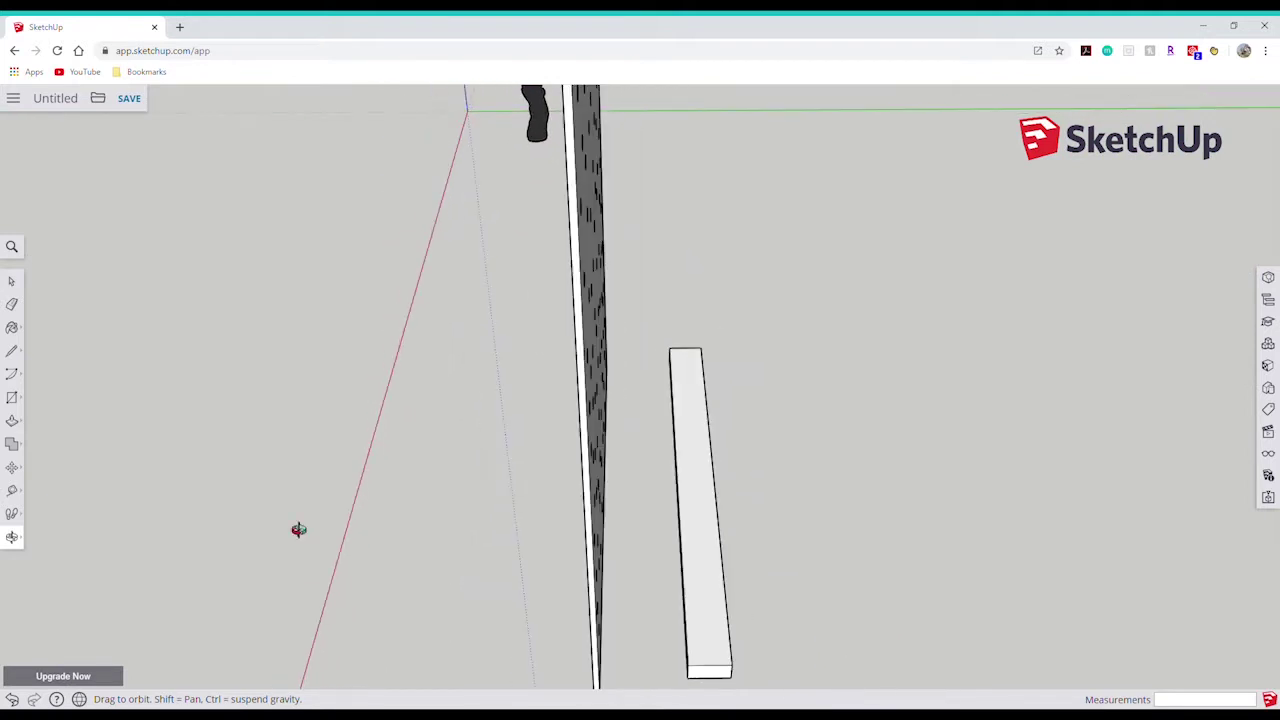
left_click(12, 281)
left_click_drag(646, 294, 723, 527)
right_click(706, 300)
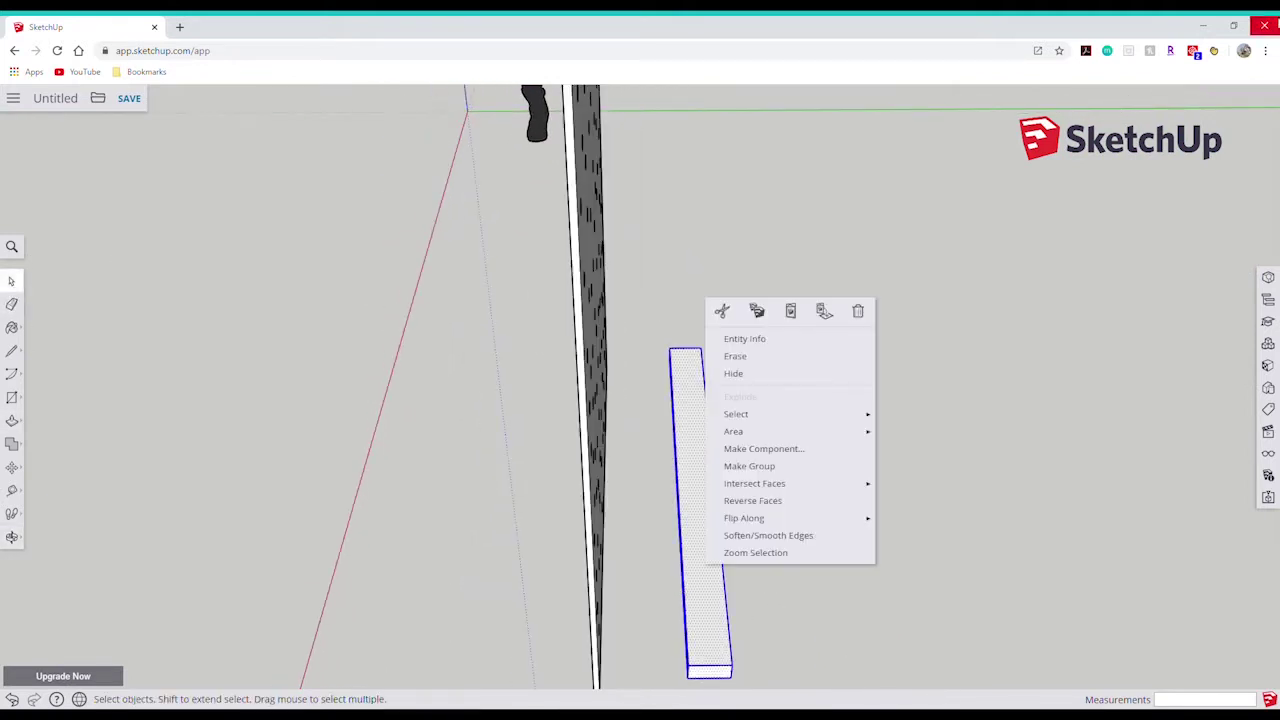
left_click(758, 449)
key("BackSpace")
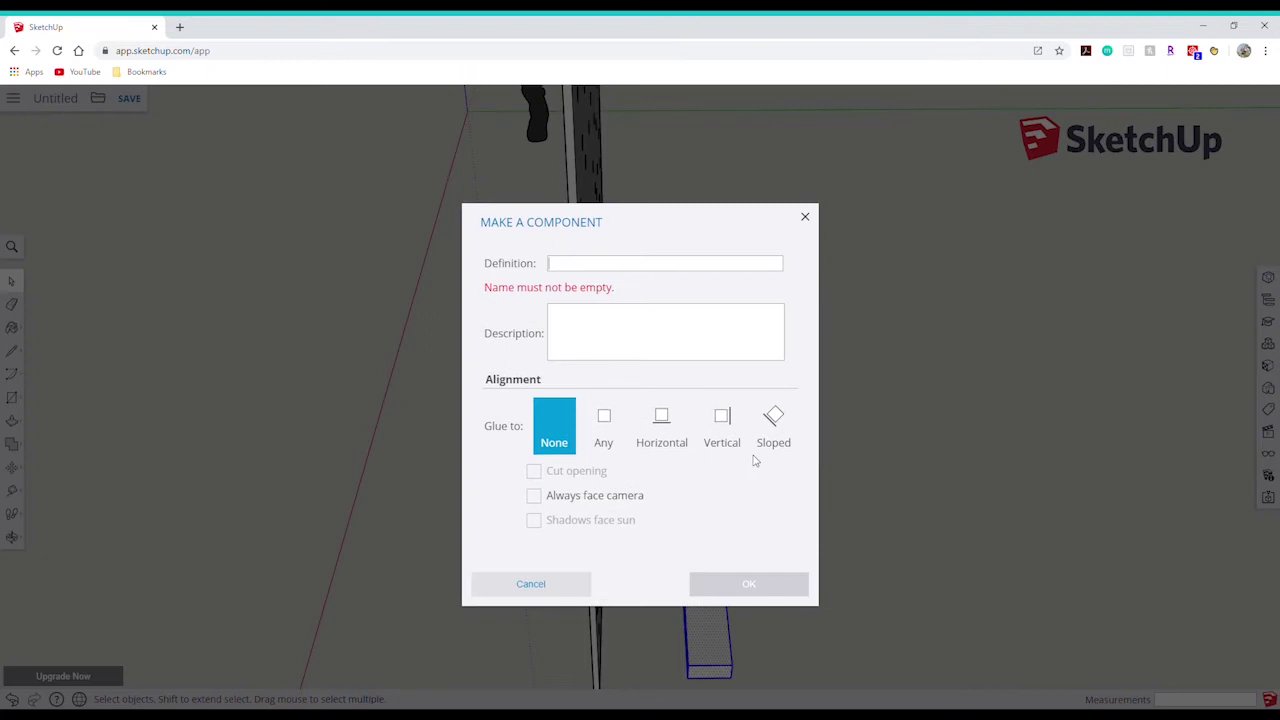
type("2 x 4")
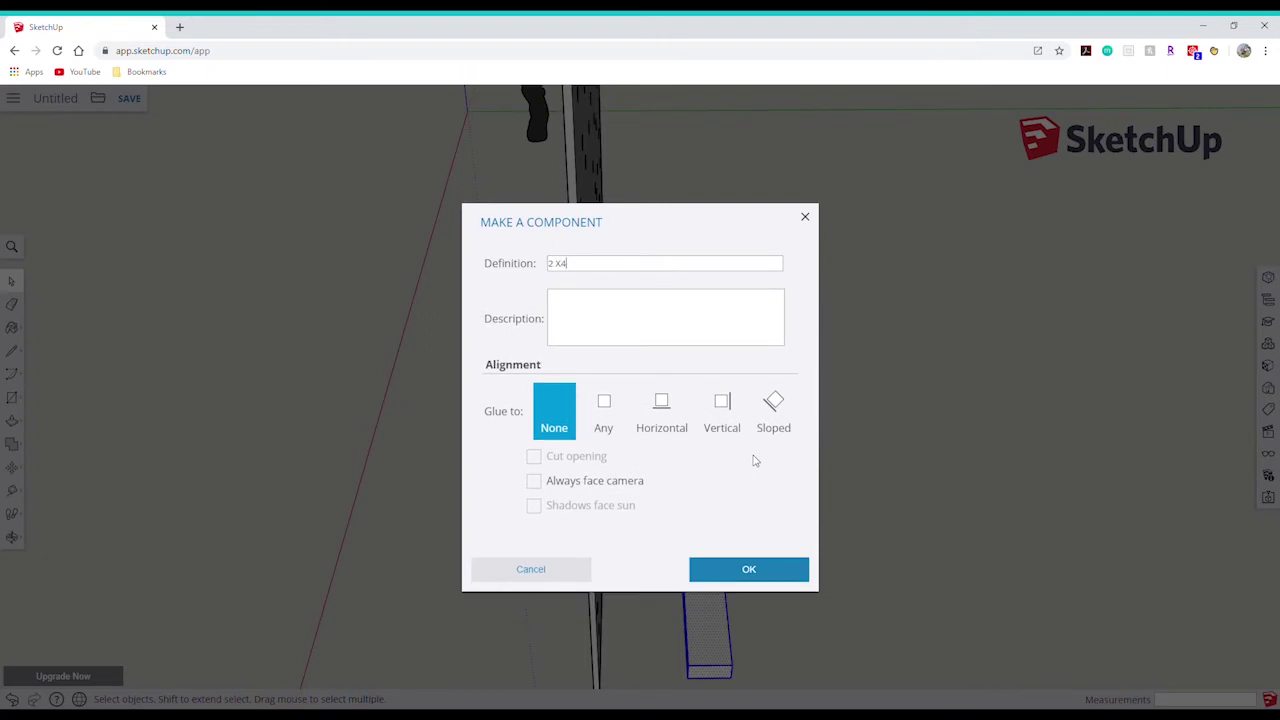
key("BackSpace")
type("4 (4 Foot Length")
left_click(736, 566)
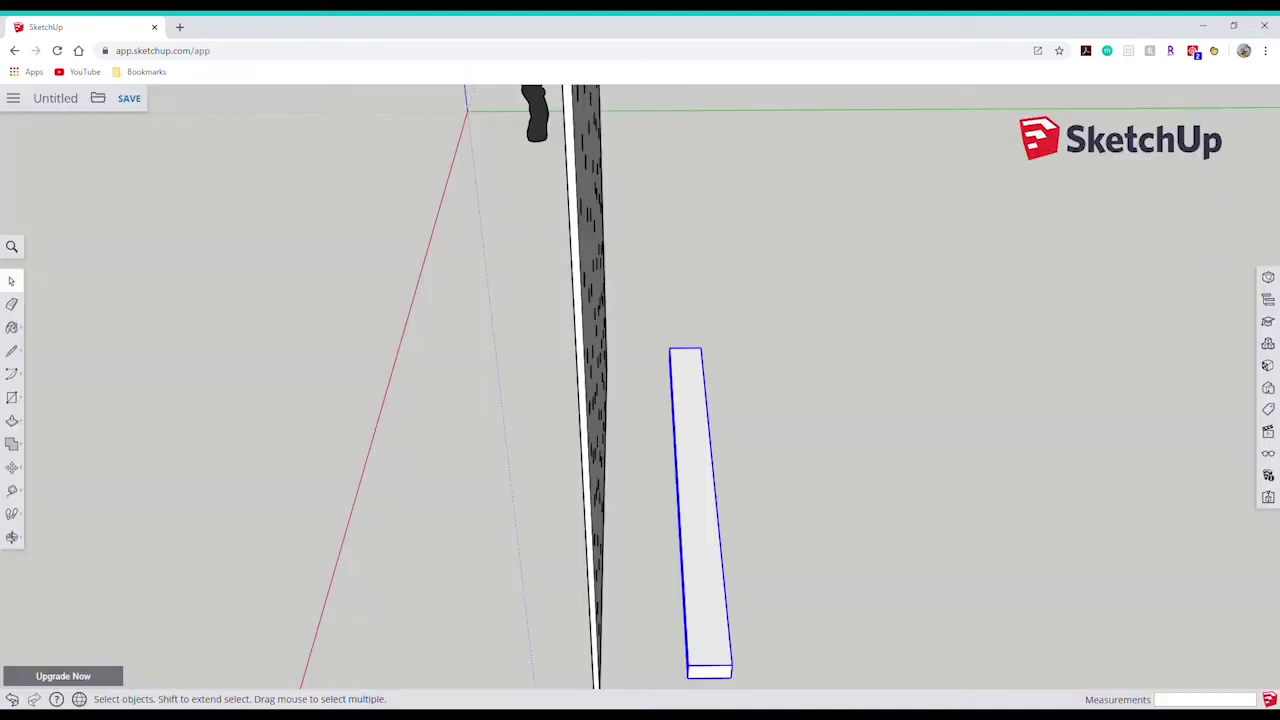
left_click(852, 448)
Move the 4-foot beam by its near bottom corner so it lies flush against the base of the wall.
left_click(12, 537)
left_click_drag(620, 550, 494, 443)
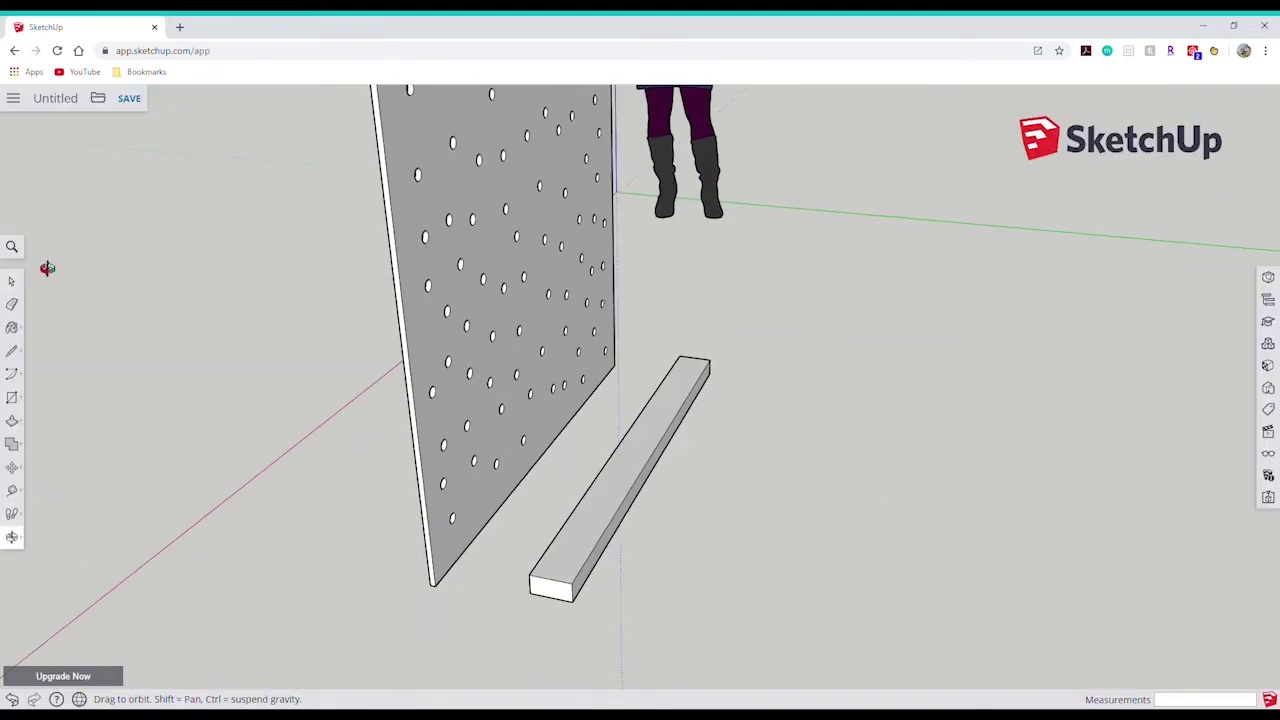
left_click(12, 470)
left_click(543, 605)
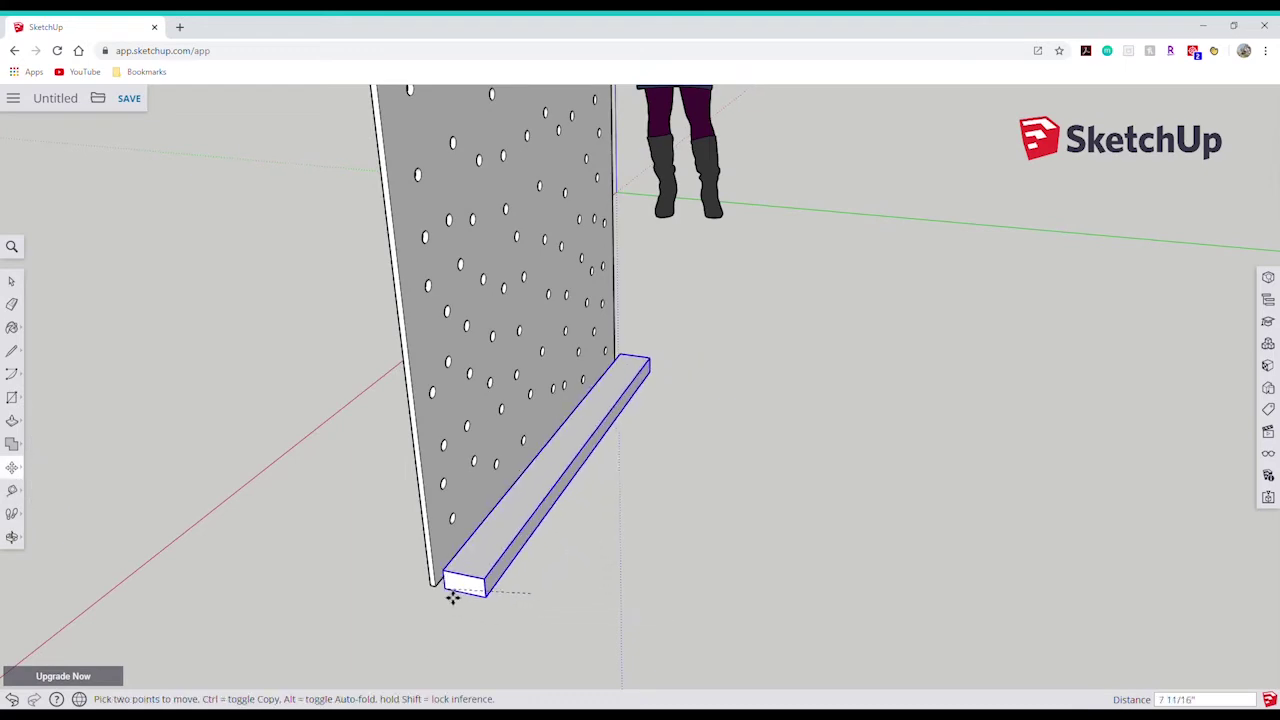
left_click(446, 595)
Draw a 4" by 8' rectangle on the open ground beside the wall, running away from it.
left_click(12, 537)
left_click_drag(430, 570, 602, 474)
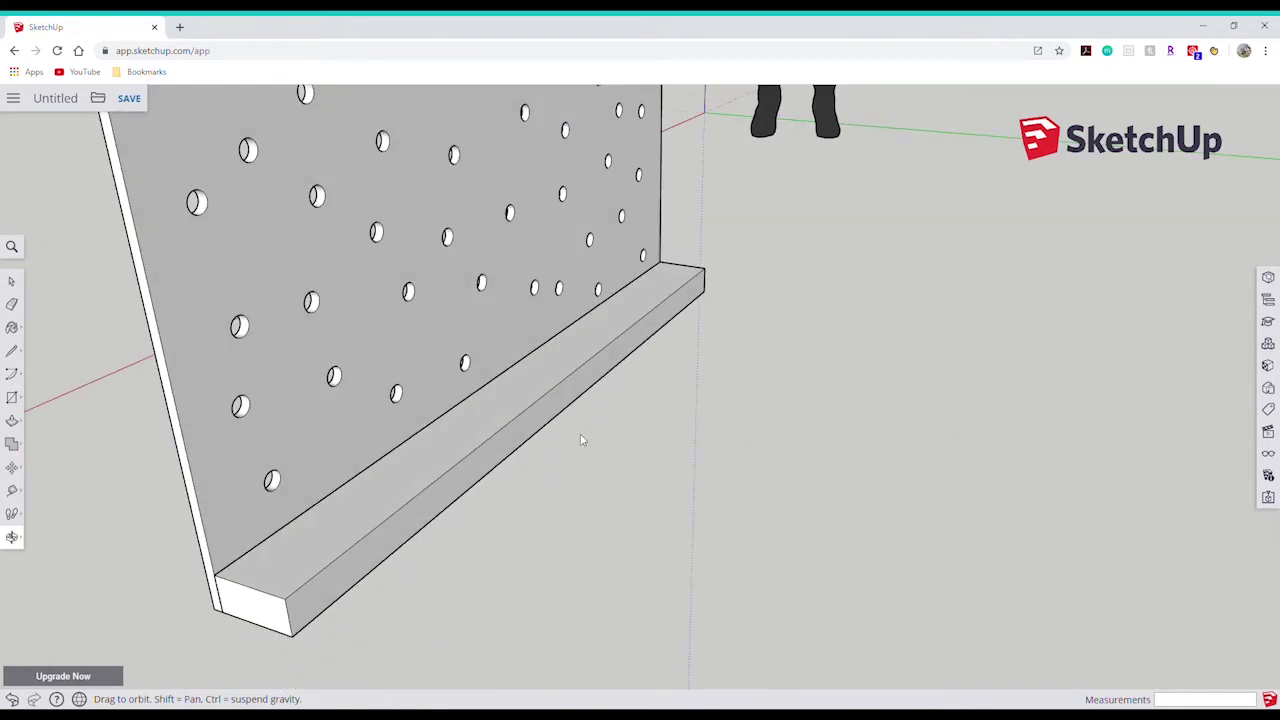
left_click(16, 540)
left_click(54, 539)
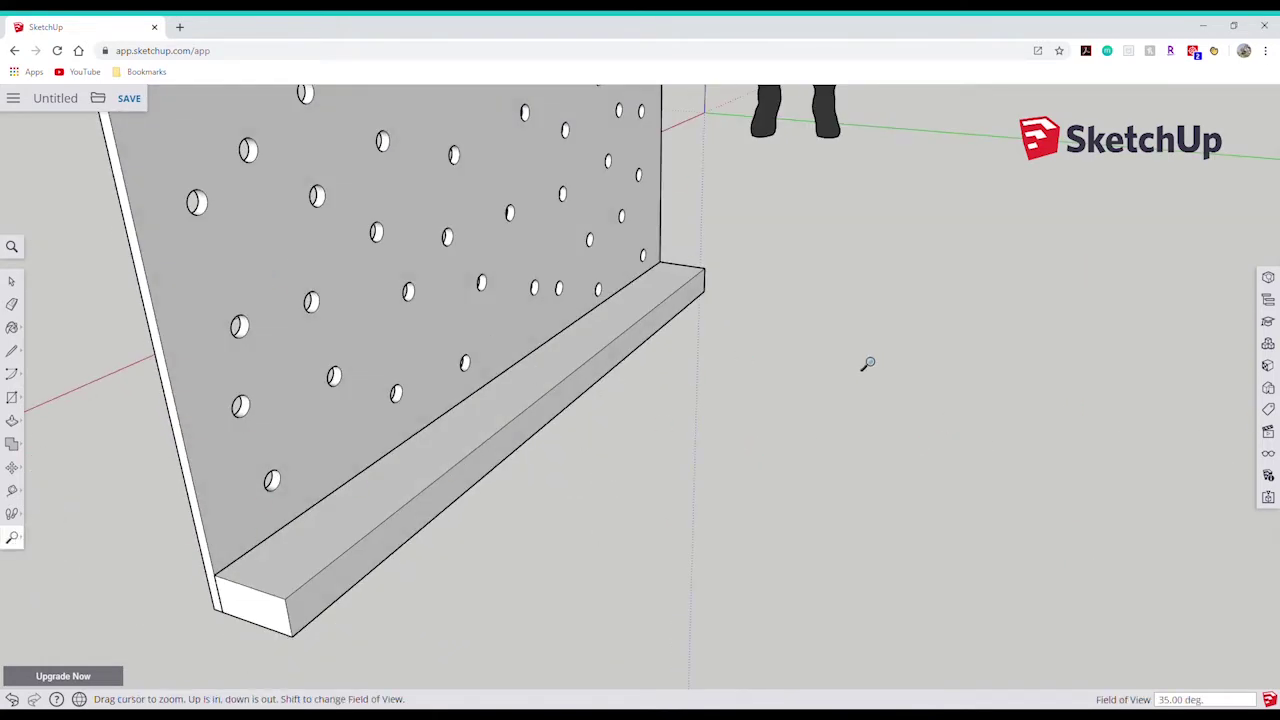
left_click_drag(869, 363, 697, 394)
middle_click_drag(697, 394, 780, 590)
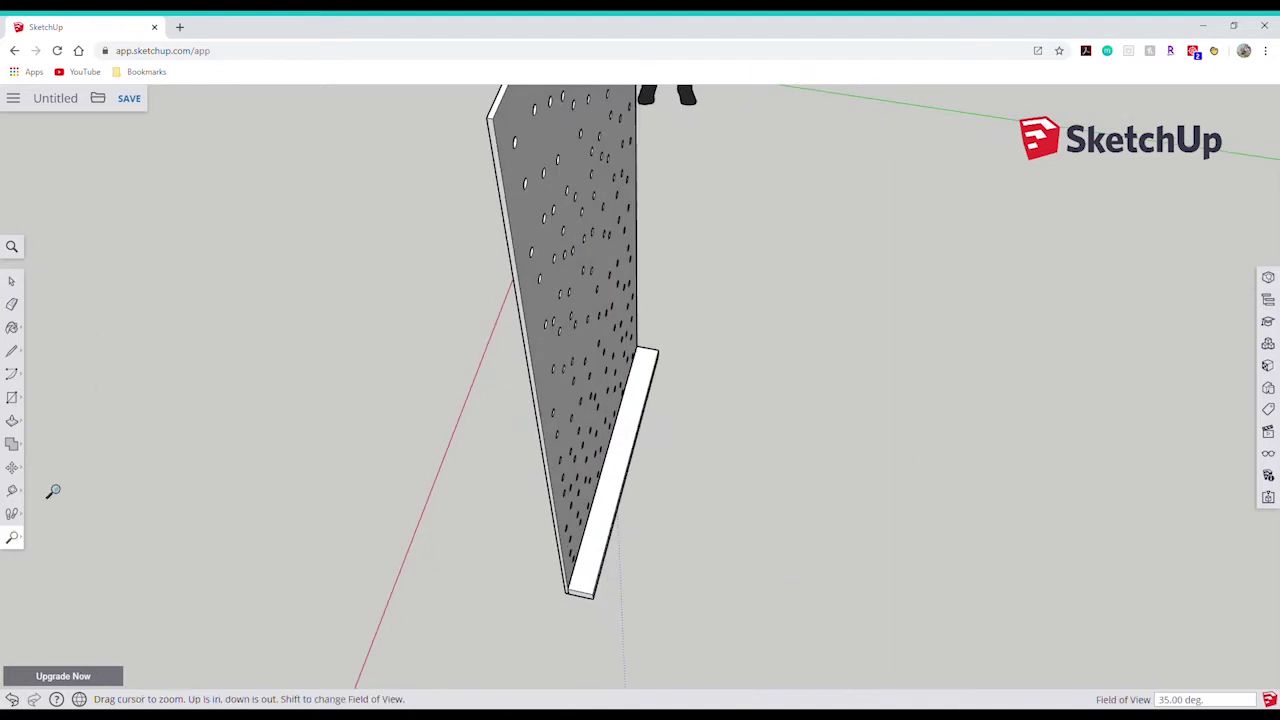
left_click(12, 397)
left_click(719, 393)
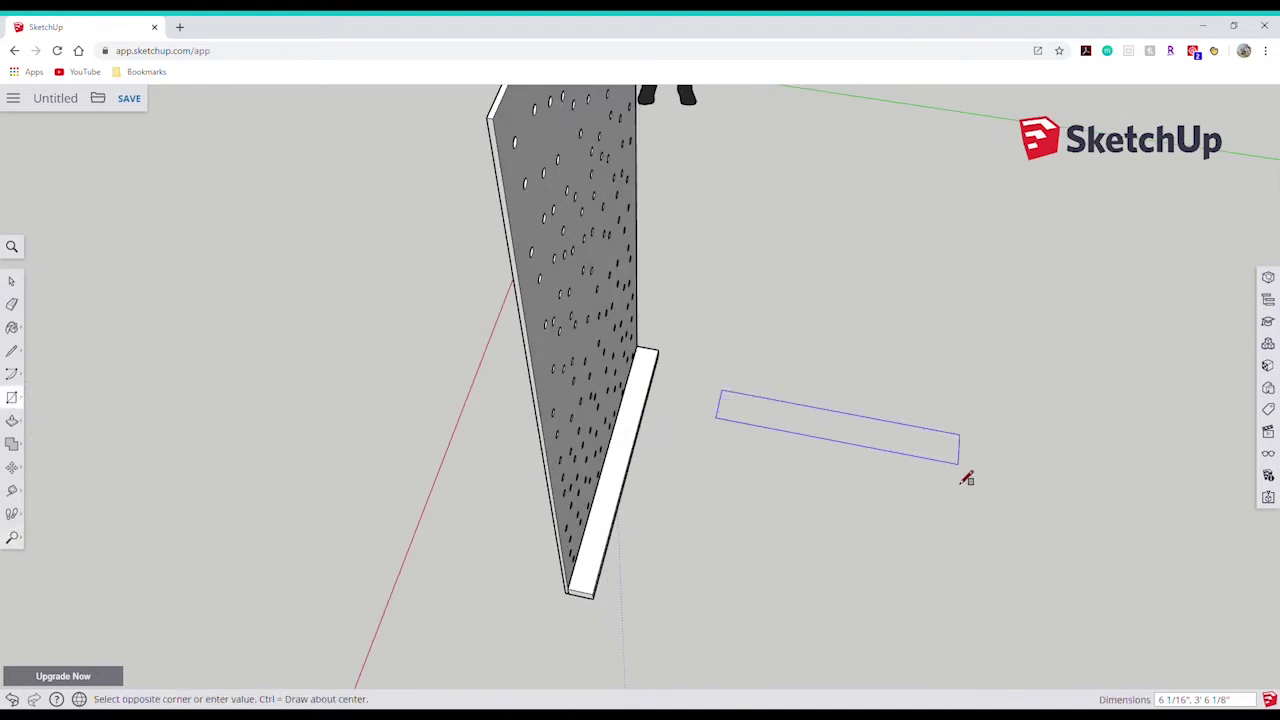
type("8")
key("BackSpace")
type("4\", 8")
key("Return")
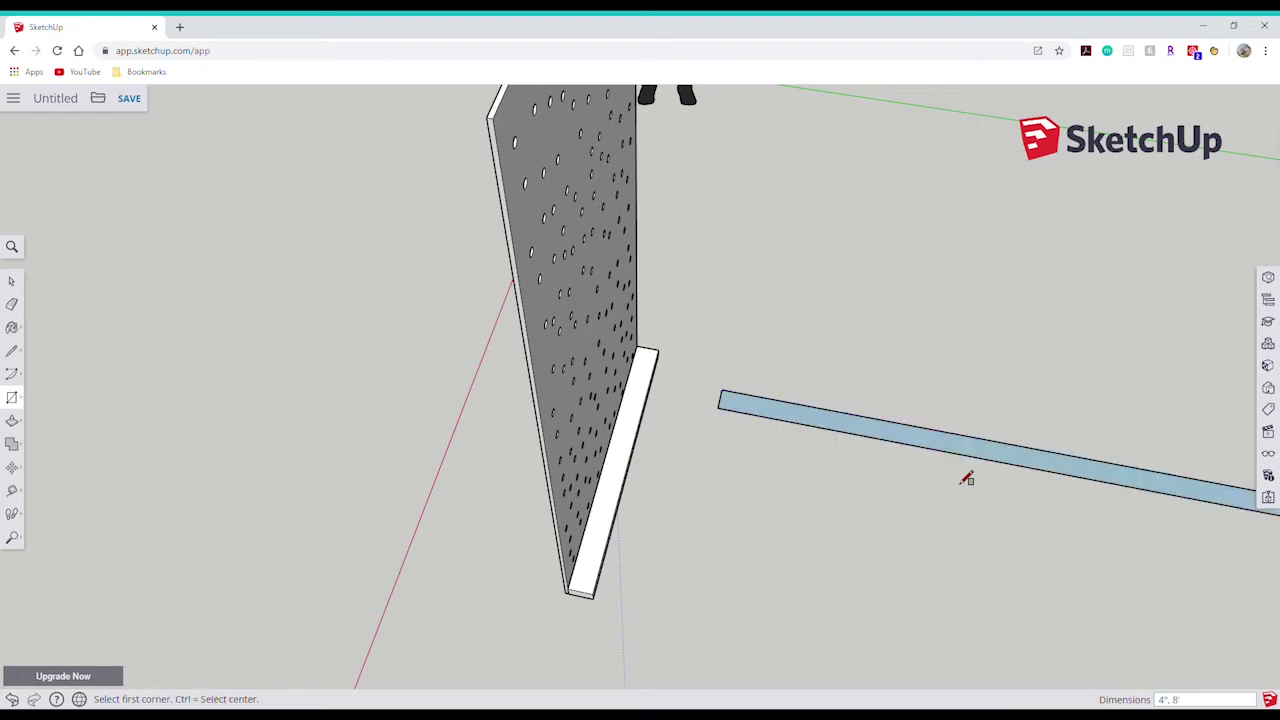
Push/Pull the 4" by 8' rectangle upward into a thin beam.
left_click(7, 543)
left_click(62, 509)
left_click_drag(1266, 523, 969, 415)
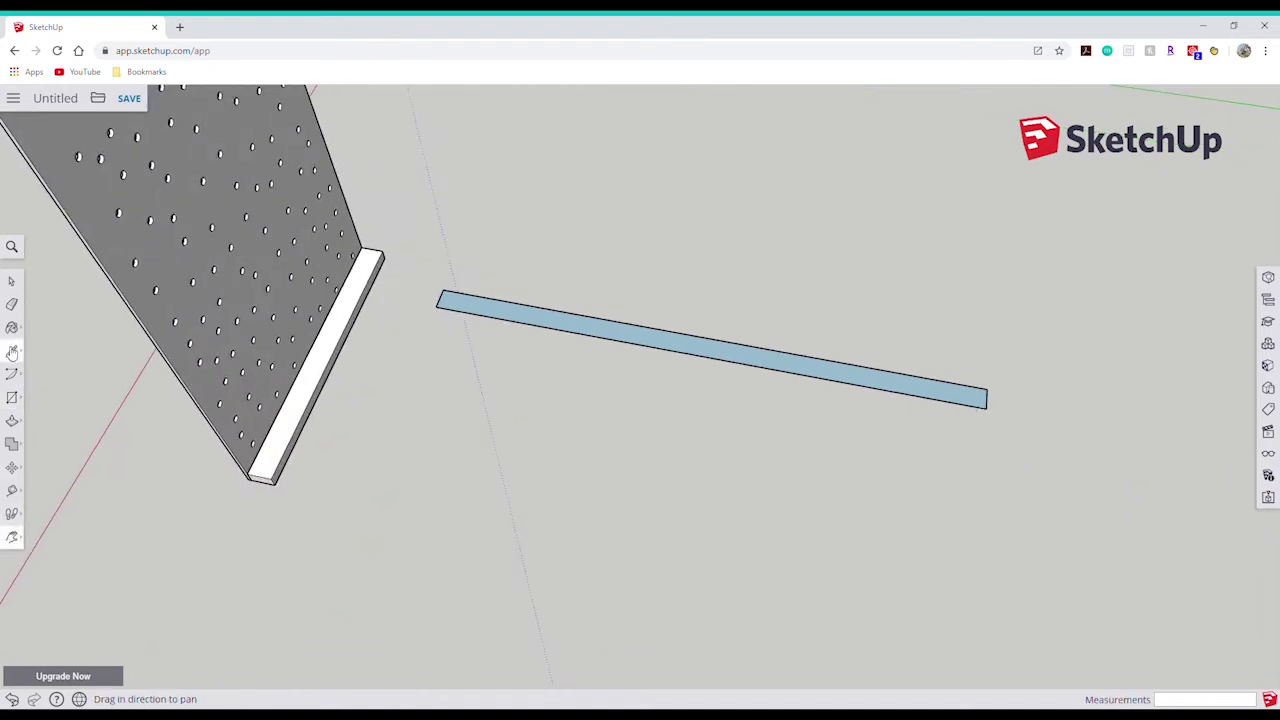
left_click(12, 420)
left_click(534, 317)
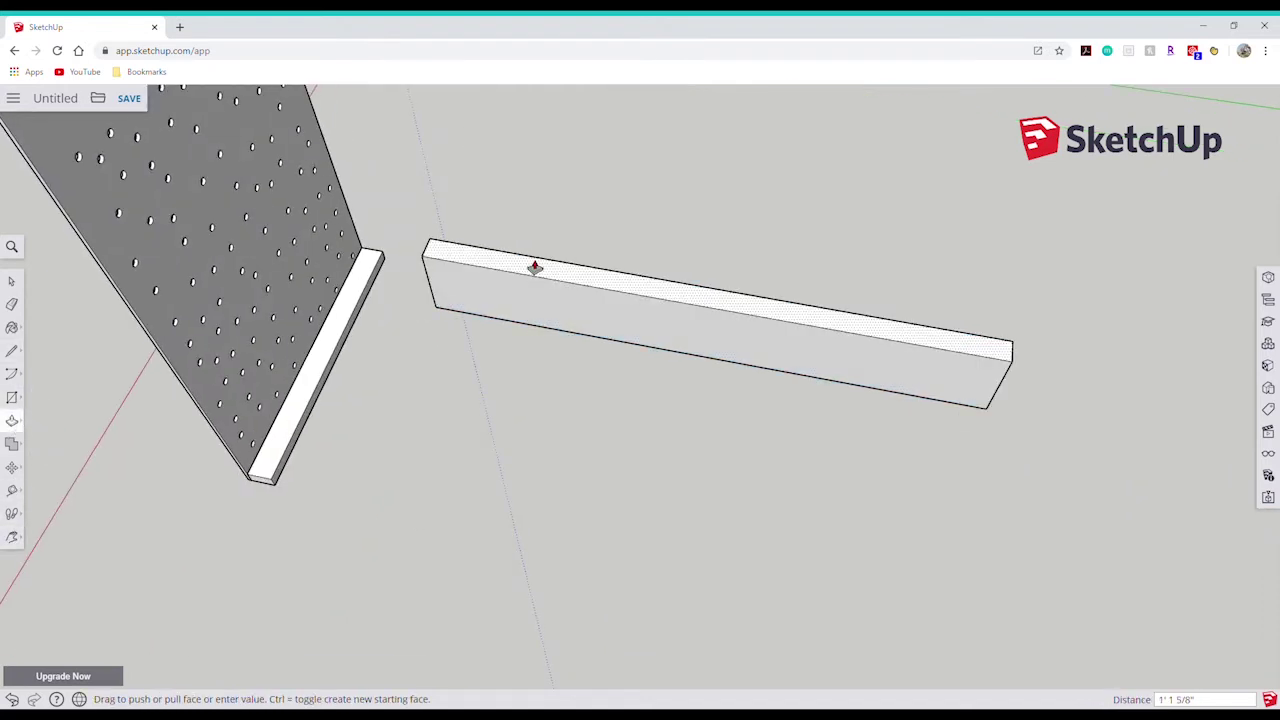
key("Return")
Make the new long beam a component named "2 X 4 (8 foot length)".
left_click(12, 283)
left_click_drag(423, 251, 1070, 438)
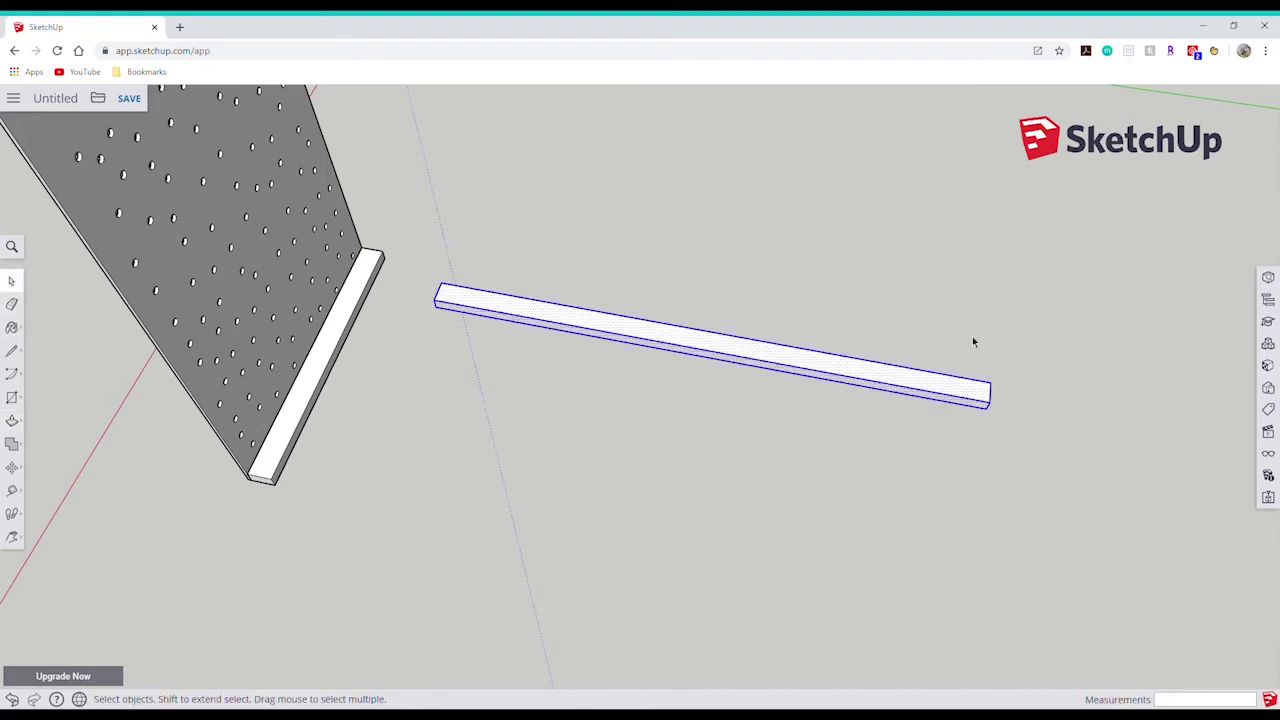
right_click(548, 326)
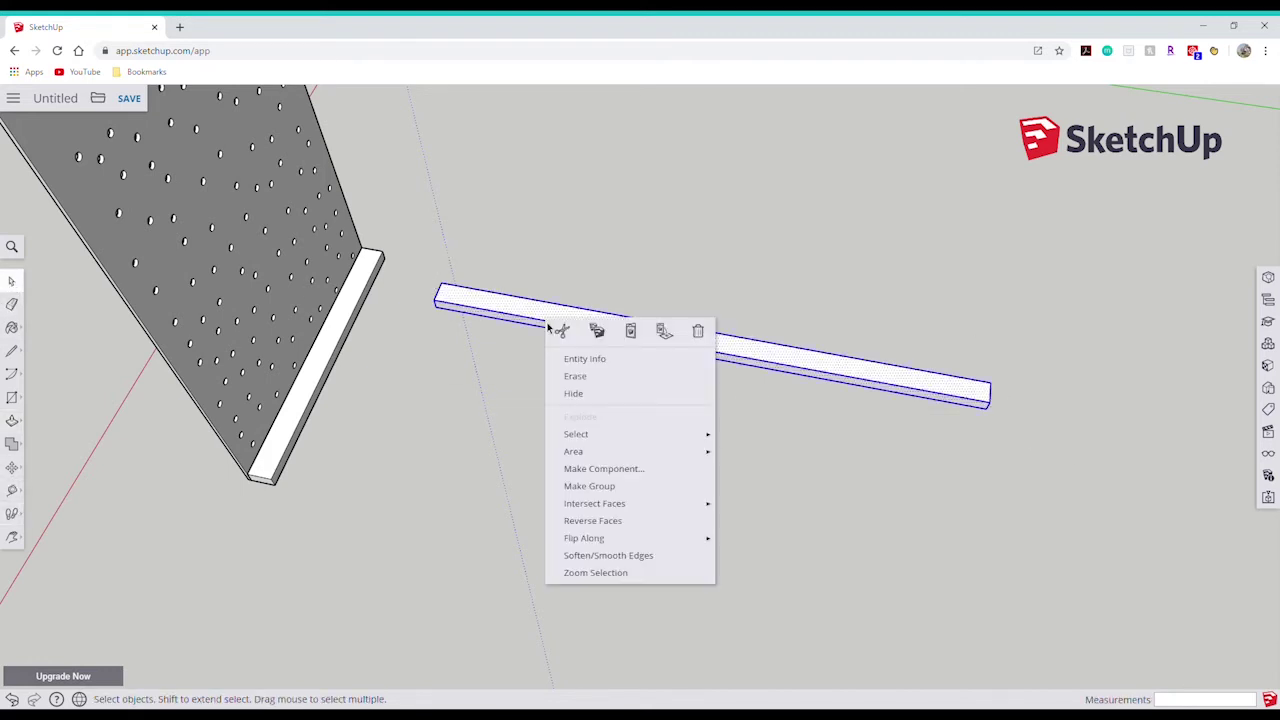
left_click(600, 469)
type("2 x 4 (8 foot length")
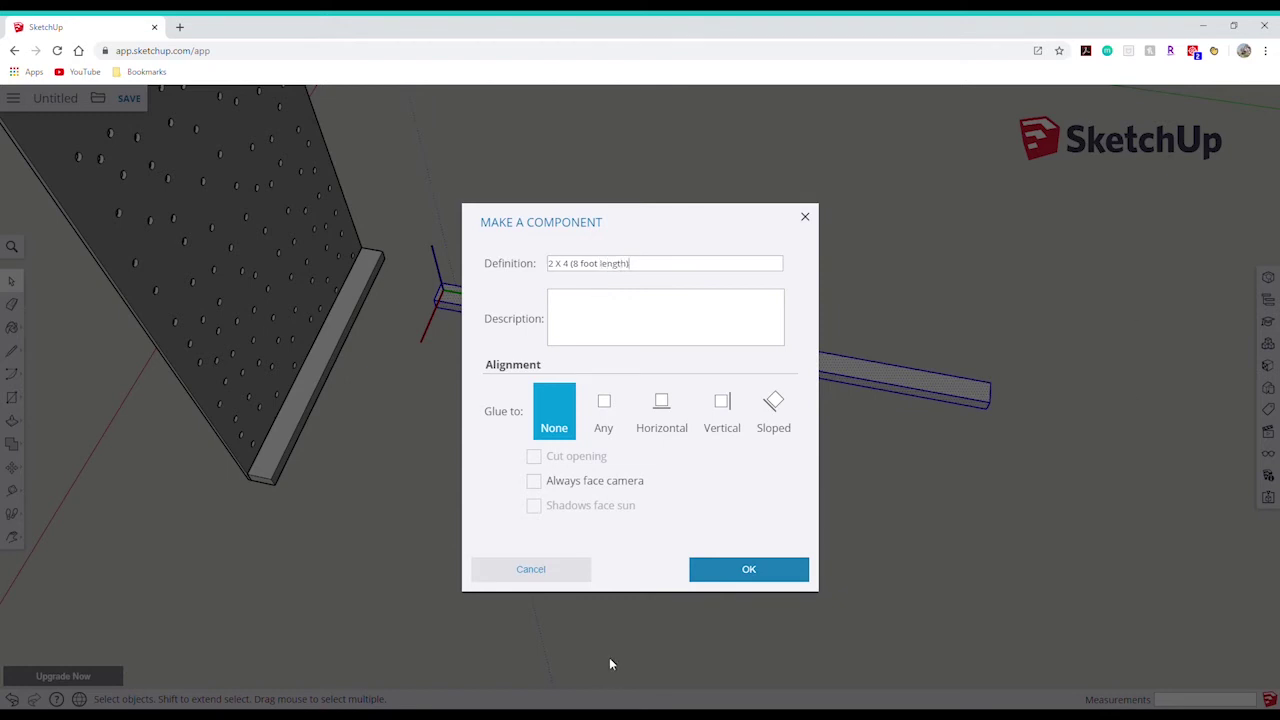
key("Return")
Rotate the 8-foot beam 90 degrees about its end farthest from the wall so it stands upright.
left_click(12, 467)
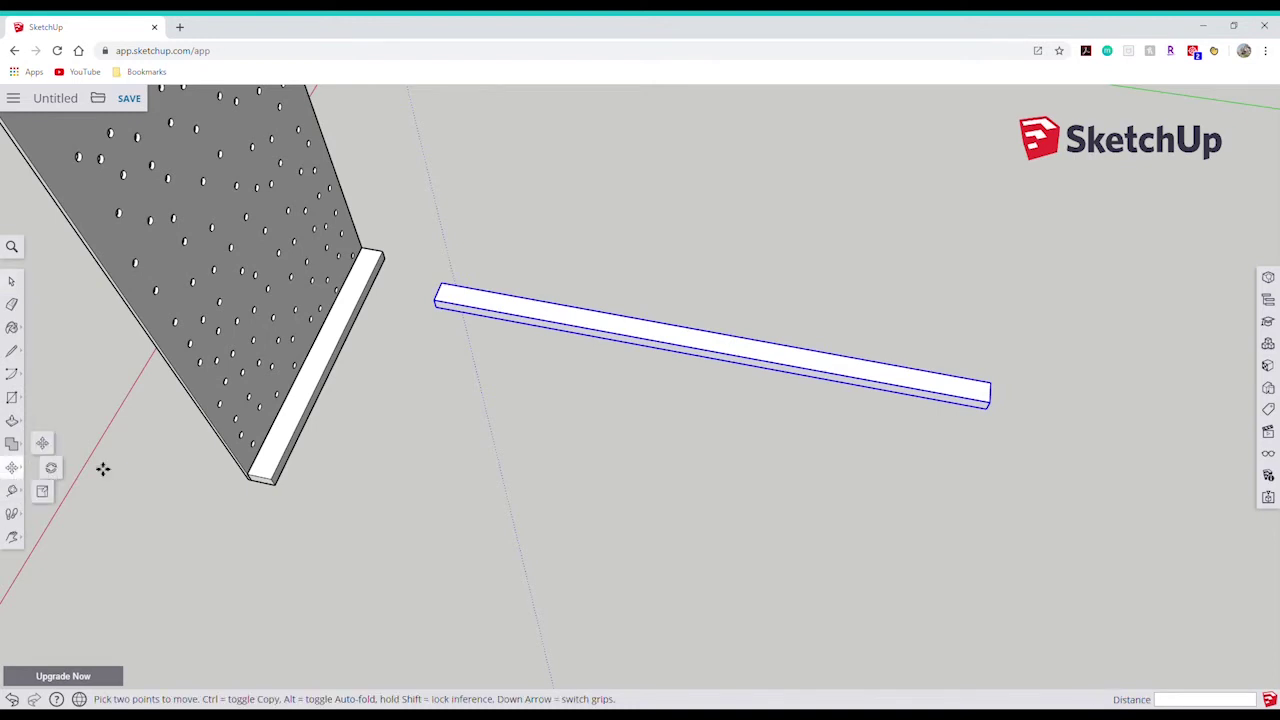
left_click(14, 537)
left_click_drag(425, 371, 323, 383)
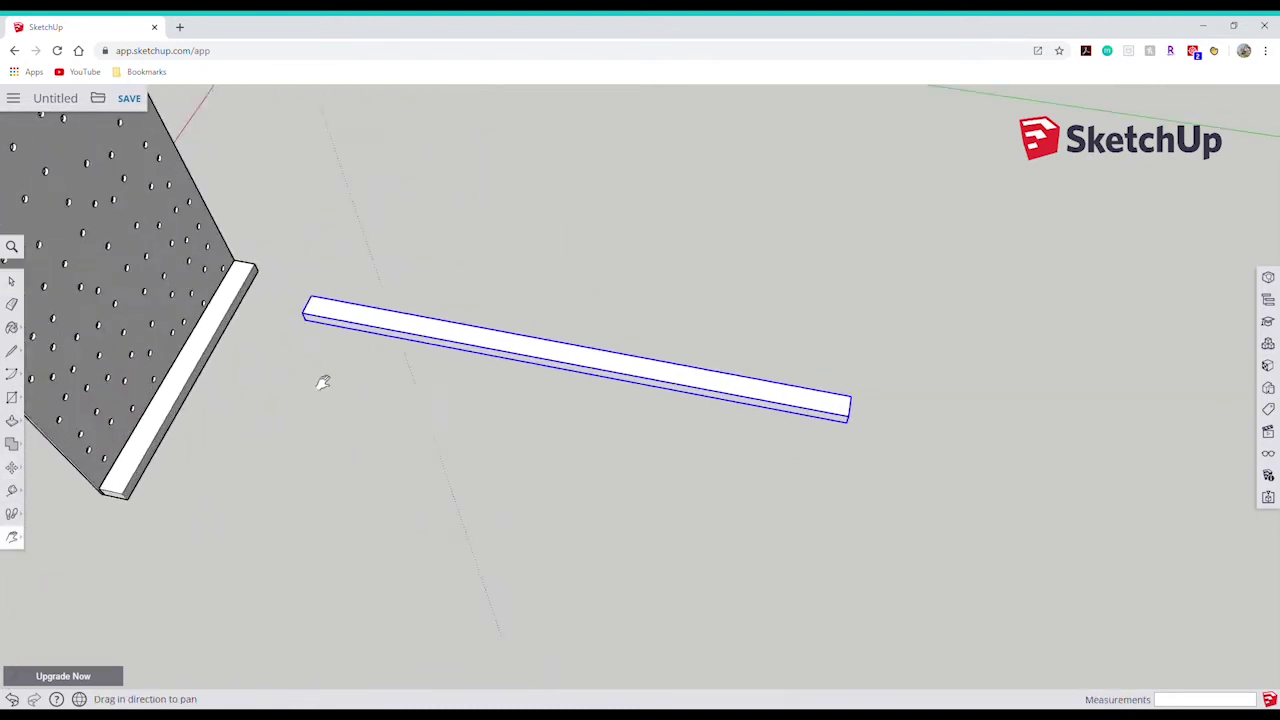
left_click(12, 537)
left_click(60, 537)
left_click_drag(1006, 529, 939, 414)
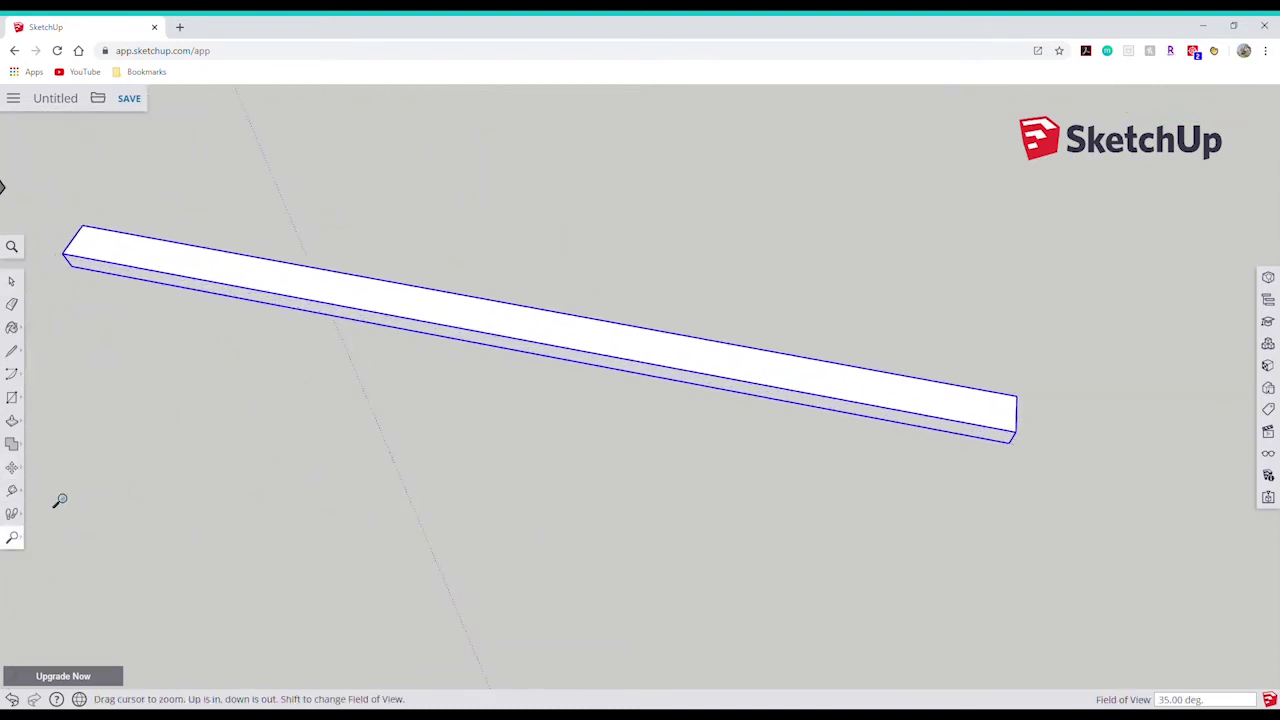
left_click(13, 470)
left_click(48, 466)
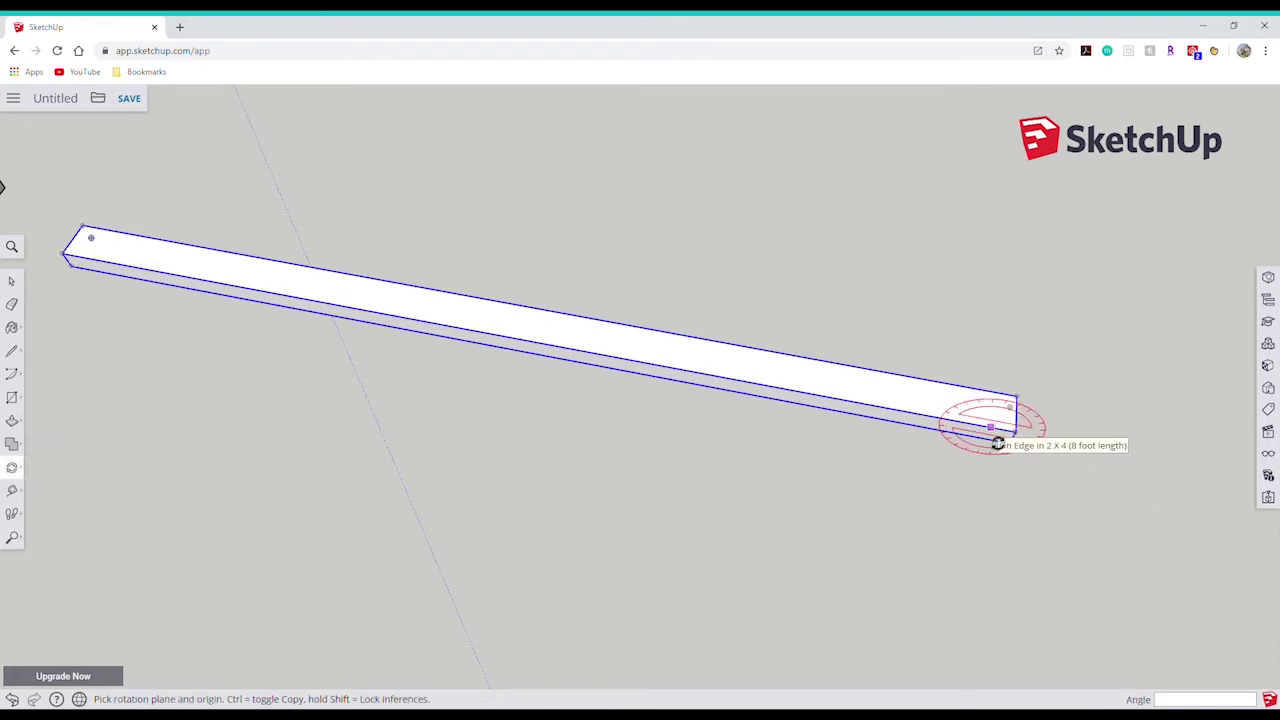
left_click(1033, 448)
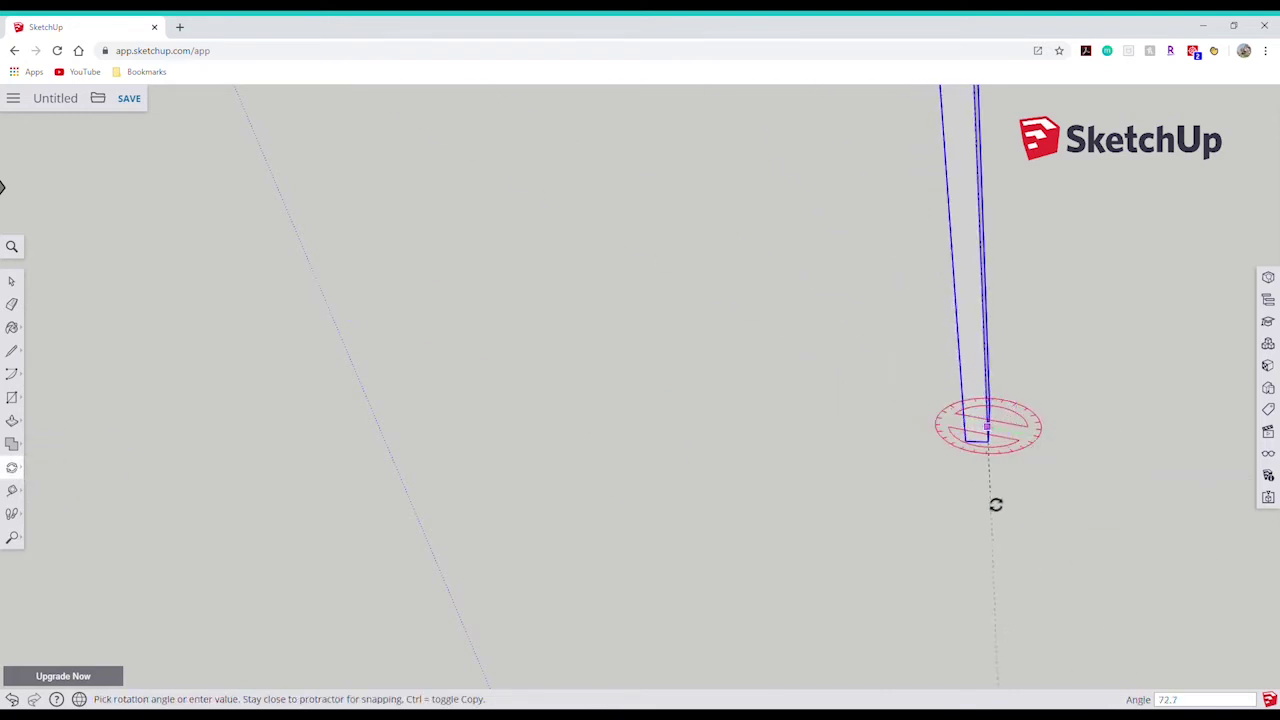
left_click(984, 507)
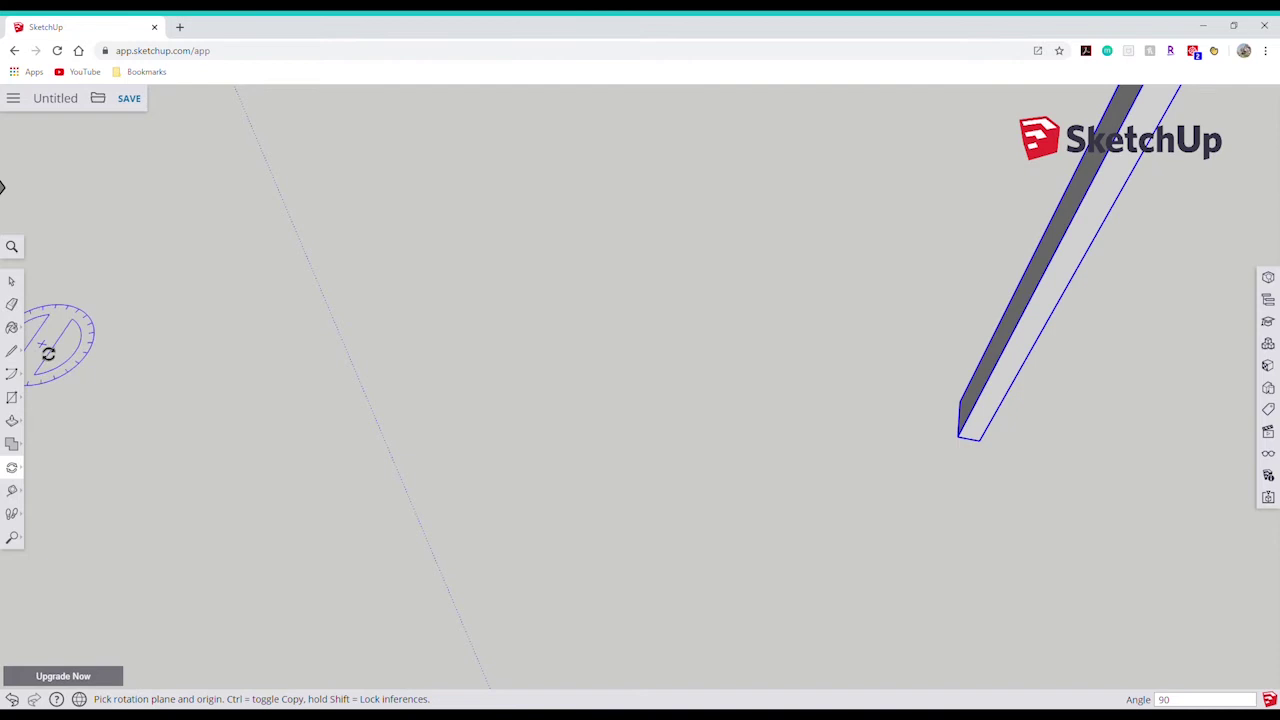
Rotate the upright 8-foot beam 90 degrees about the vertical axis through its bottom corner.
left_click(13, 538)
left_click(32, 506)
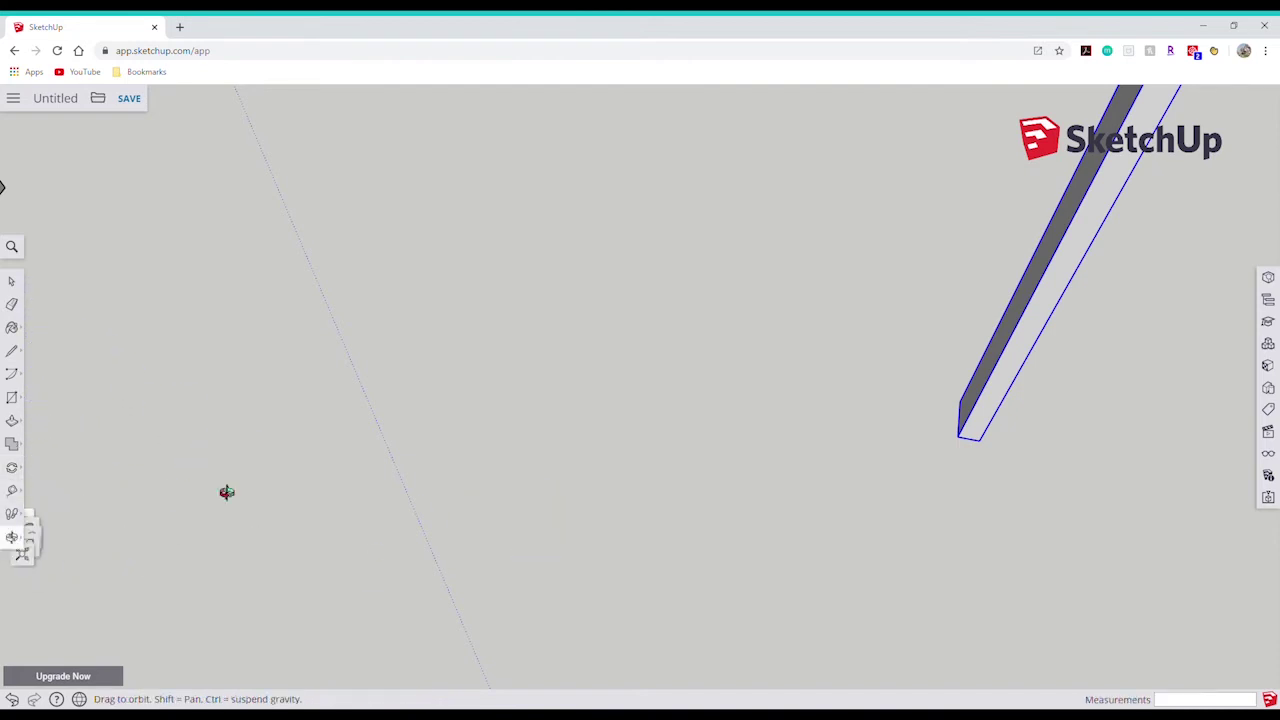
left_click_drag(226, 491, 33, 529)
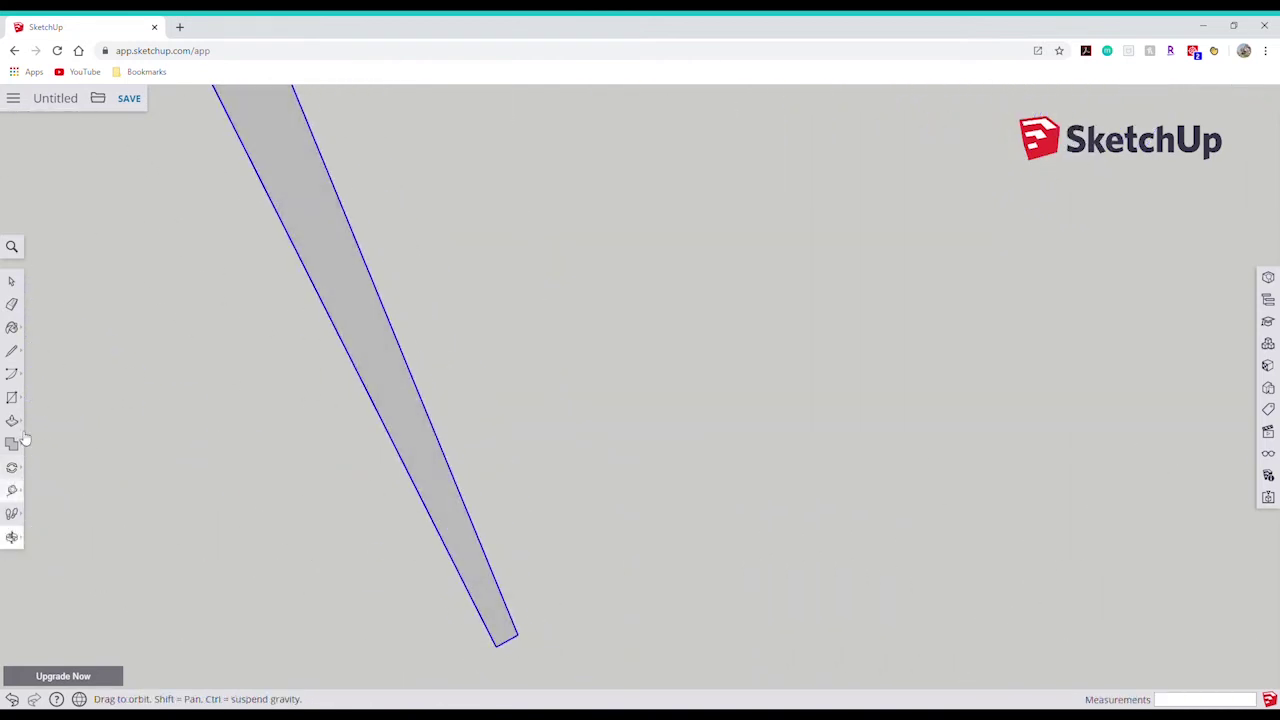
left_click(12, 467)
left_click_drag(497, 648, 548, 646)
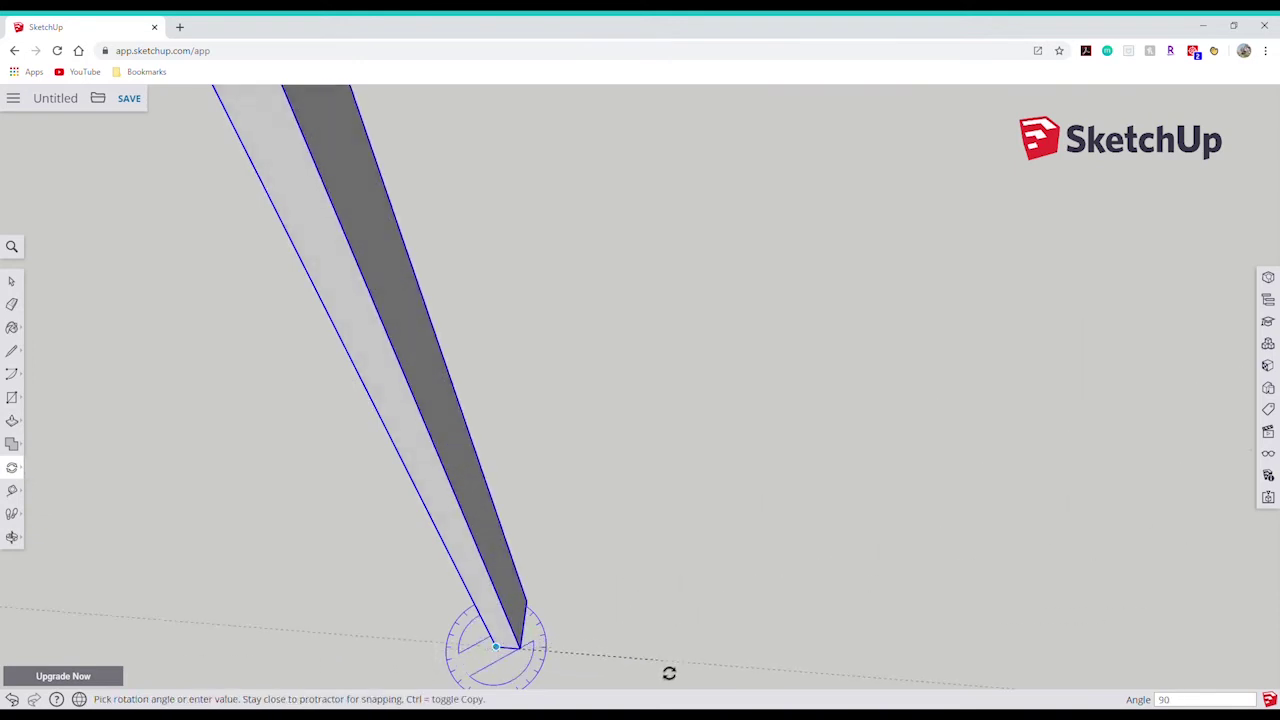
key("Return")
Move the upright beam by its bottom corner onto the end of the base beam, against the wall's vertical edge.
left_click(12, 537)
left_click_drag(88, 532, 9, 398)
left_click(12, 539)
left_click(62, 538)
left_click_drag(500, 420, 830, 508)
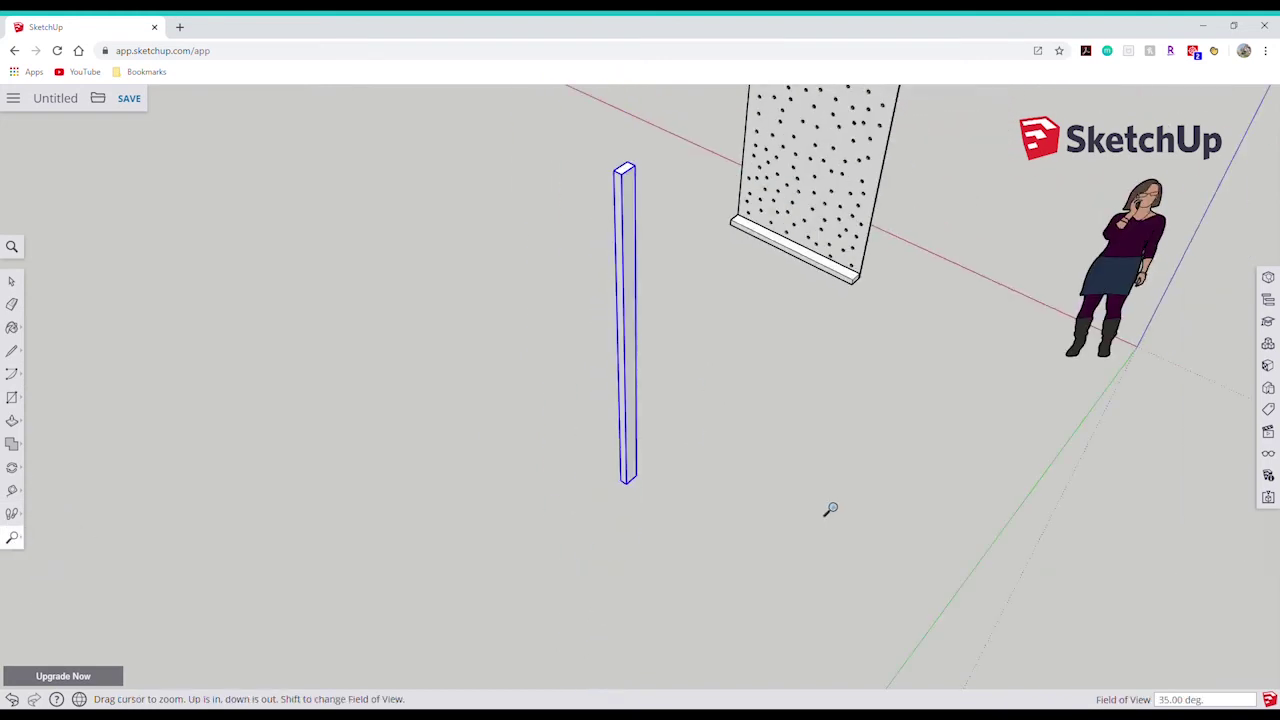
middle_click_drag(826, 510, 460, 500)
scroll(494, 466, "up", 2)
left_click(12, 281)
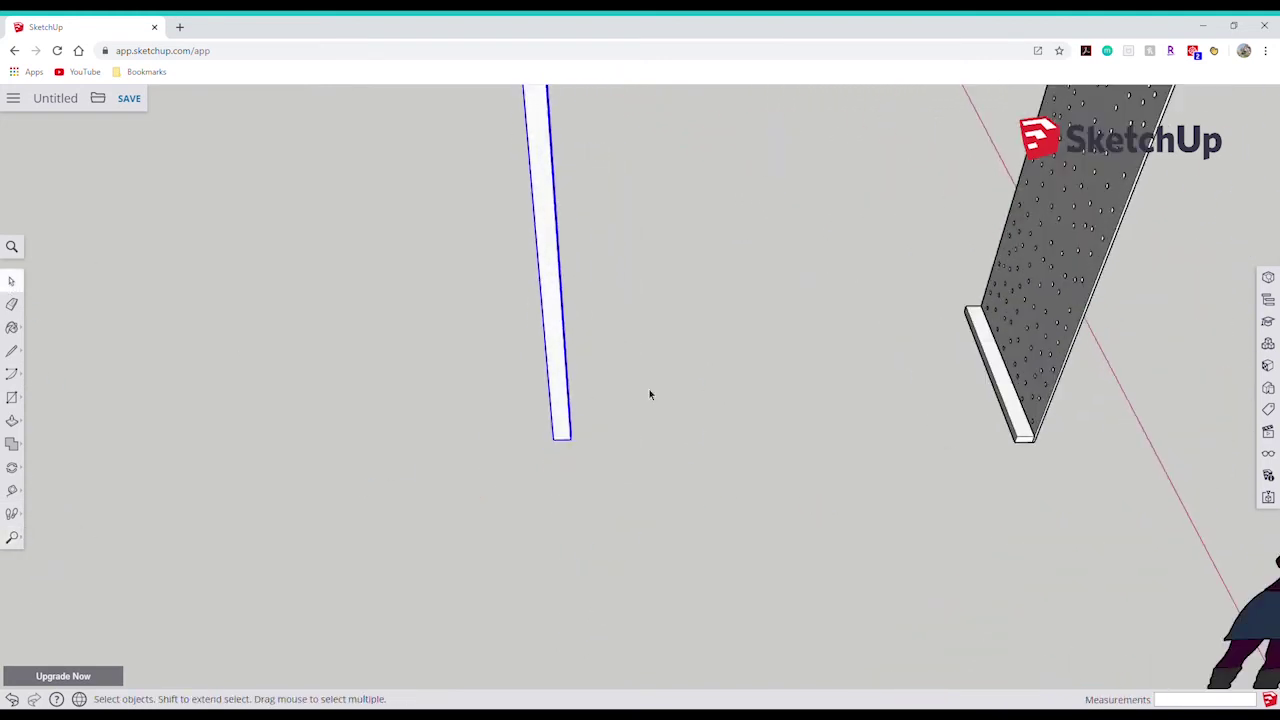
left_click(12, 467)
left_click(46, 441)
left_click(571, 440)
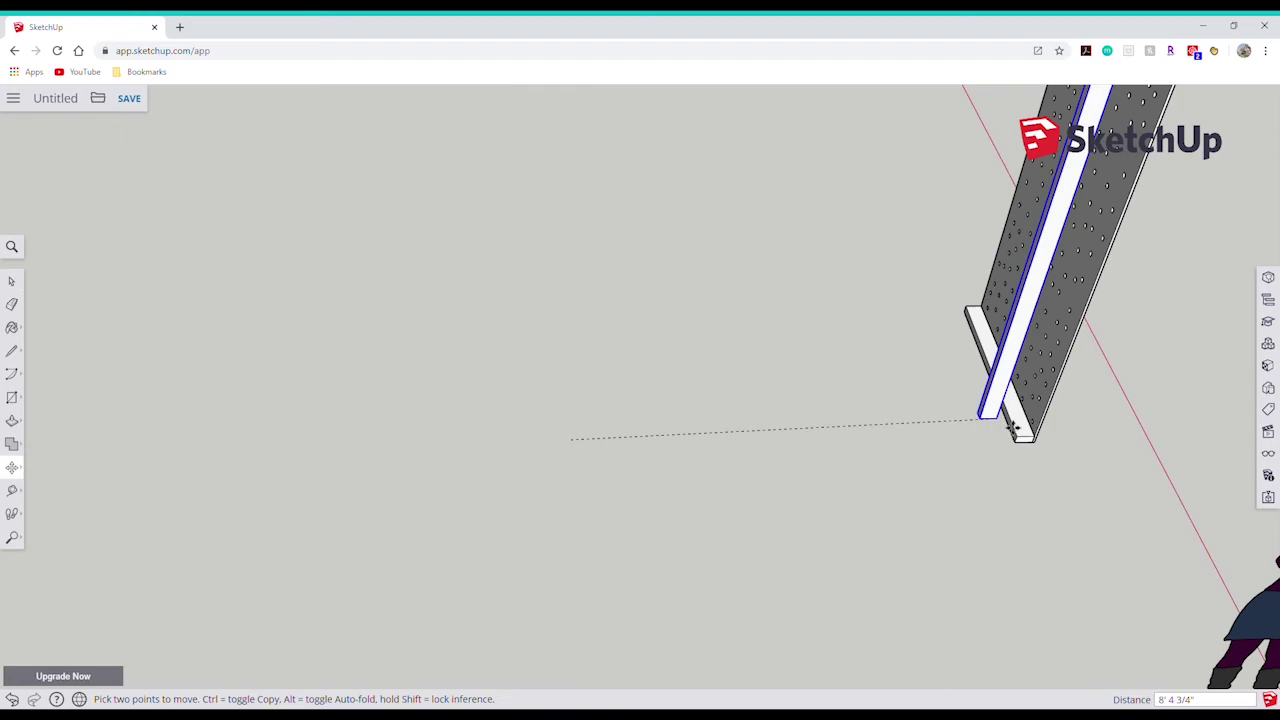
left_click(1040, 440)
Open the upright 8-foot beam component for editing and Push/Pull its top end down 2" toward the top of the wall.
left_click(12, 537)
scroll(498, 555, "down", 3)
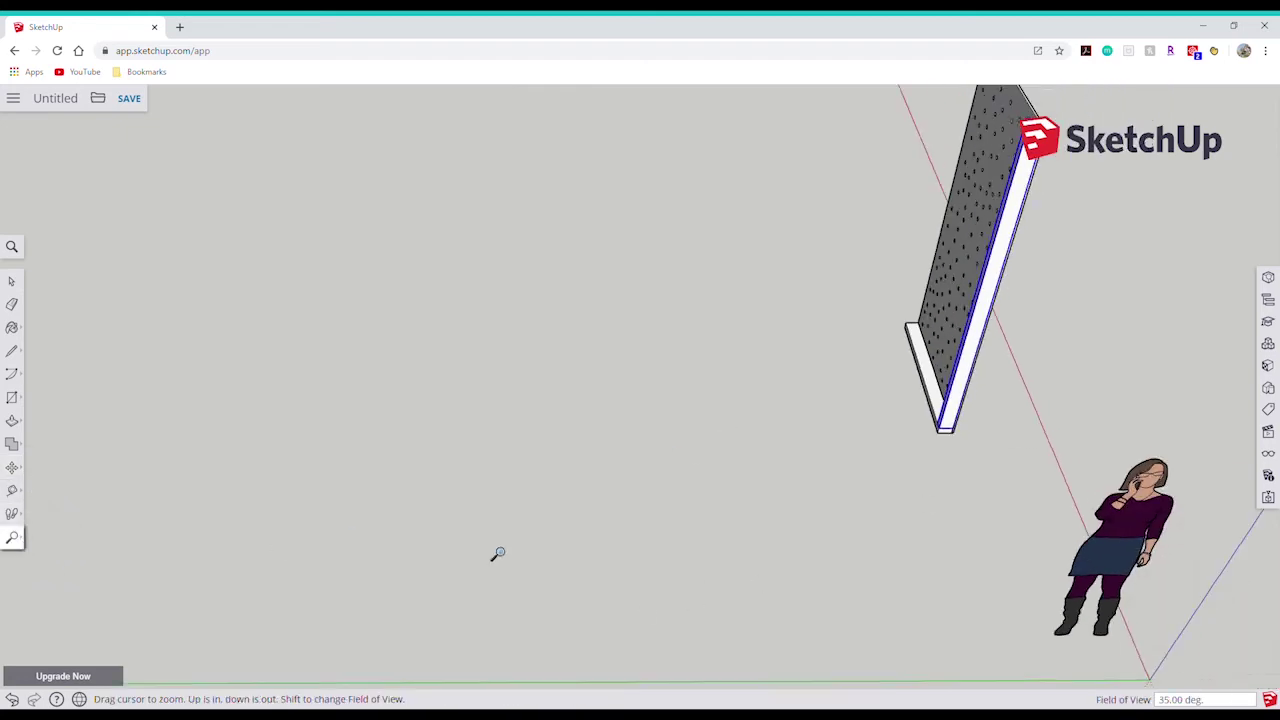
left_click_drag(498, 555, 498, 630)
left_click(14, 537)
left_click(46, 491)
left_click_drag(506, 486, 560, 500)
scroll(820, 534, "up", 4)
left_click(12, 281)
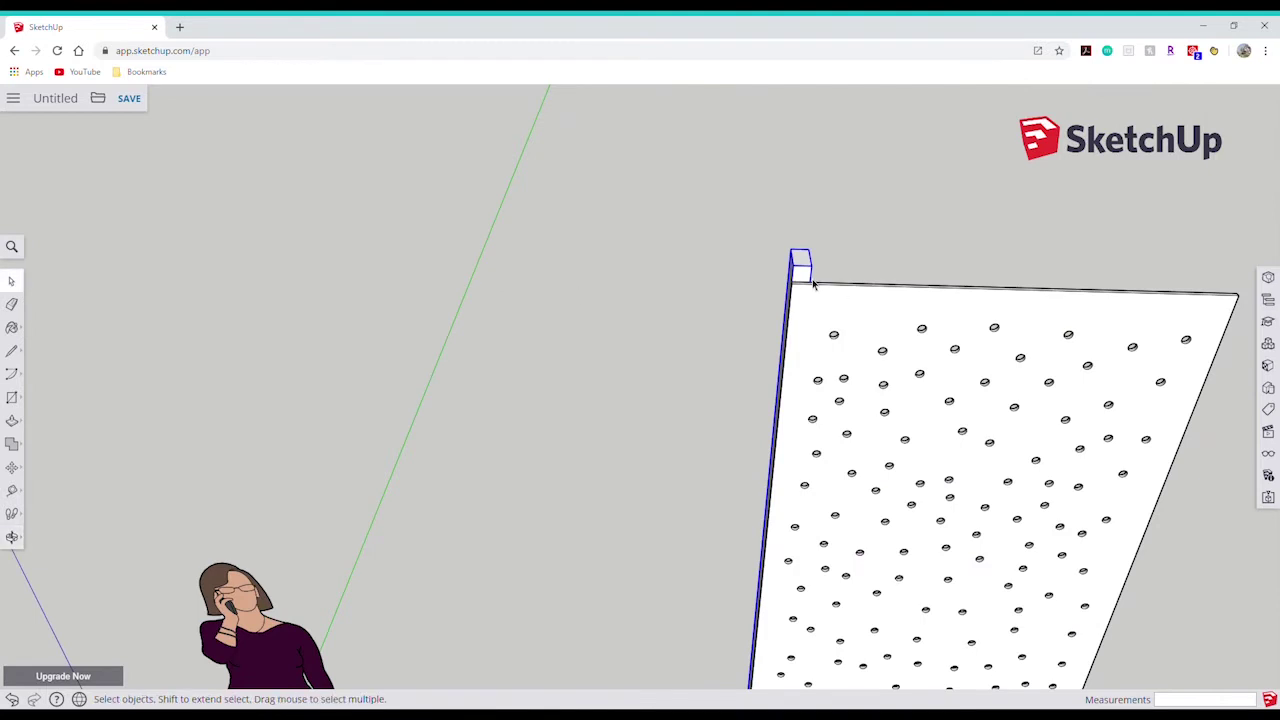
right_click(805, 266)
left_click(860, 404)
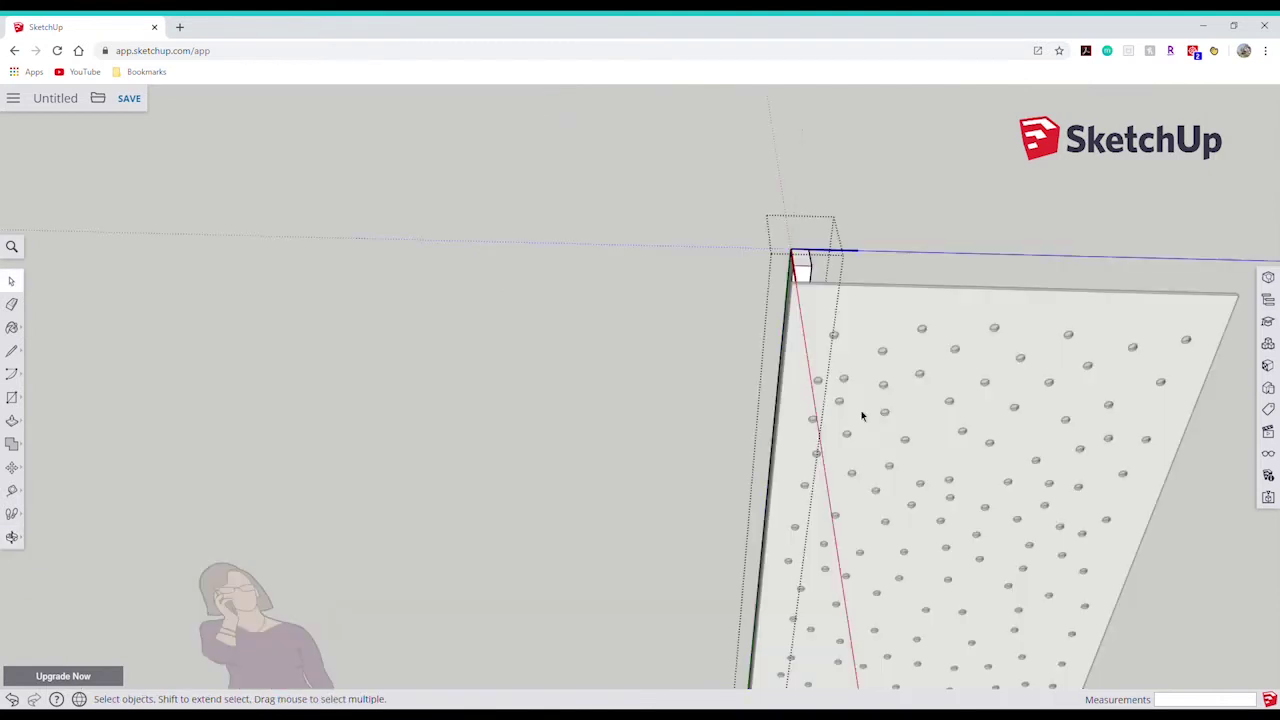
left_click(13, 421)
left_click(808, 266)
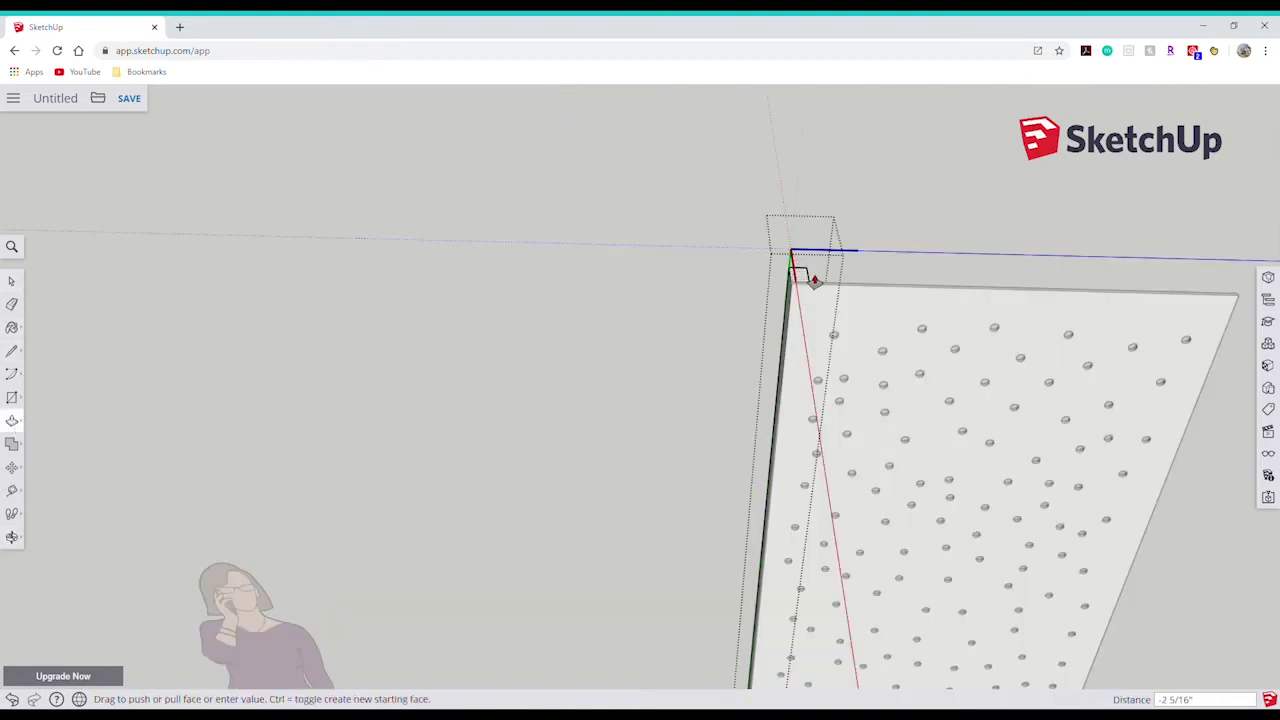
middle_click_drag(814, 281, 697, 265)
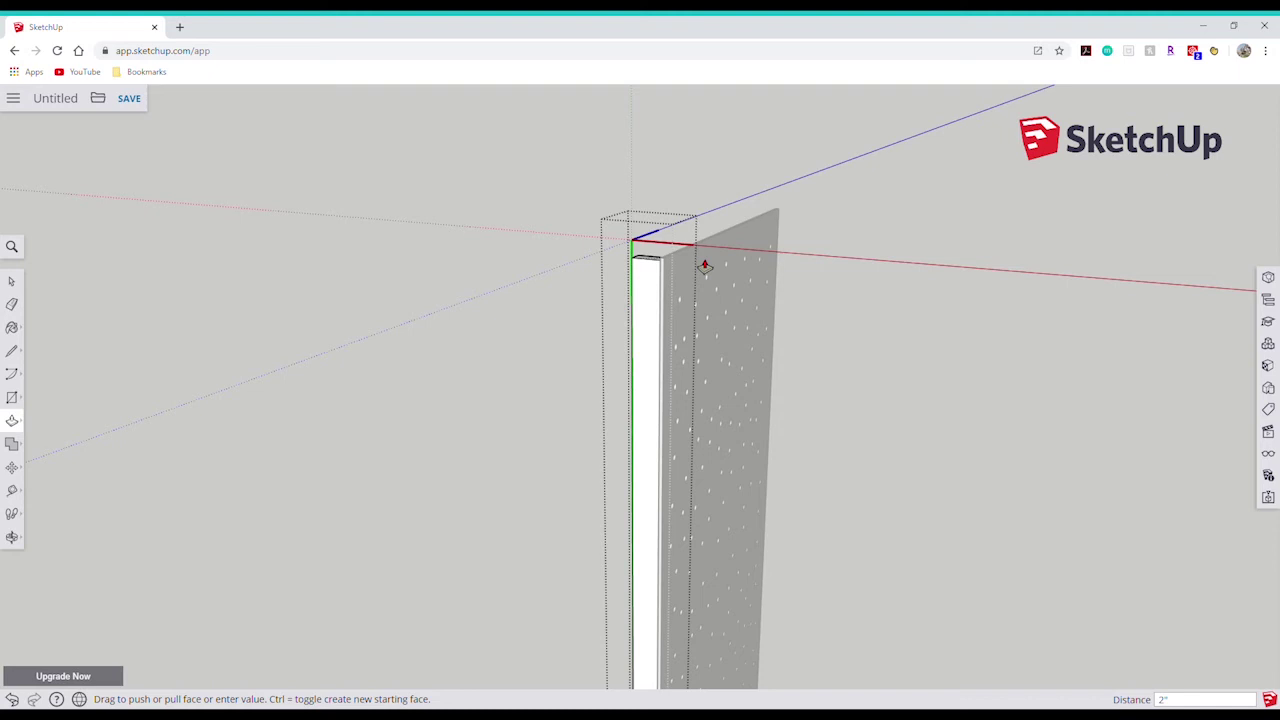
Leave the beam component and examine the upright beam's top end against the top of the wall from both sides.
left_click(12, 282)
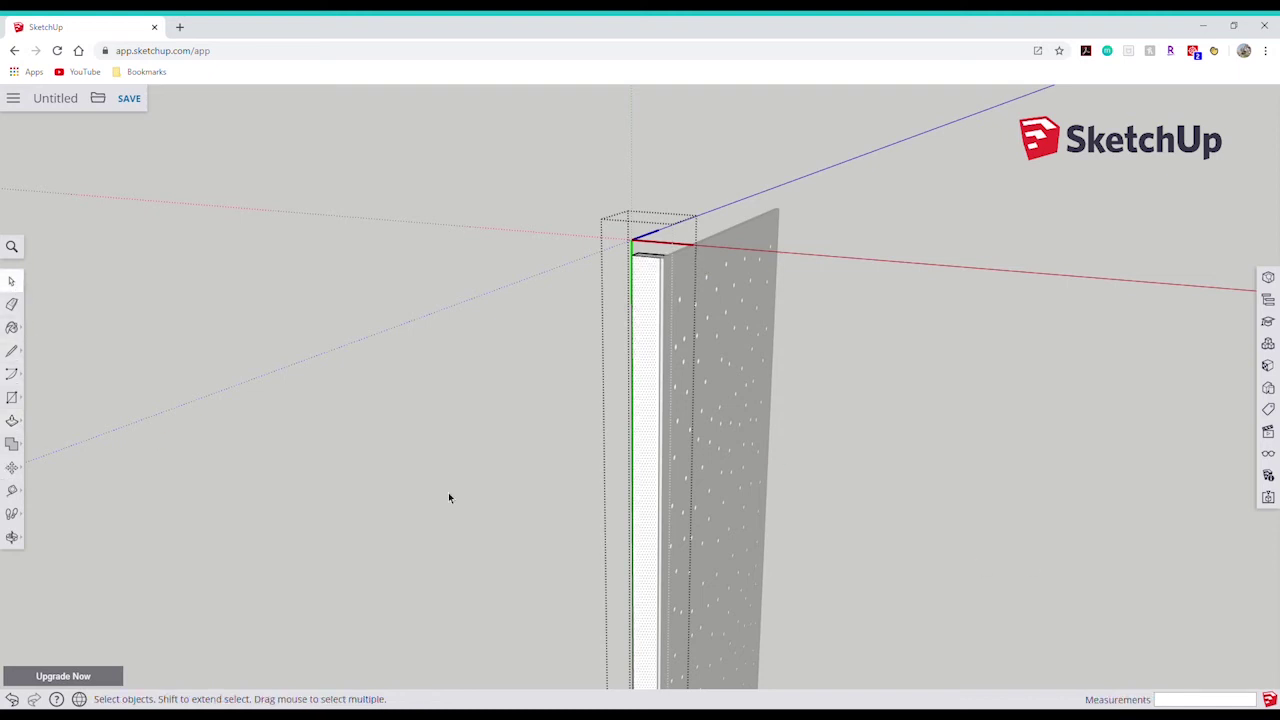
middle_click_drag(449, 494, 800, 510)
left_click(12, 536)
left_click(41, 520)
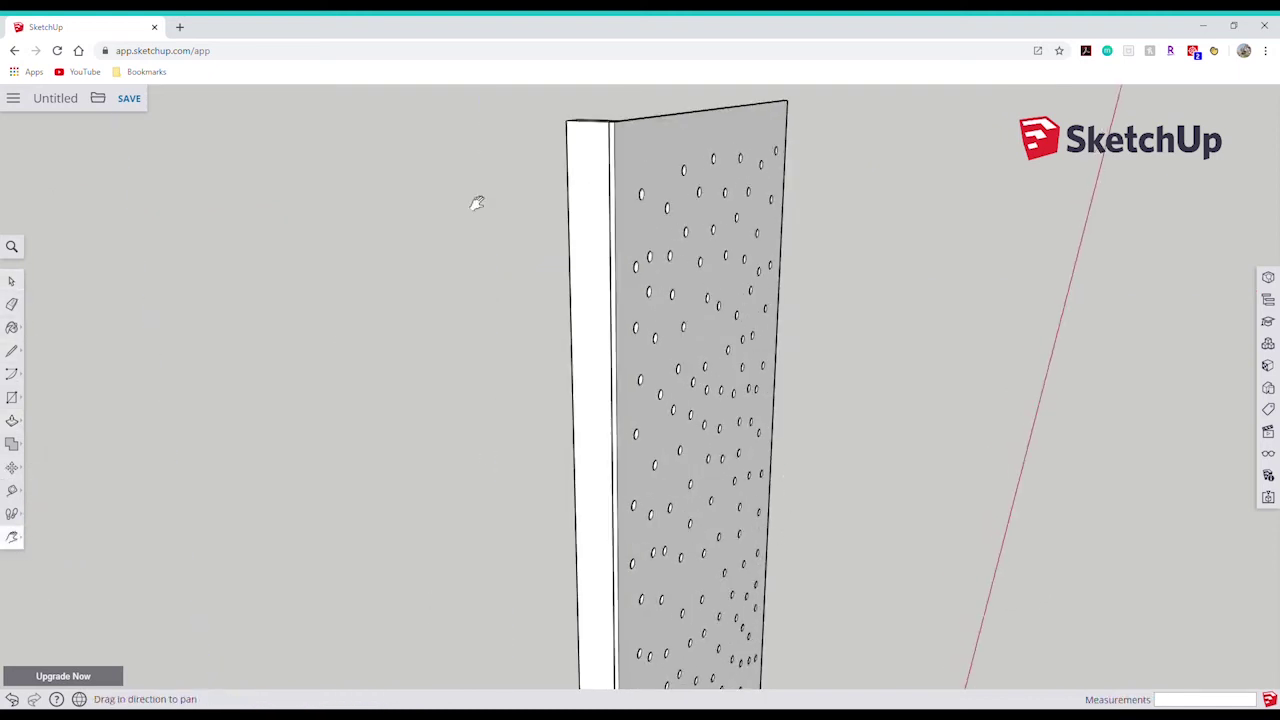
left_click_drag(591, 103, 597, 177)
scroll(597, 177, "up", 5)
scroll(762, 288, "down", 5)
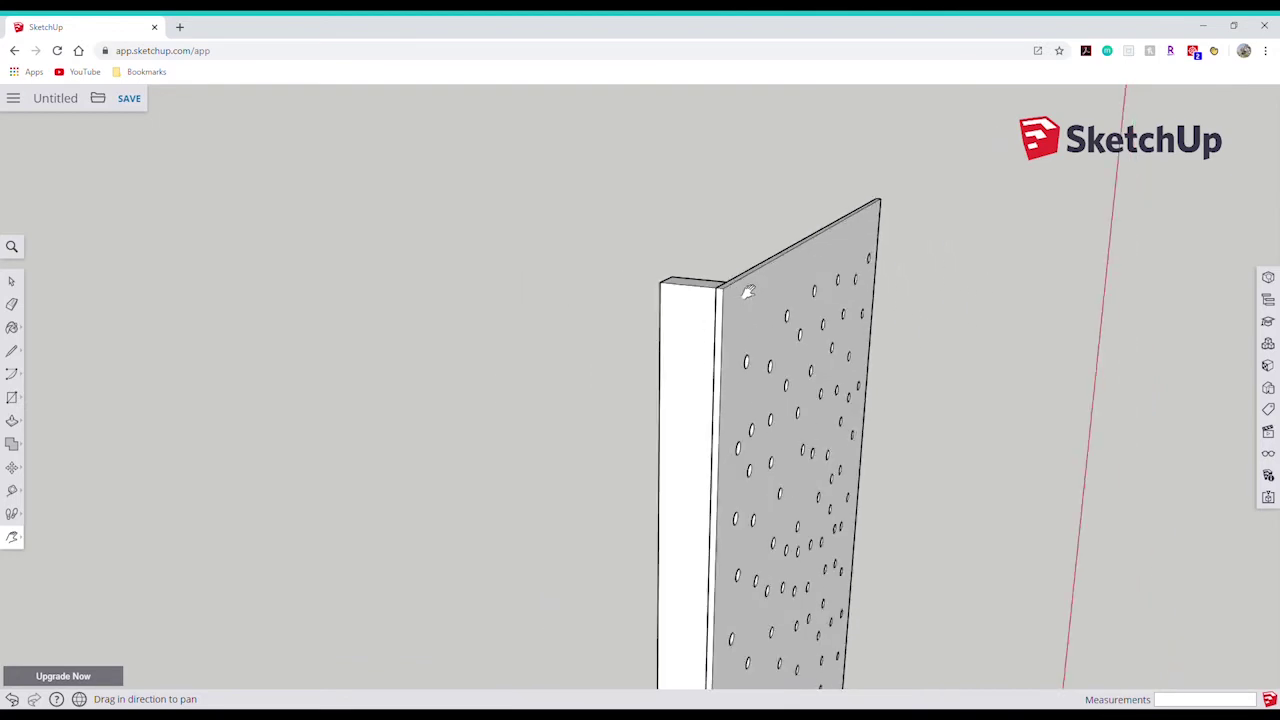
middle_click_drag(680, 425, 915, 525)
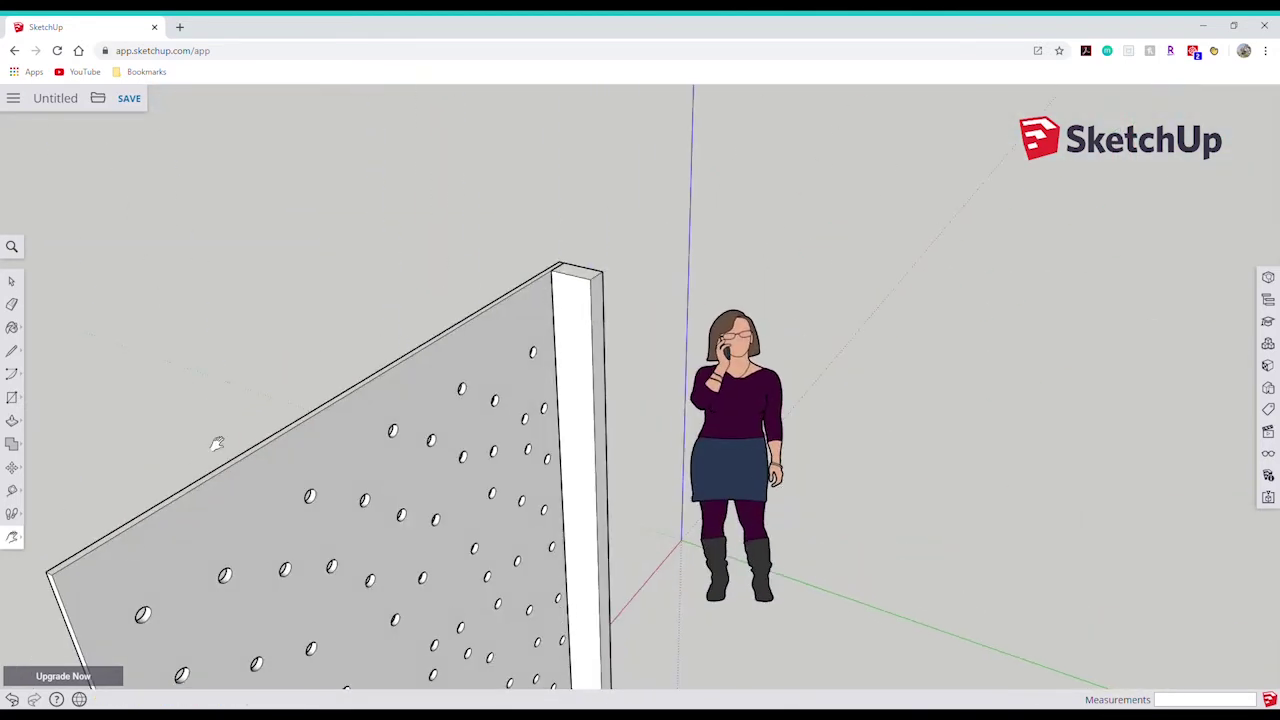
scroll(214, 447, "down", 3)
Copy the upright 8-foot beam and move the copy by its bottom corner onto the opposite end of the base beam.
left_click(12, 281)
left_click(12, 536)
left_click_drag(325, 540, 736, 229)
left_click_drag(537, 449, 516, 303)
left_click(9, 281)
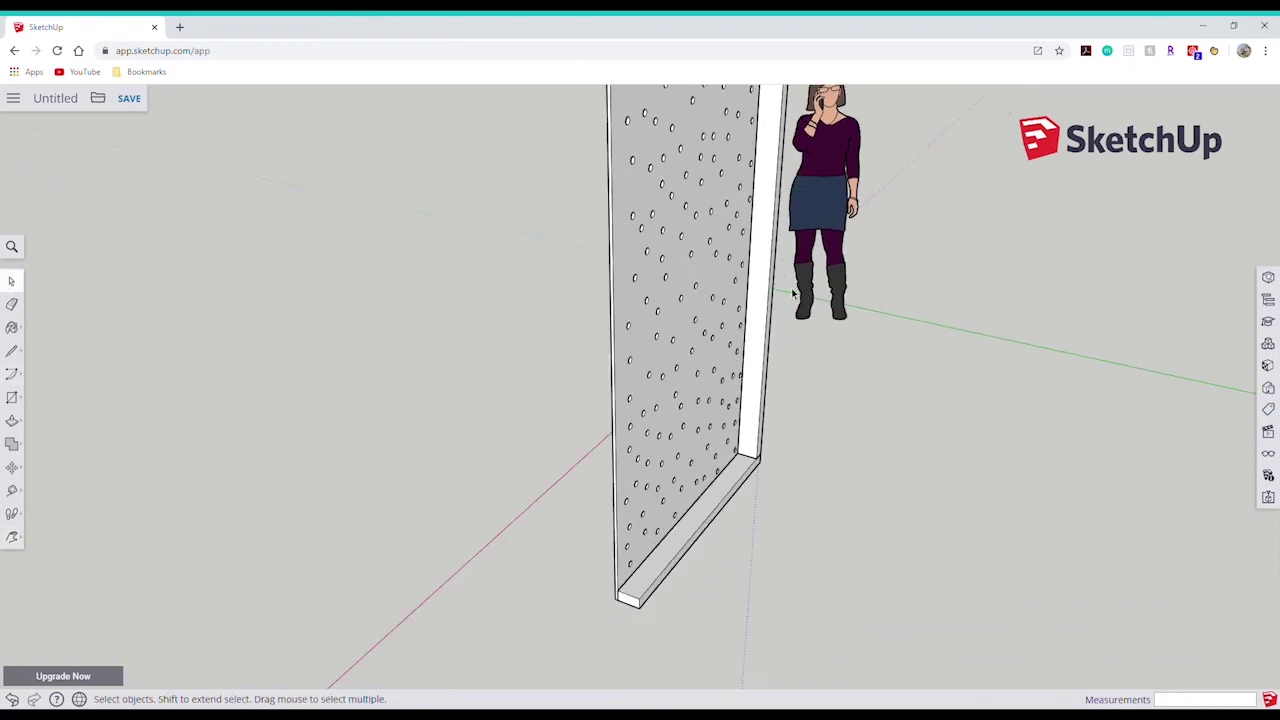
right_click(771, 284)
left_click(823, 300)
right_click(801, 315)
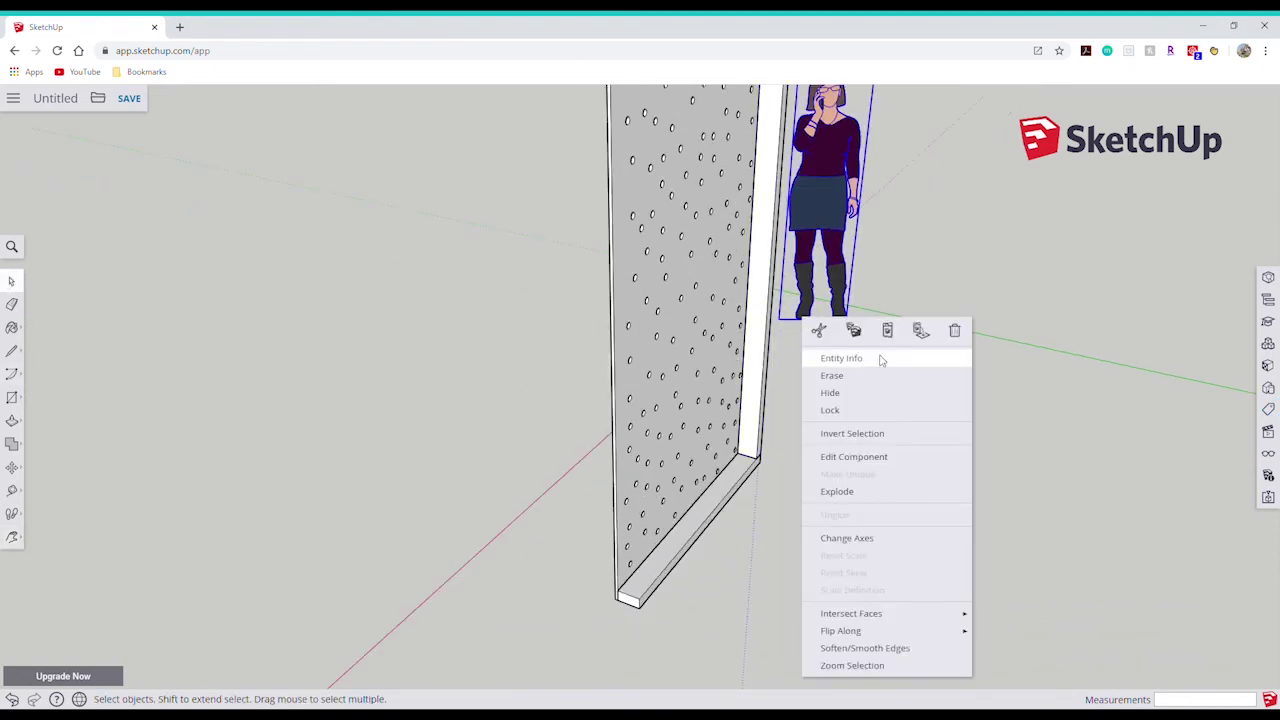
left_click(886, 330)
left_click(444, 606)
left_click(630, 600)
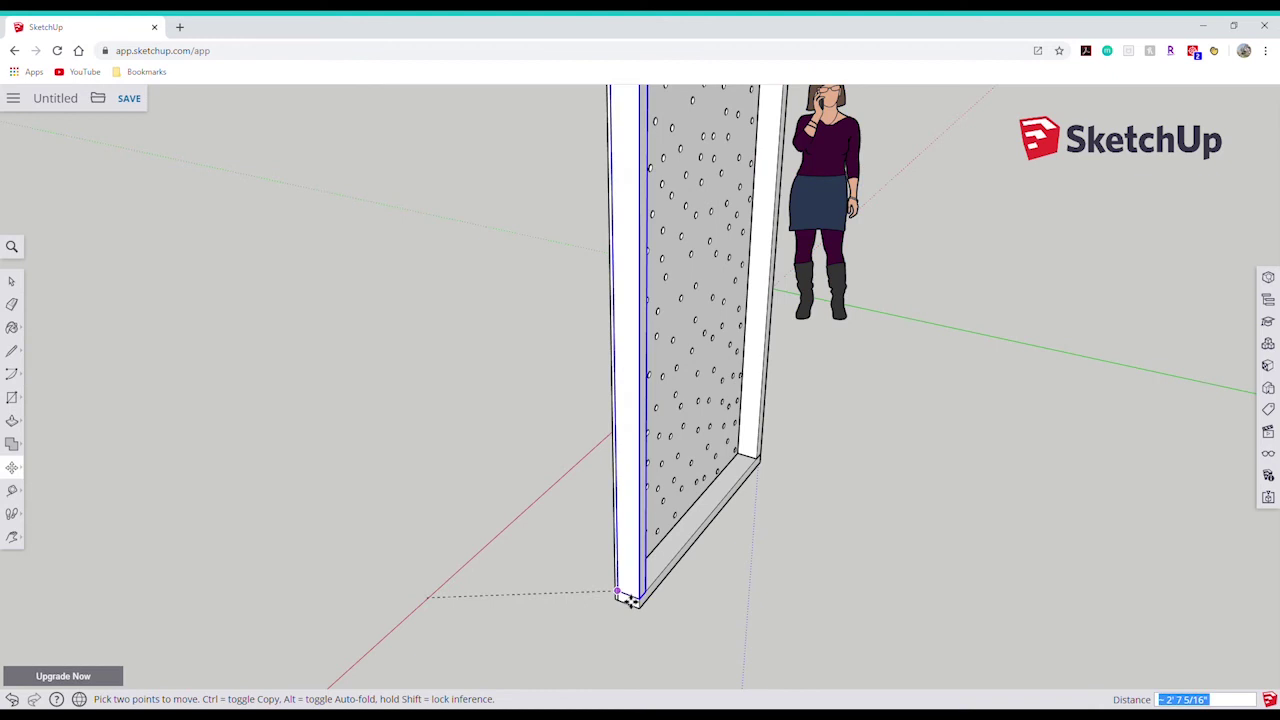
Select the perforated wall panel and look up the Copy command to copy it.
key("h")
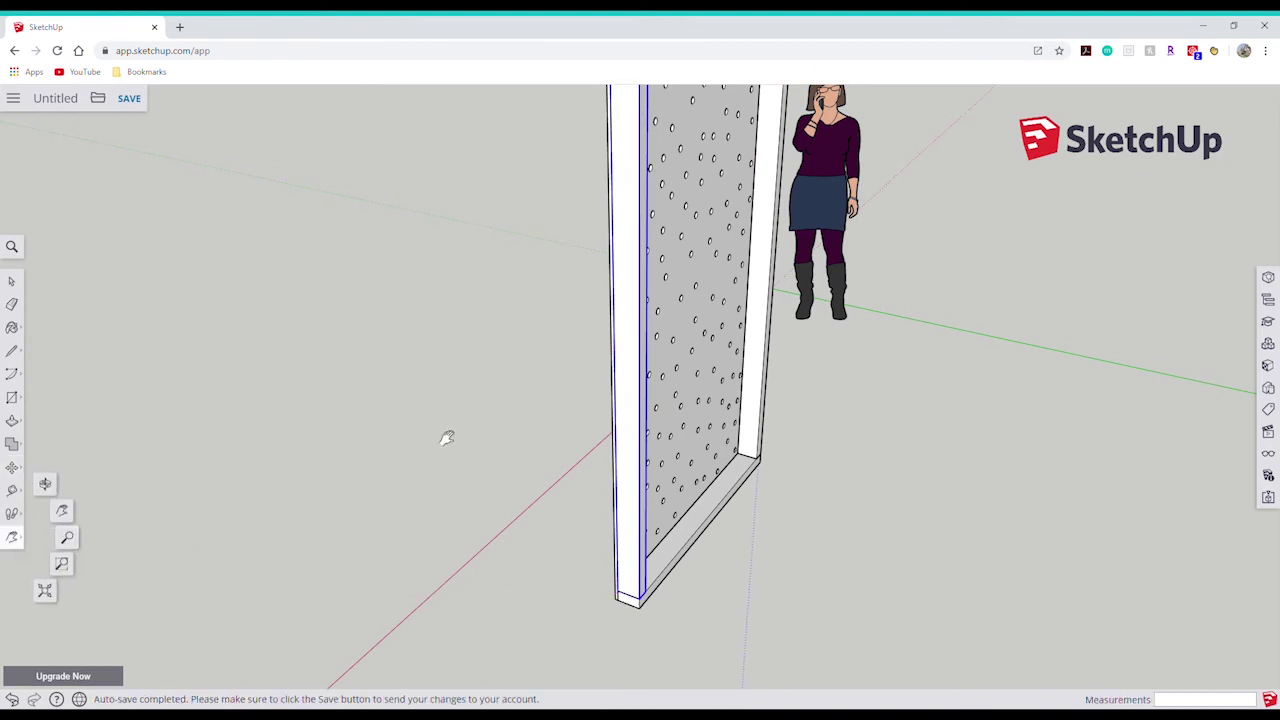
left_click(11, 281)
left_click(668, 295)
left_click(12, 246)
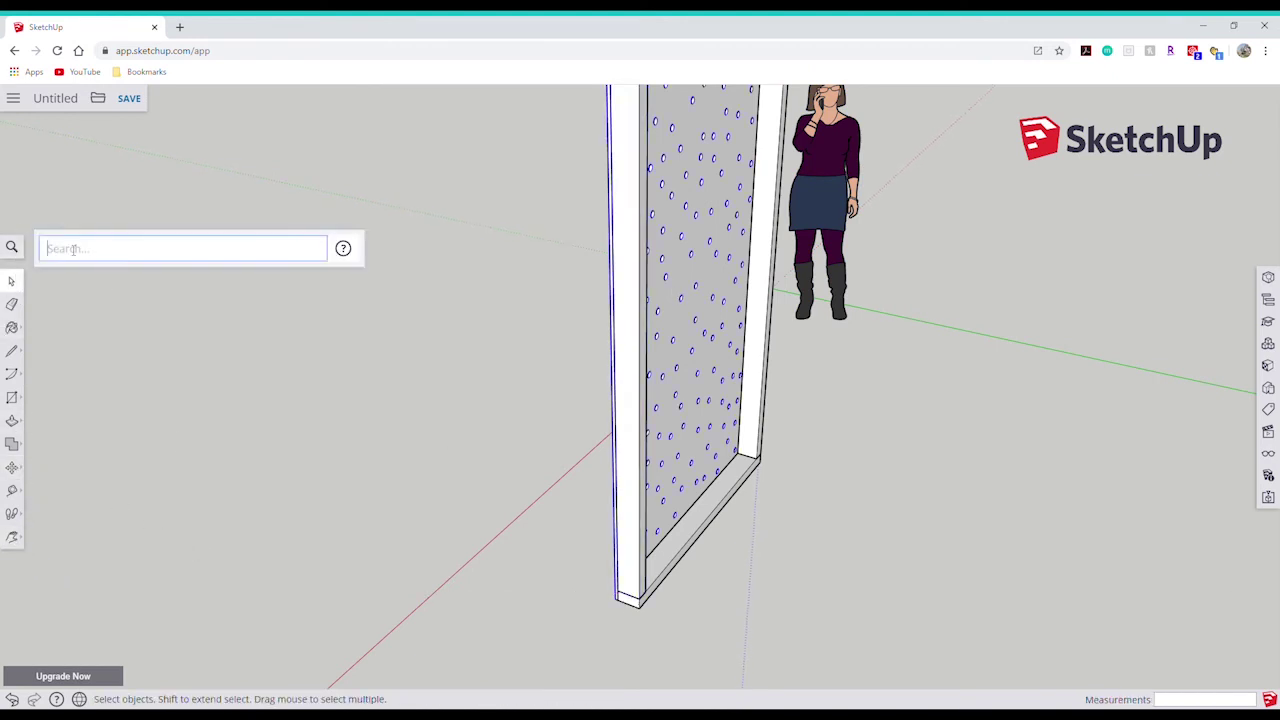
type("COPY")
left_click(20, 248)
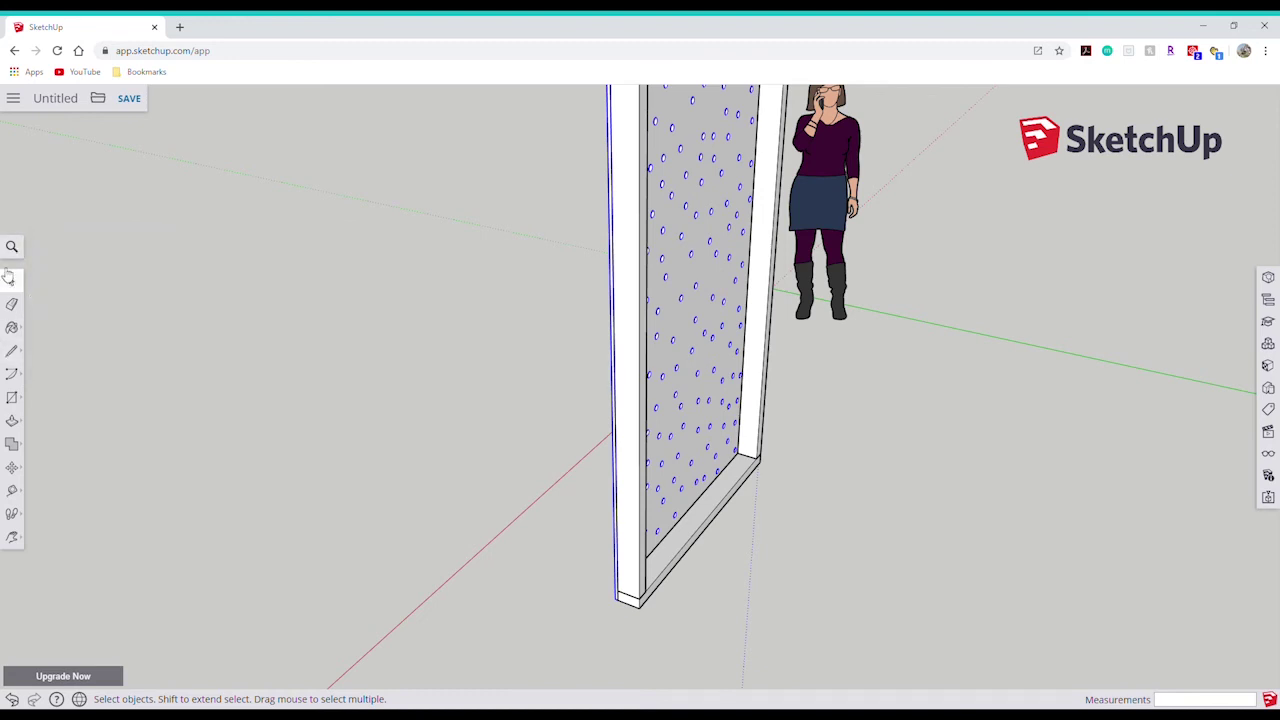
Paste the perforated panel and move it by its bottom corner onto the open side of the beam frame.
left_click(12, 246)
type("Pas")
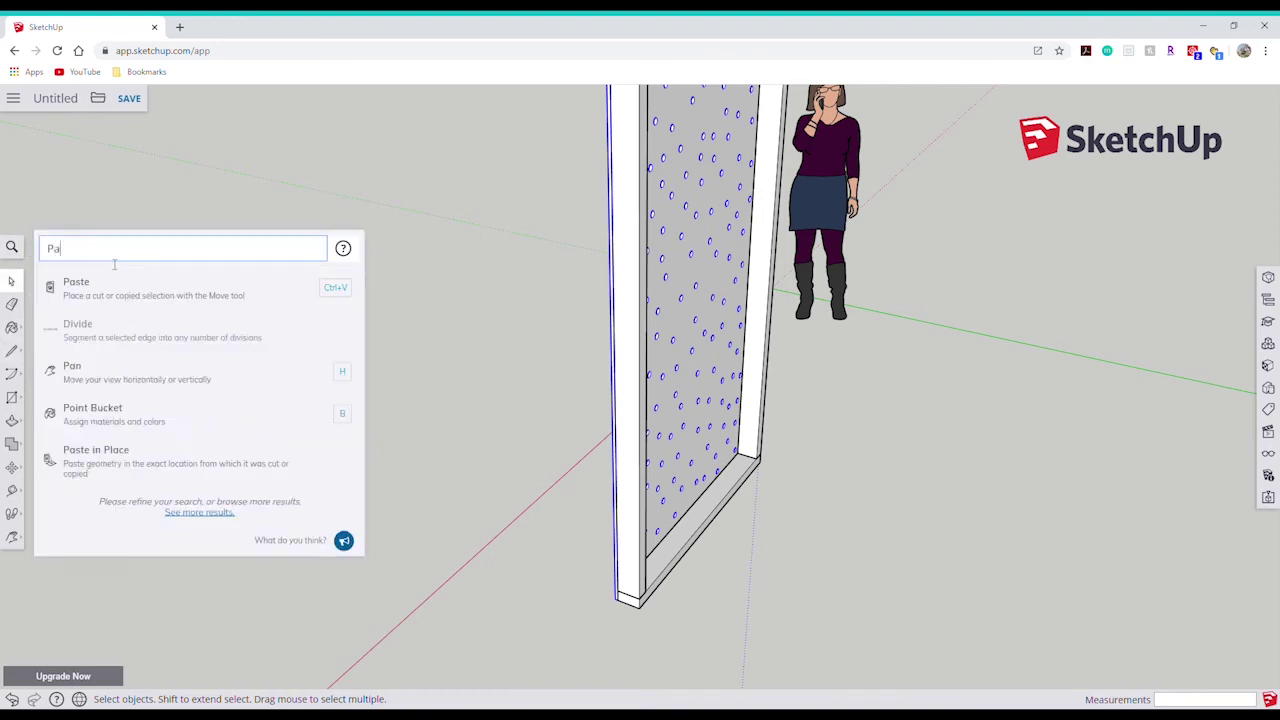
left_click(17, 288)
key("ctrl+v")
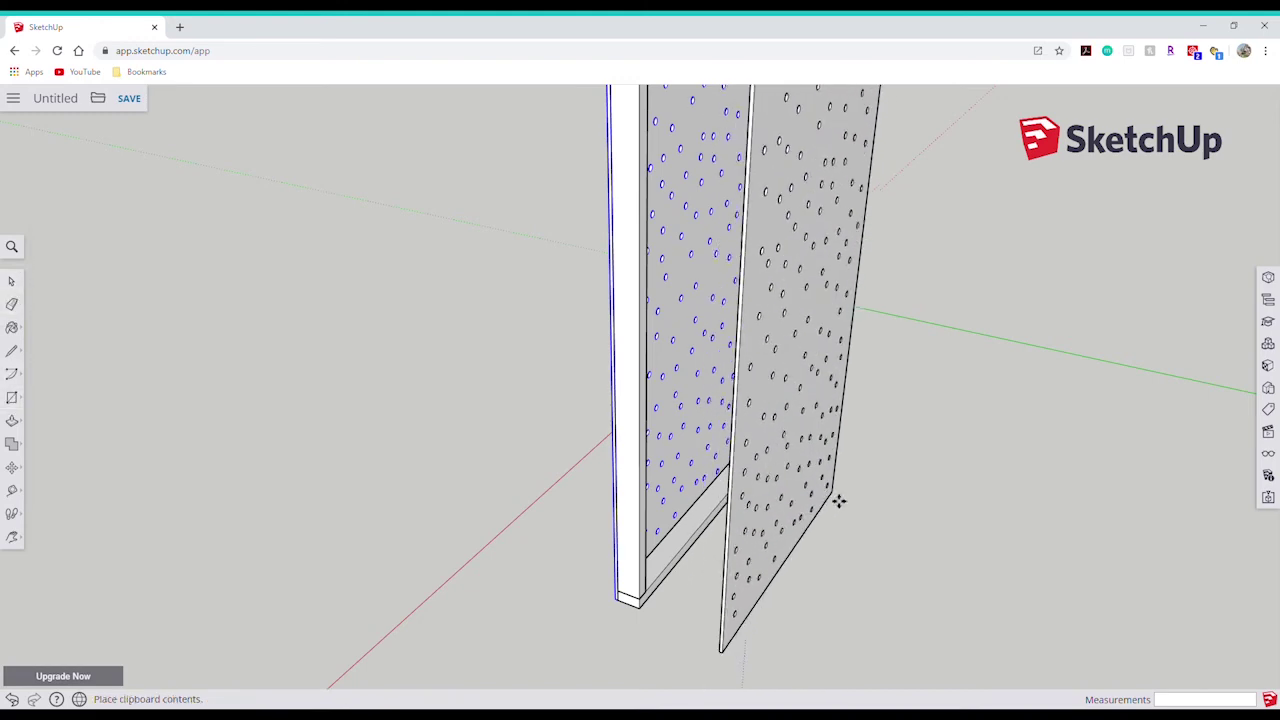
left_click(720, 663)
scroll(722, 663, "up", 5)
left_click(746, 651)
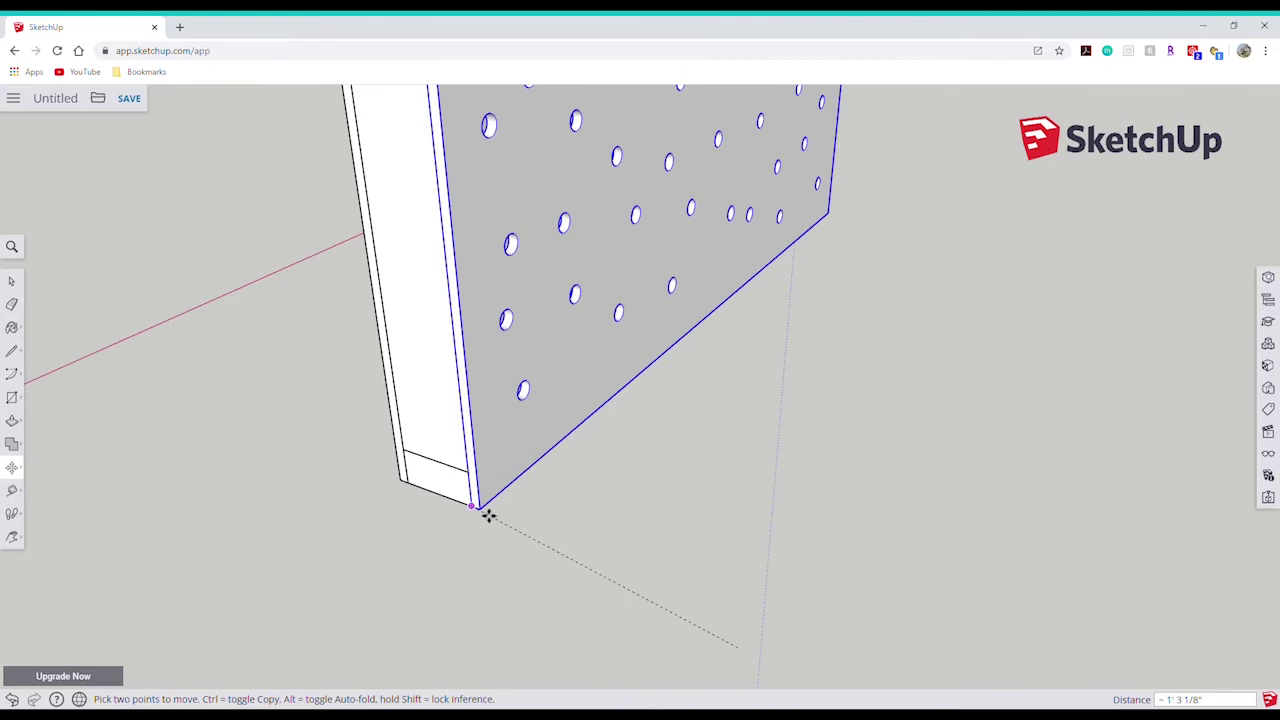
Combine both perforated panels and all framing beams into one group.
left_click(10, 541)
left_click(64, 537)
left_click_drag(795, 157, 463, 434)
left_click(12, 283)
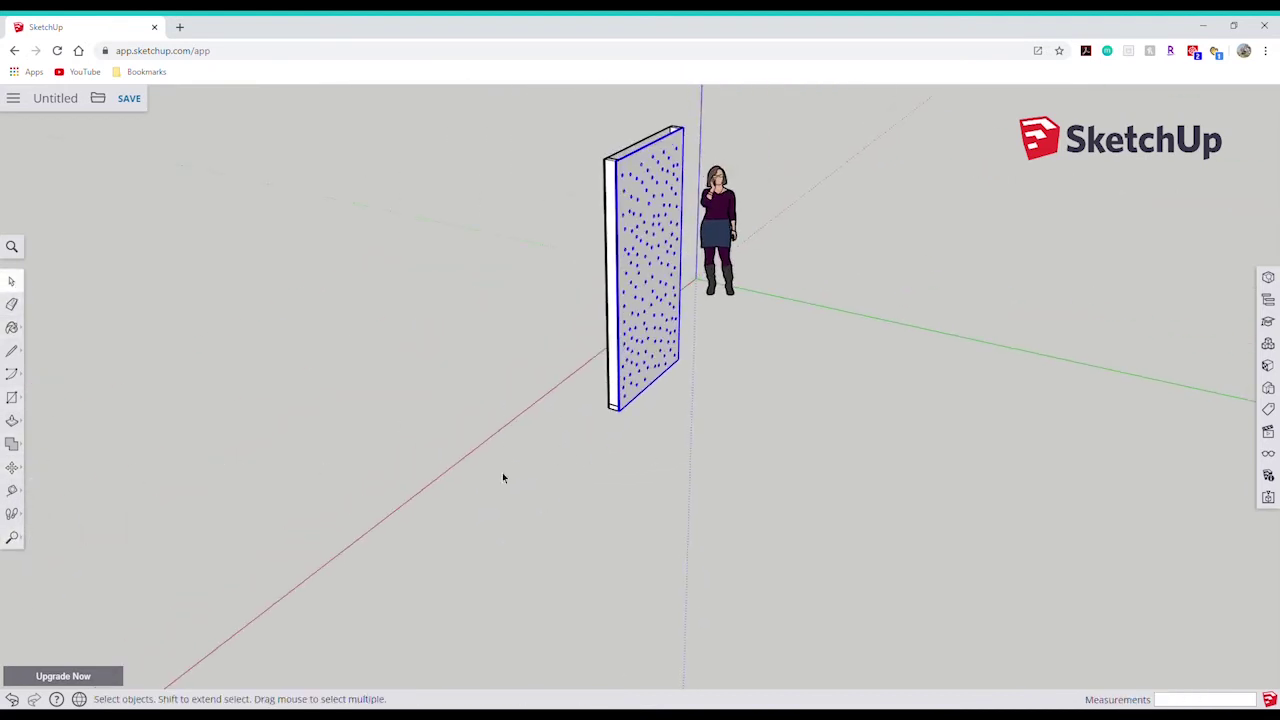
middle_click_drag(711, 434, 575, 366)
middle_click_drag(1080, 467, 938, 525)
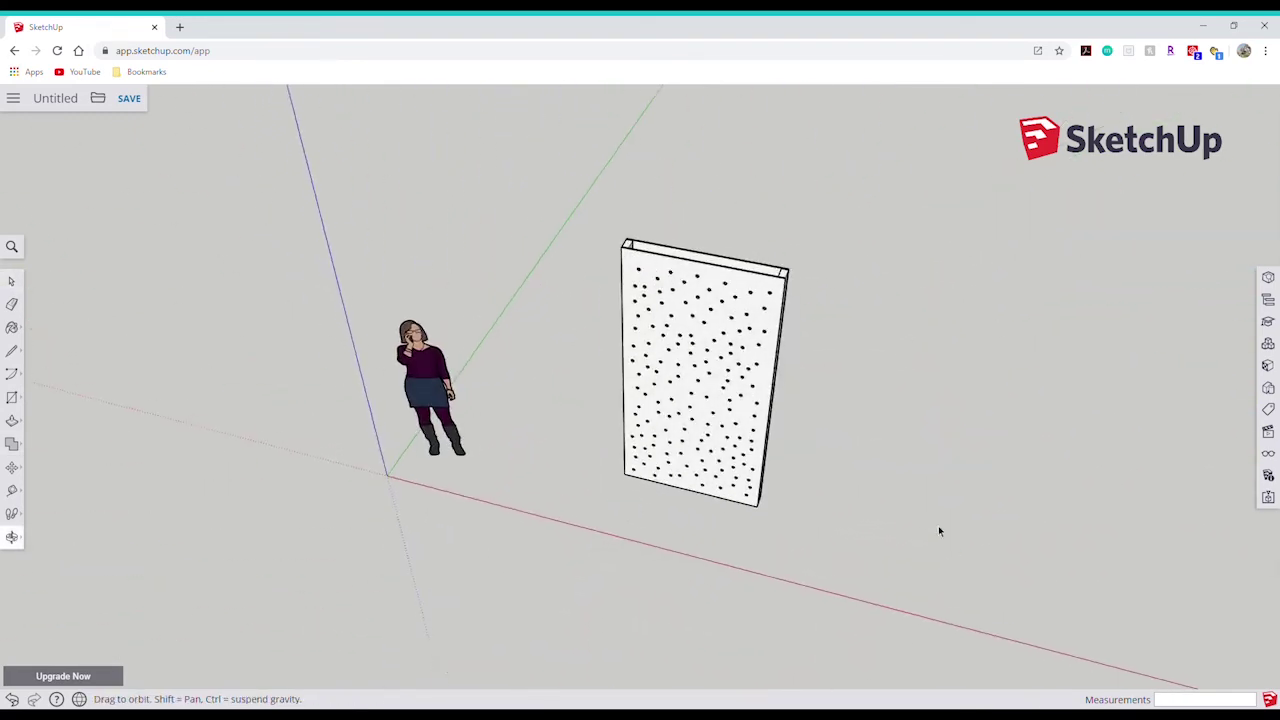
left_click_drag(605, 212, 798, 544)
right_click(740, 272)
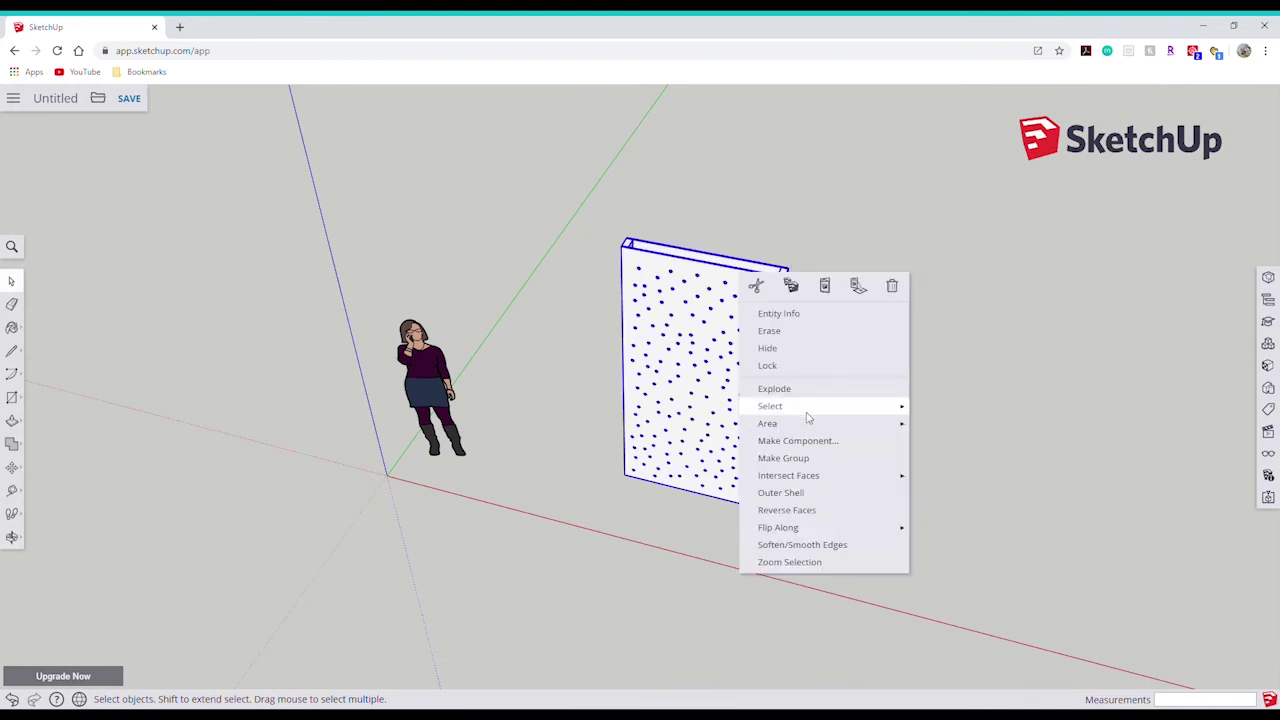
left_click(806, 462)
left_click(882, 351)
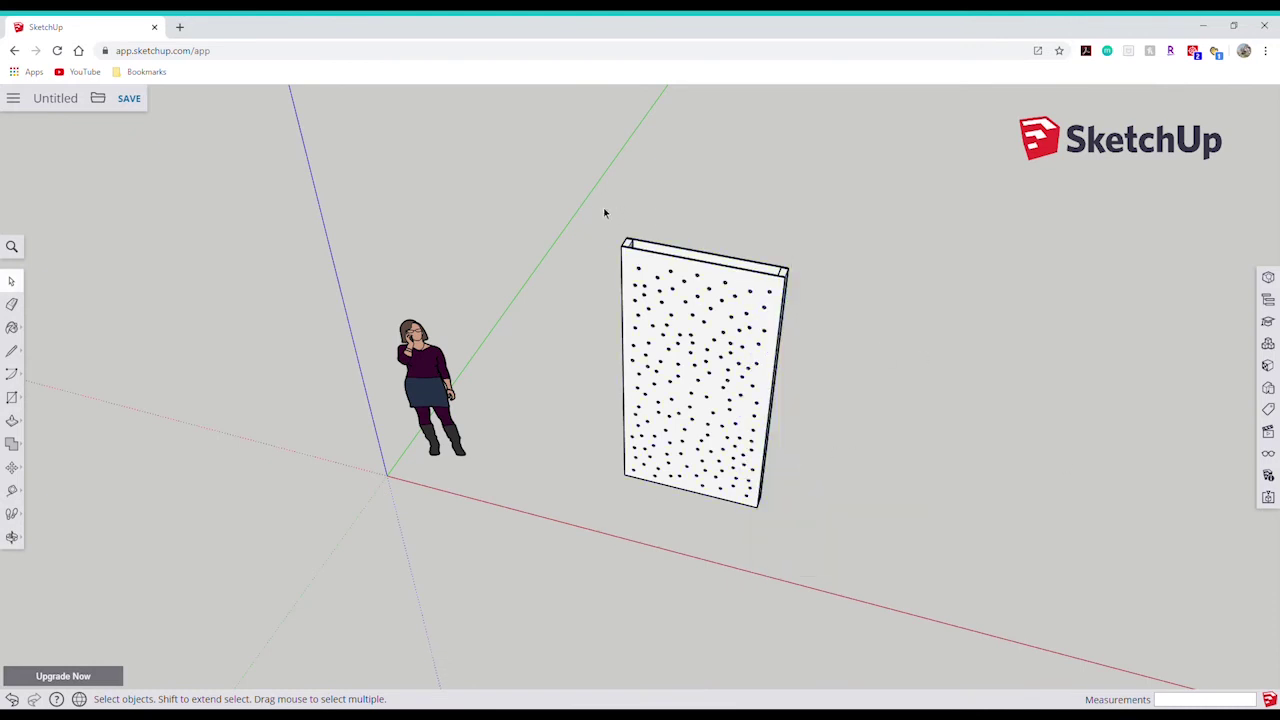
Copy the wall group, place the copy beside the original, and rotate it 60 degrees about the vertical axis through its bottom corner.
left_click_drag(604, 212, 806, 542)
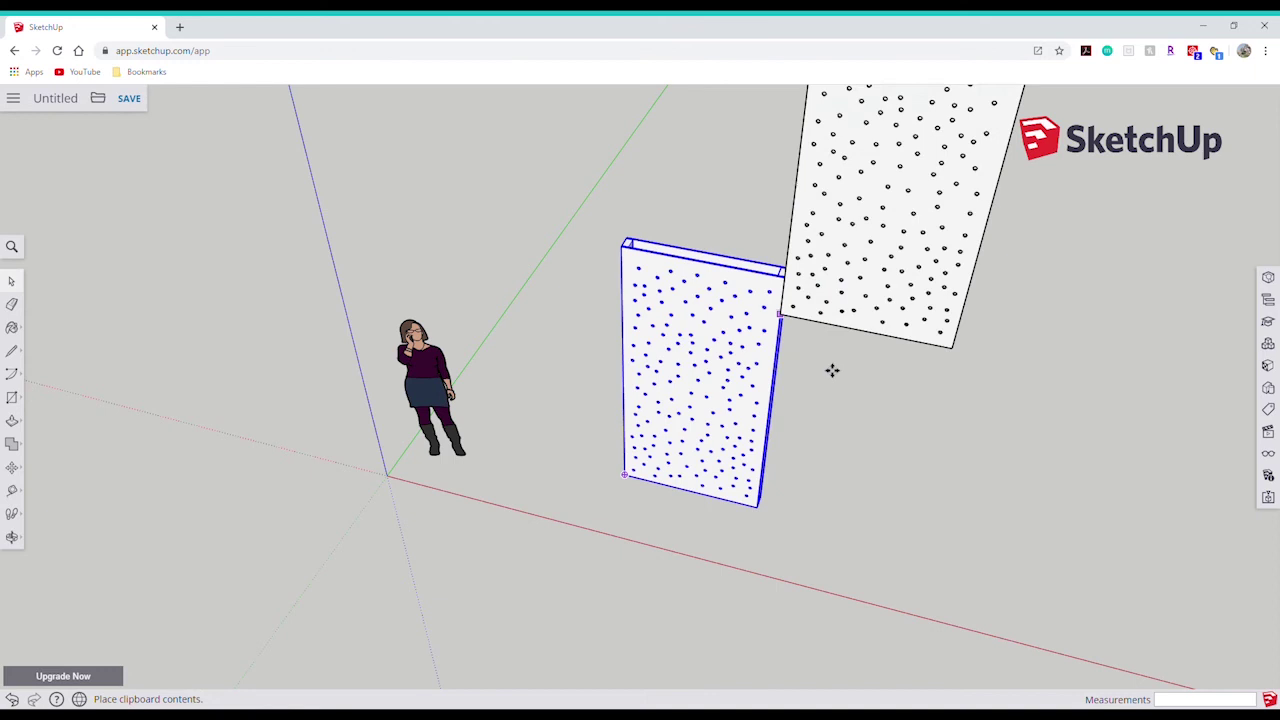
left_click(885, 462)
key("q")
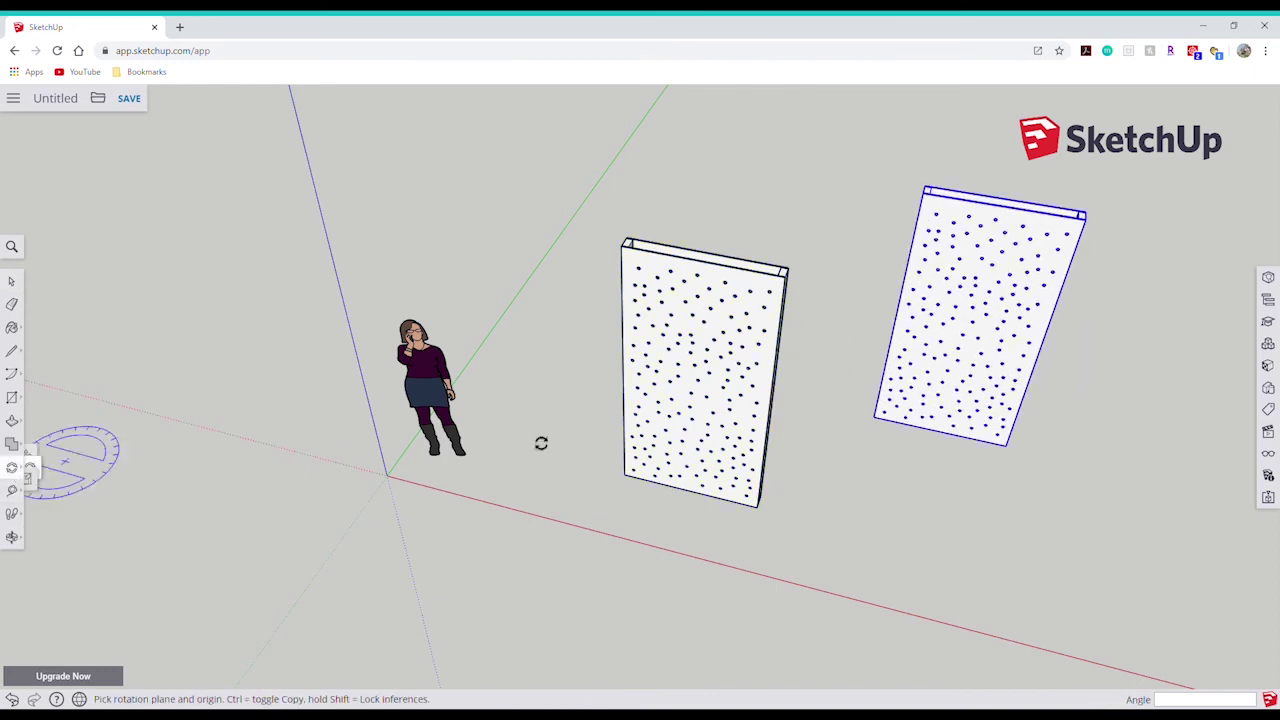
left_click(1069, 468)
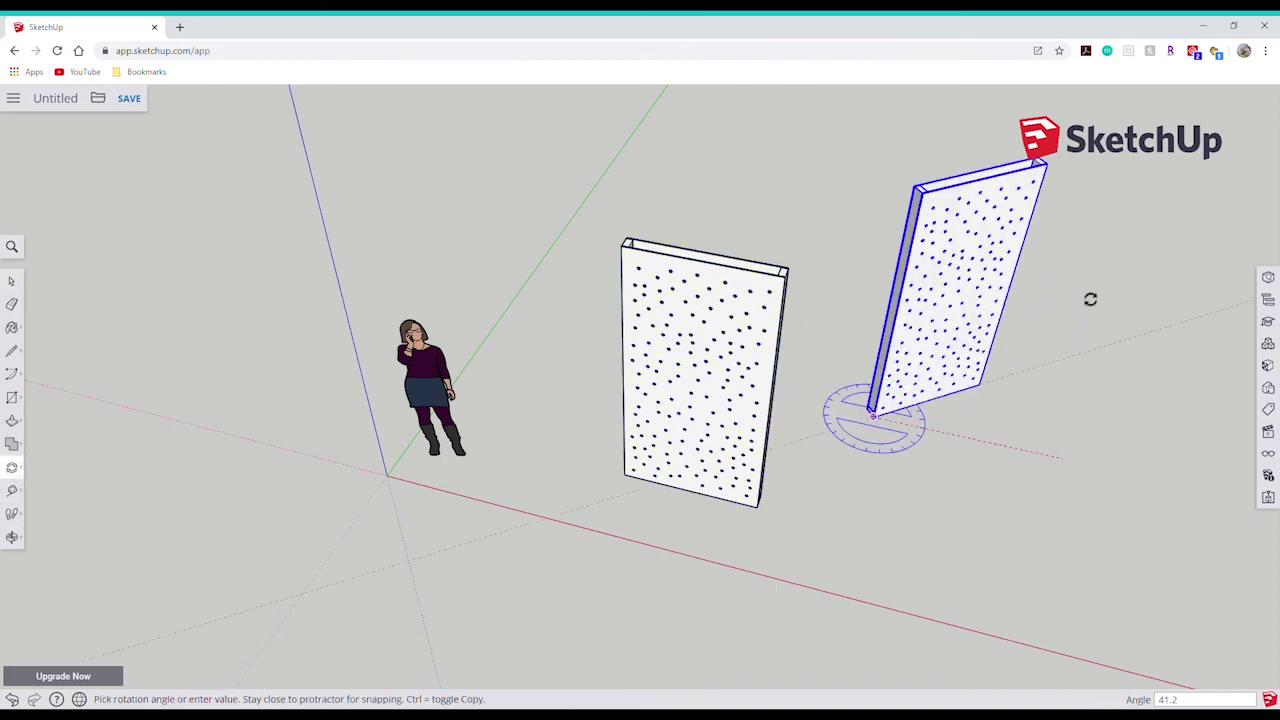
left_click(1075, 270)
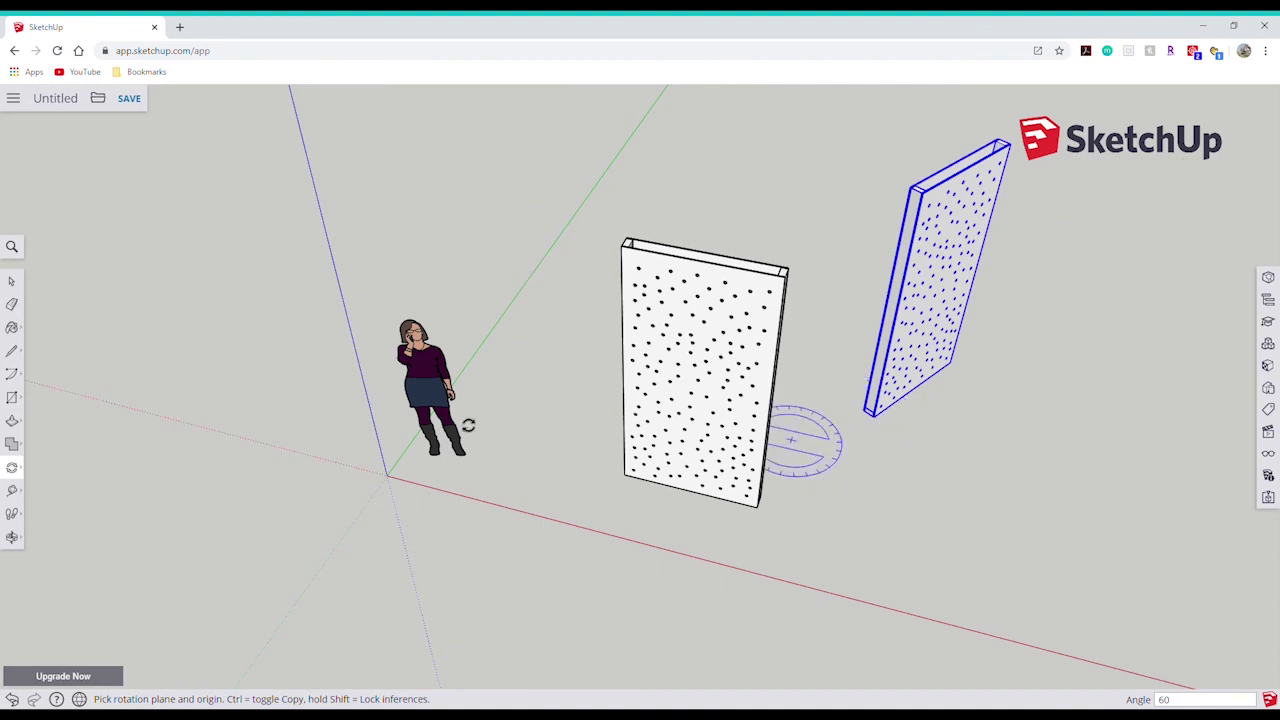
Paste another copy of the original wall group on the ground clear of the other two walls.
key("space")
left_click(672, 390)
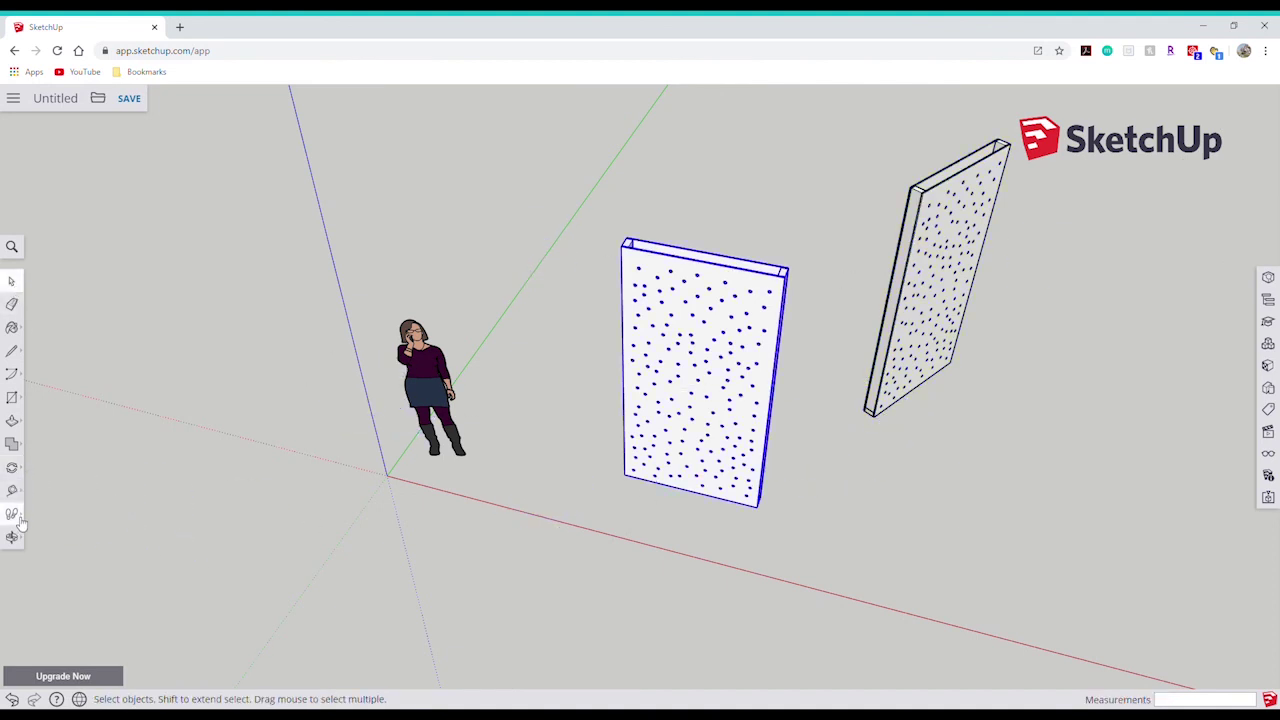
left_click(14, 467)
left_click(45, 441)
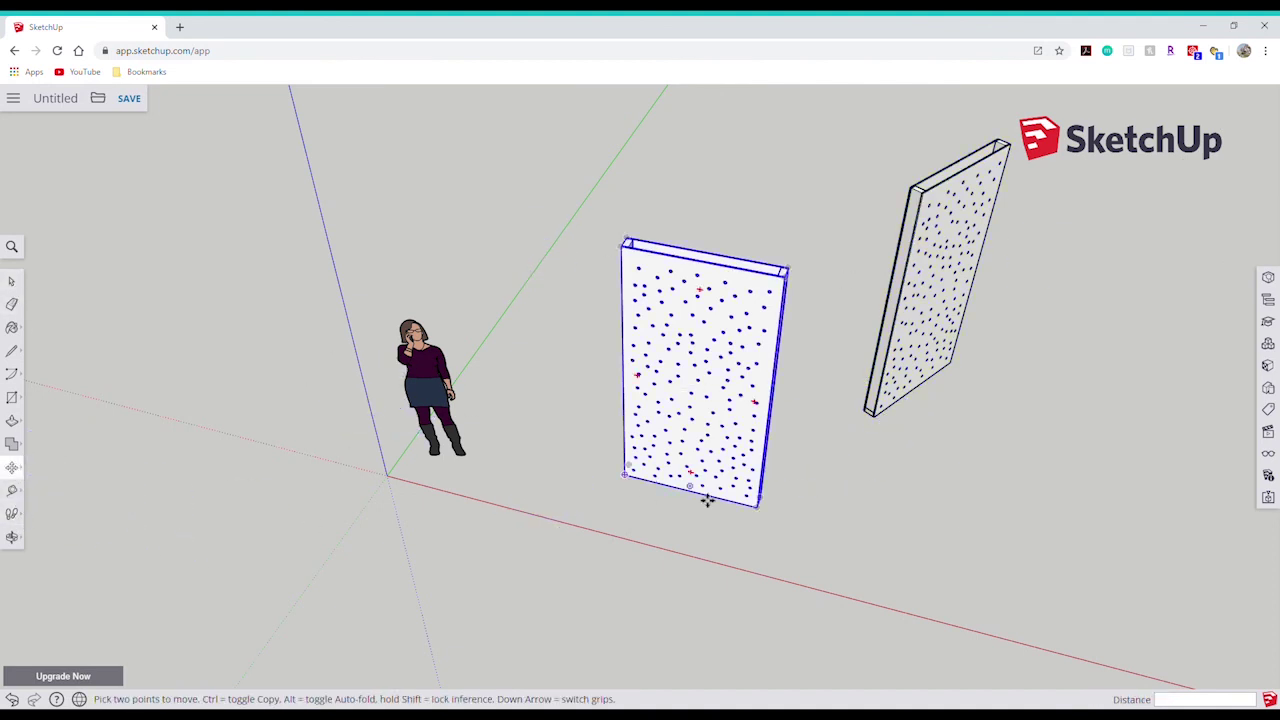
middle_click_drag(931, 498, 545, 333)
key("space")
key("ctrl+v")
left_click(602, 544)
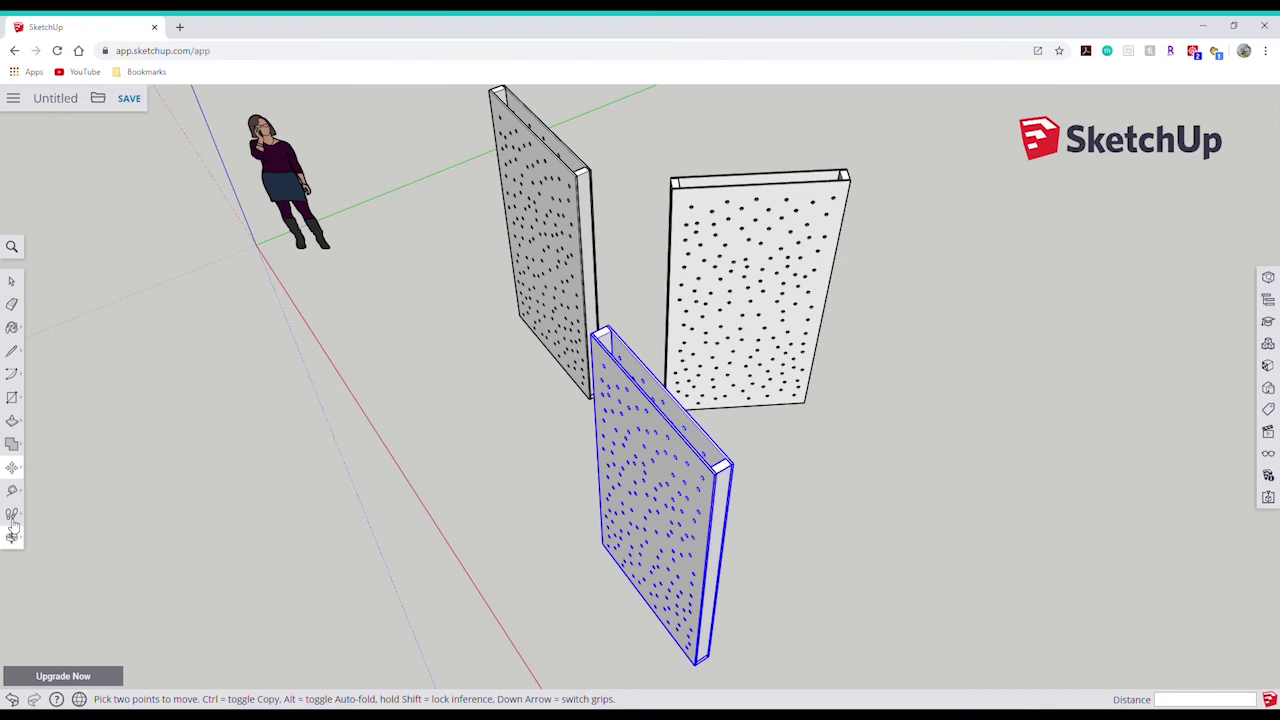
Rotate the third wall 60 degrees about its bottom corner, in the opposite direction to the second wall.
left_click(54, 467)
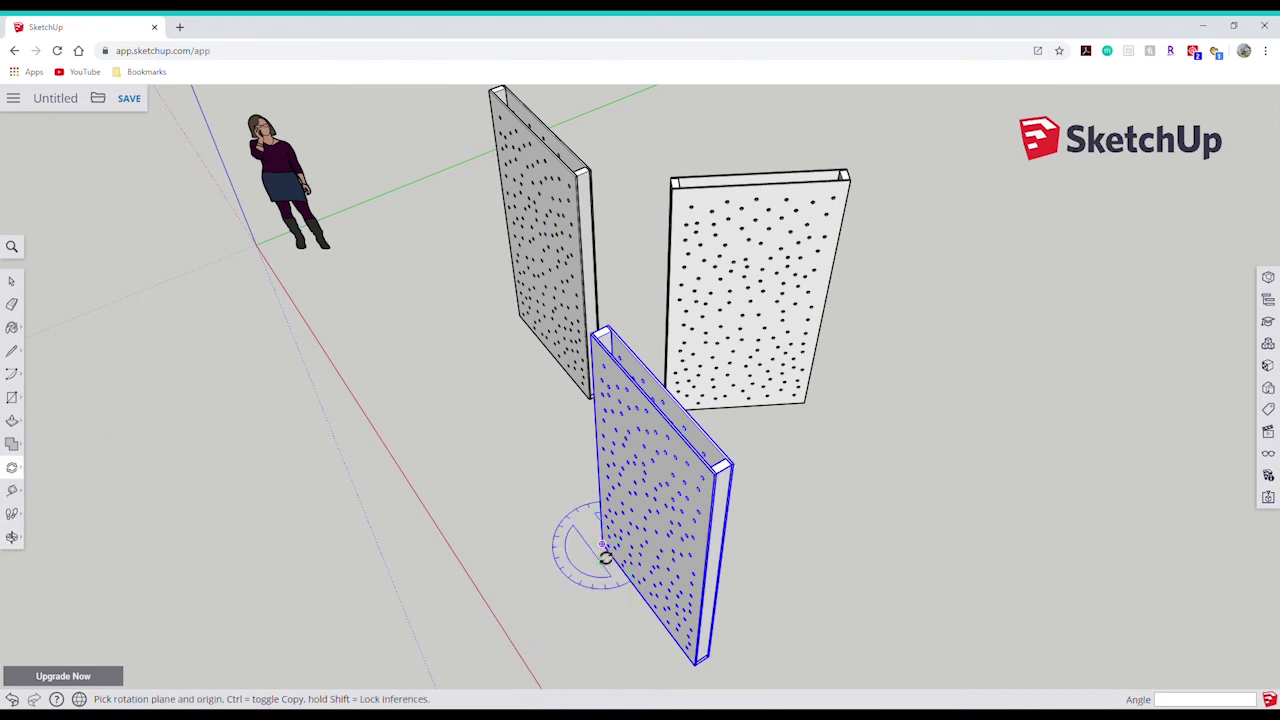
left_click(697, 665)
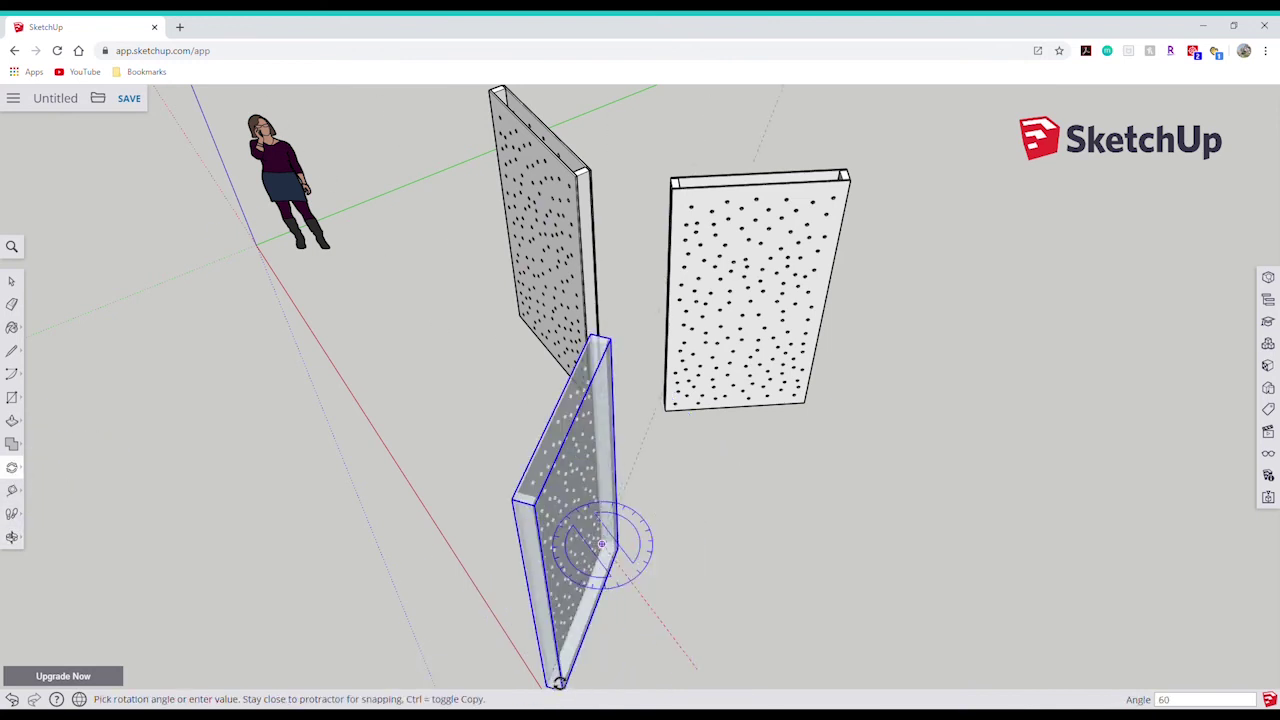
left_click(559, 683)
left_click(12, 281)
left_click(794, 488)
Move the third wall by its bottom corner onto the nearest bottom corner of the second wall.
scroll(794, 488, "up", 4)
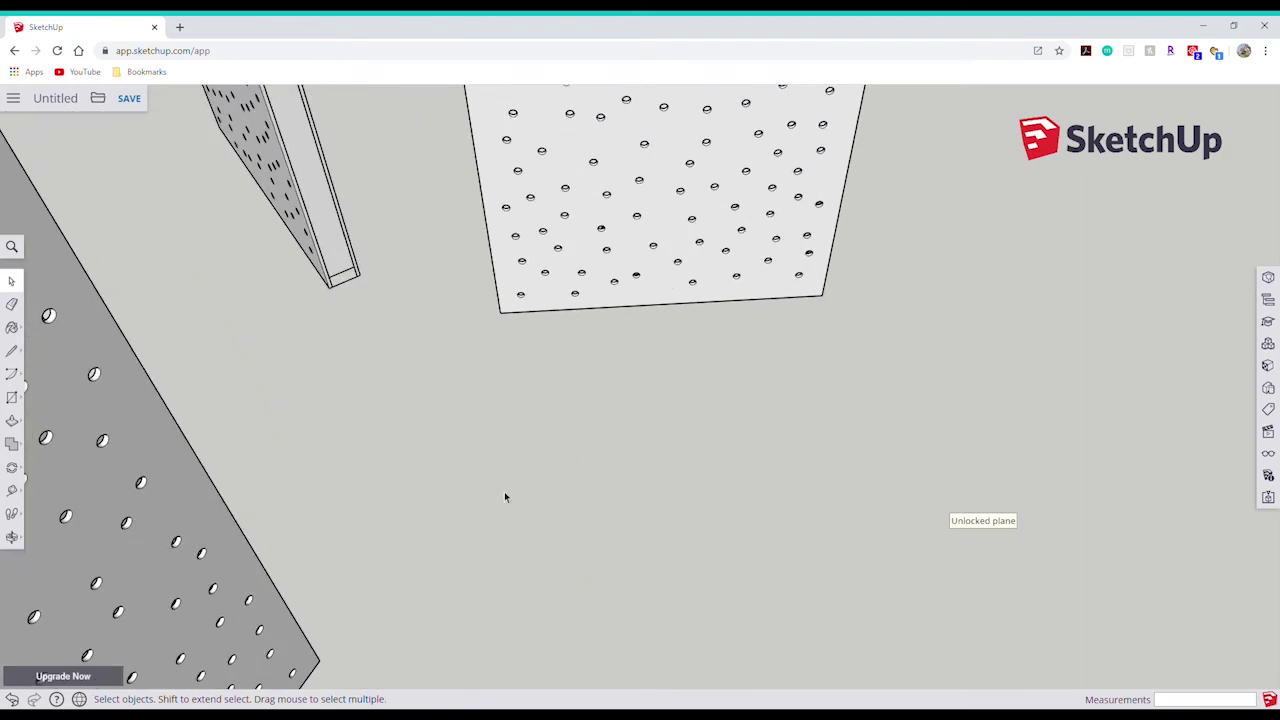
left_click(12, 467)
left_click(46, 438)
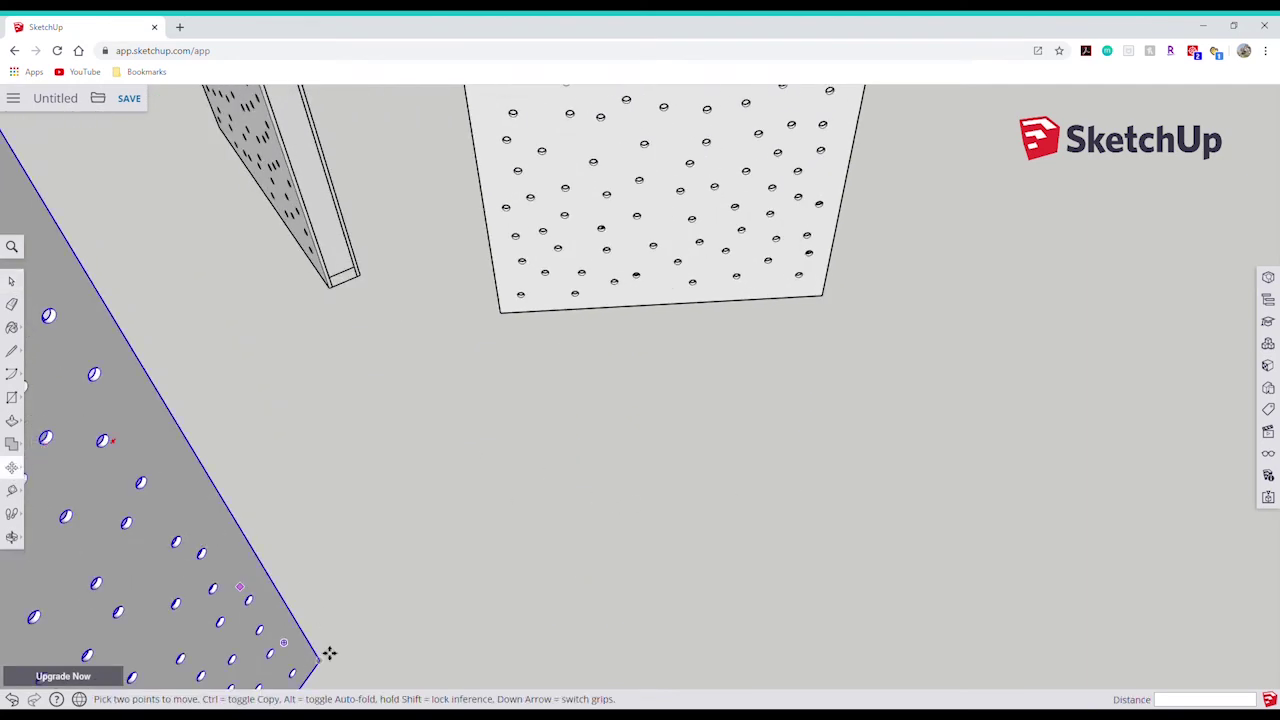
left_click(322, 658)
Move the original wall by its bottom corner onto the corner where the other two walls meet.
left_click(12, 537)
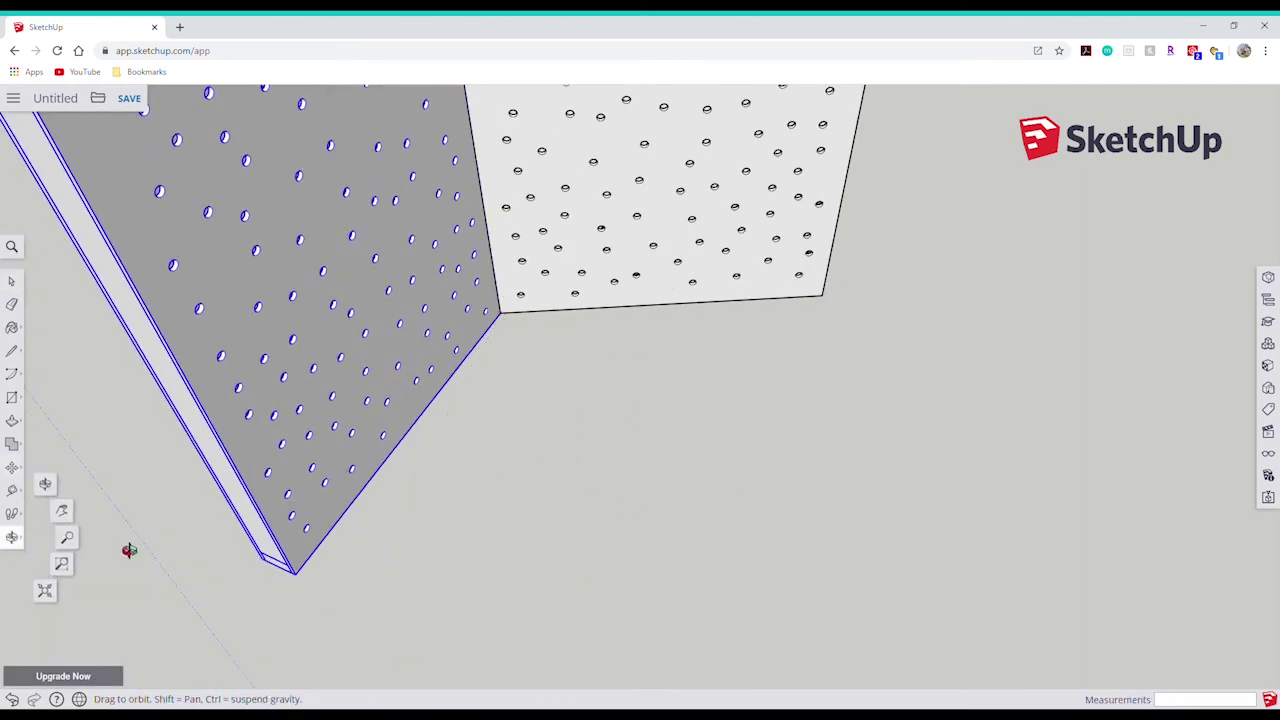
left_click_drag(126, 543, 726, 383)
left_click(13, 283)
left_click(363, 508)
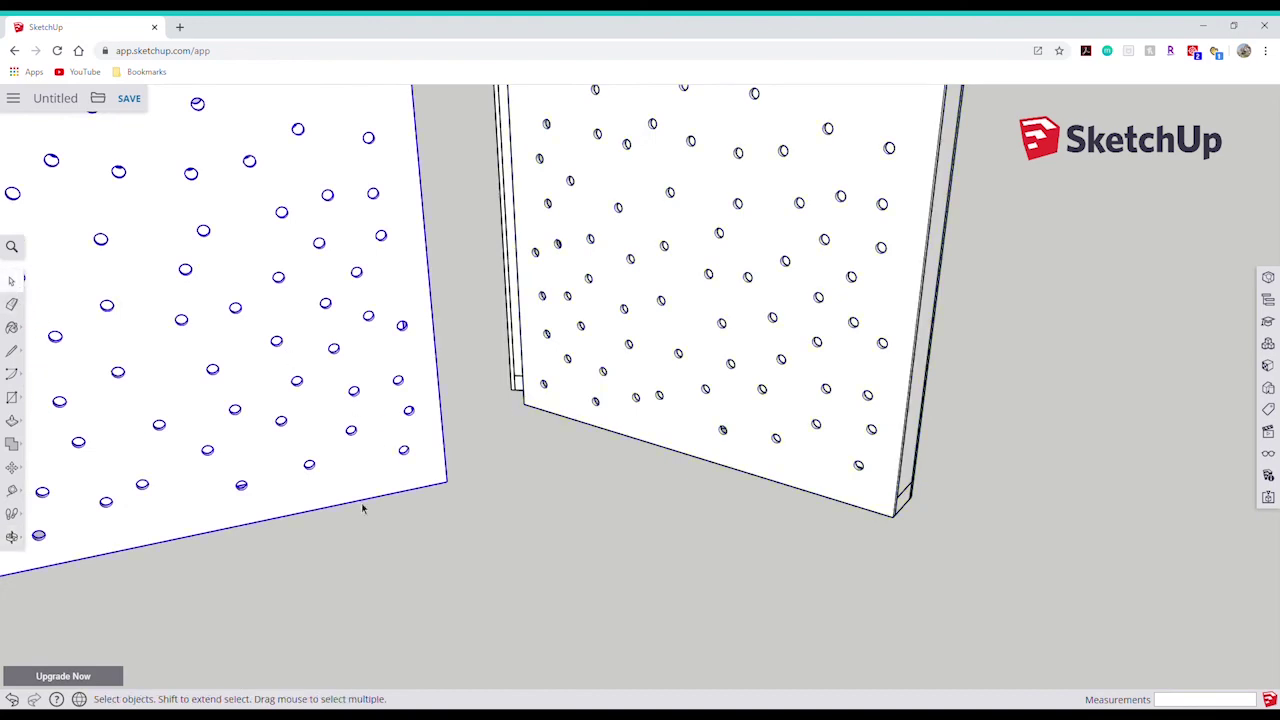
left_click(12, 467)
left_click(47, 441)
left_click(447, 482)
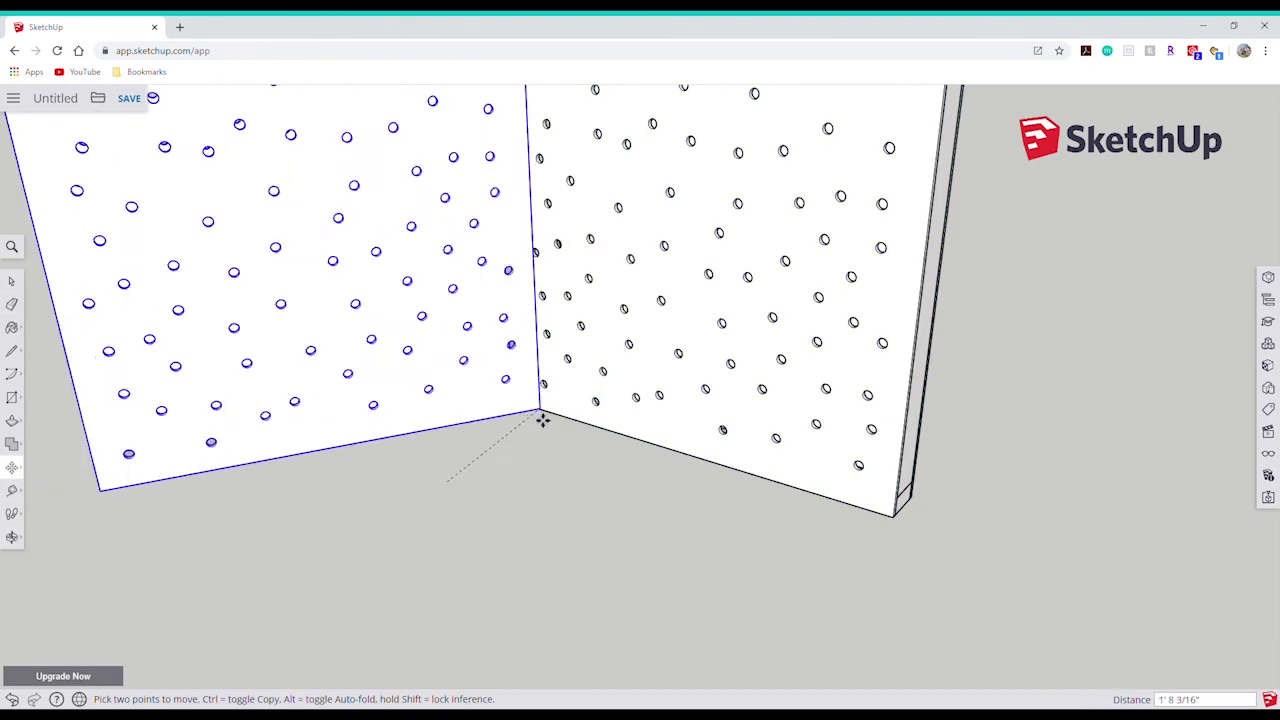
left_click(523, 408)
Deselect the wall and view the three joined walls from above and at eye level.
left_click(12, 537)
left_click_drag(60, 560, 870, 465)
key("space")
left_click(326, 405)
scroll(326, 405, "down", 3)
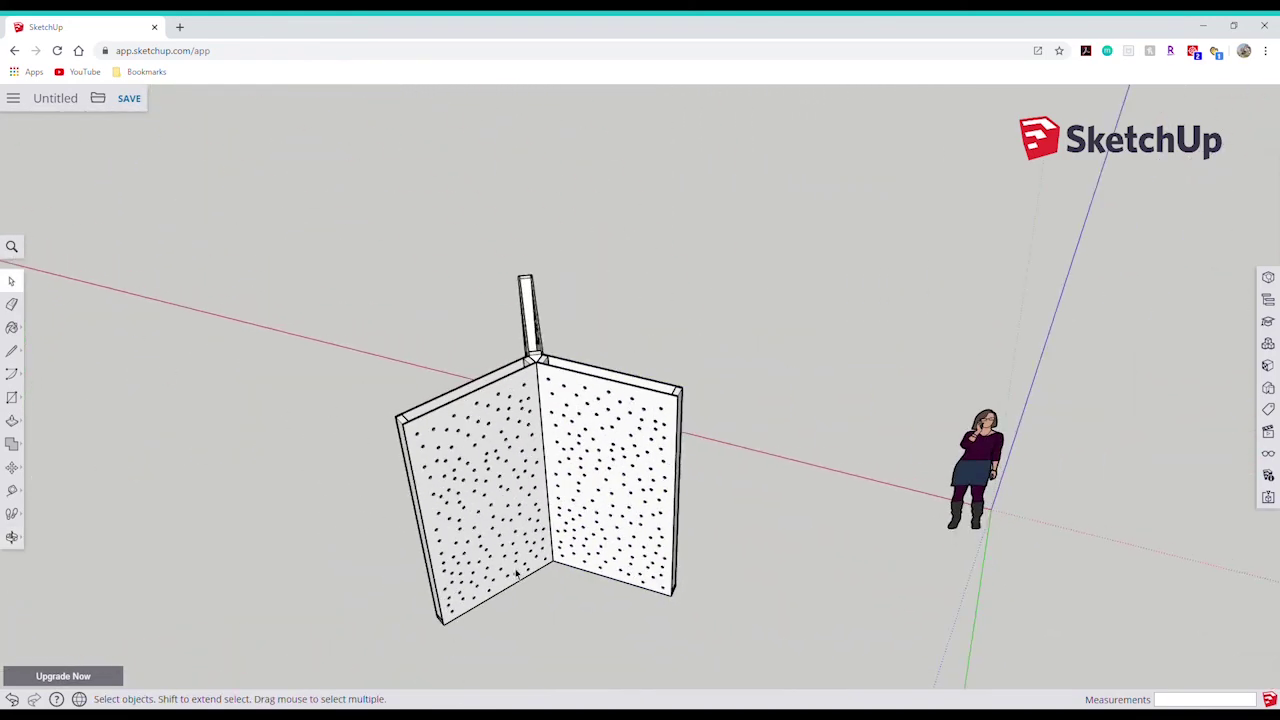
middle_click_drag(326, 405, 406, 509)
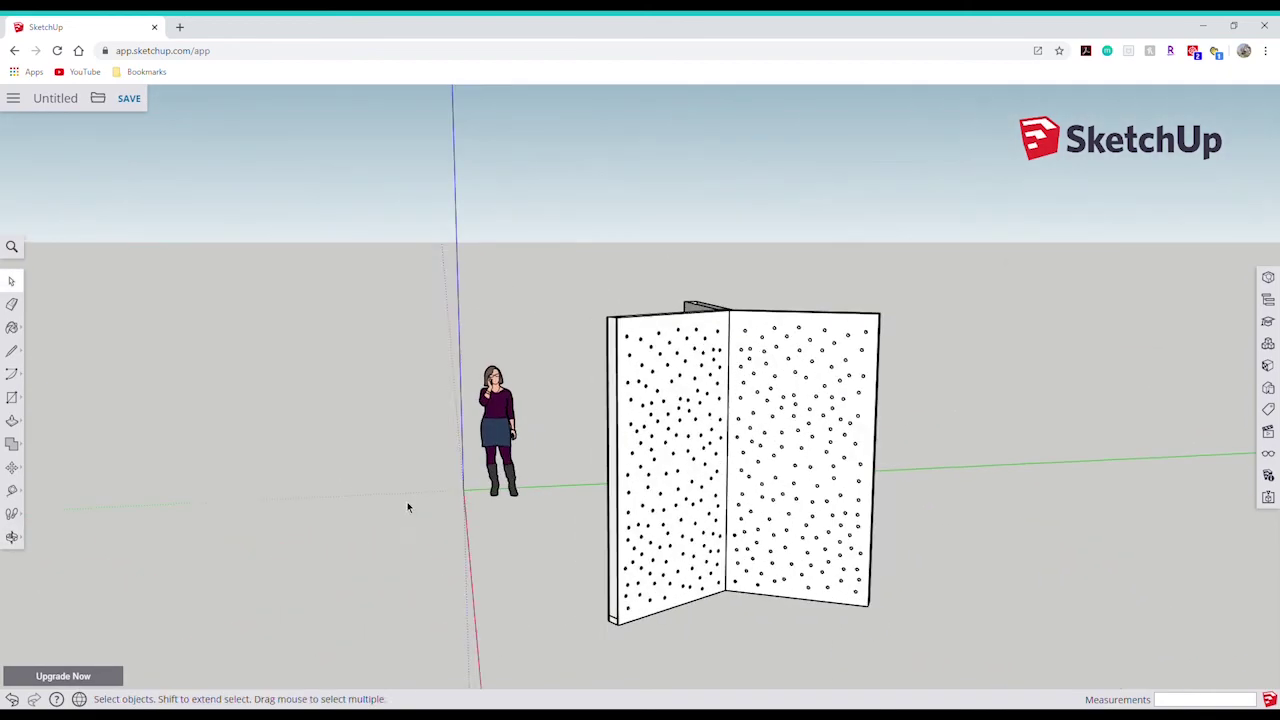